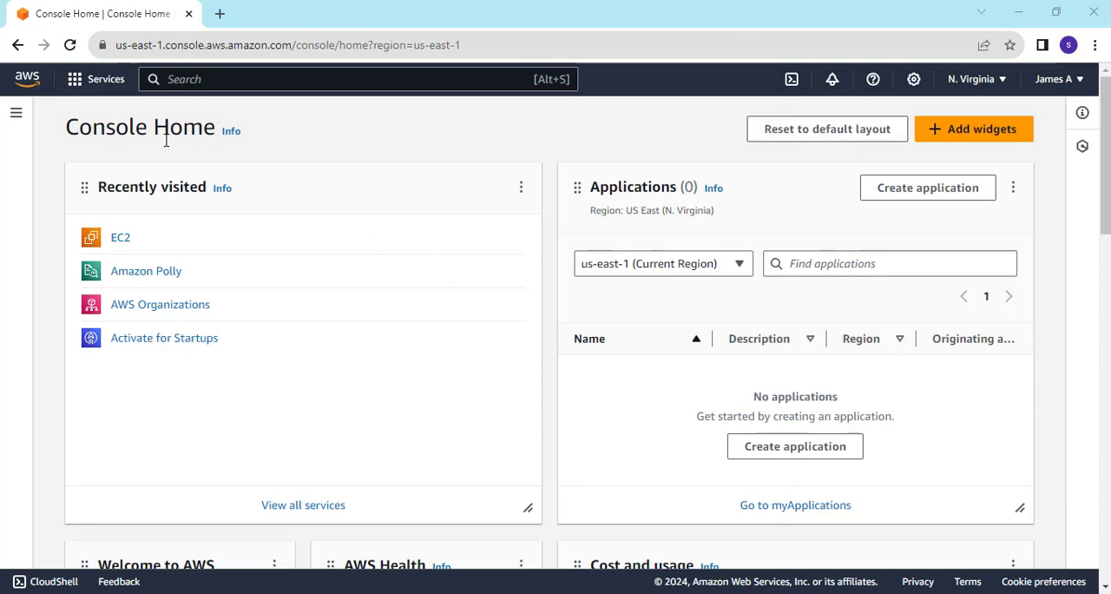
Switch the console region to US West (N. California).
{"action": "scroll", "coordinate": [185, 291], "scroll_direction": "down", "scroll_amount": 5}
{"action": "scroll", "coordinate": [186, 291], "scroll_direction": "up", "scroll_amount": 5}
{"action": "left_click", "coordinate": [984, 83]}
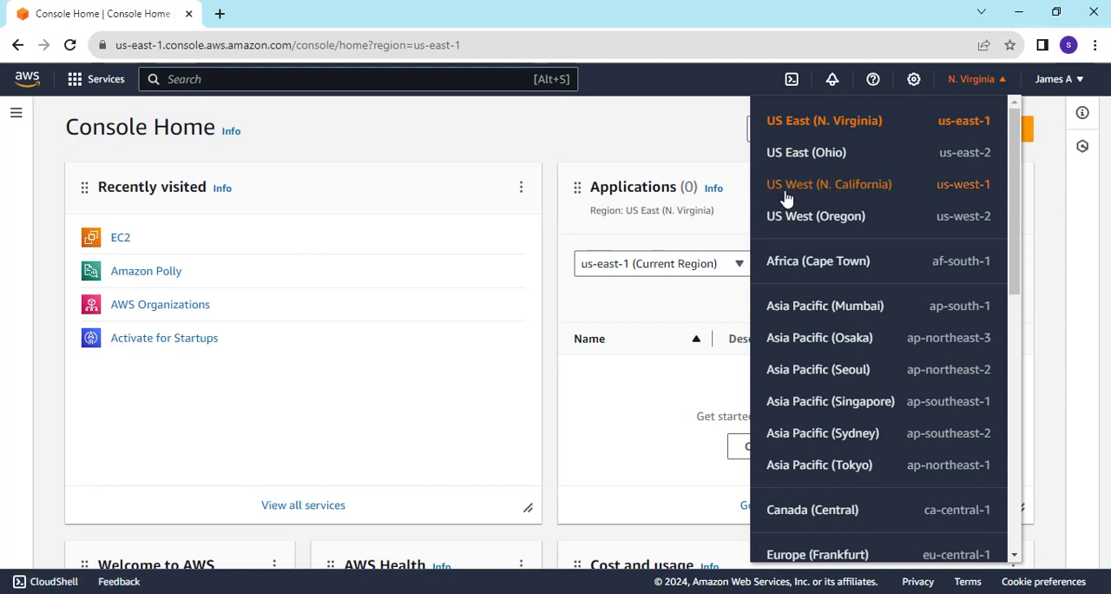
{"action": "left_click", "coordinate": [887, 188]}
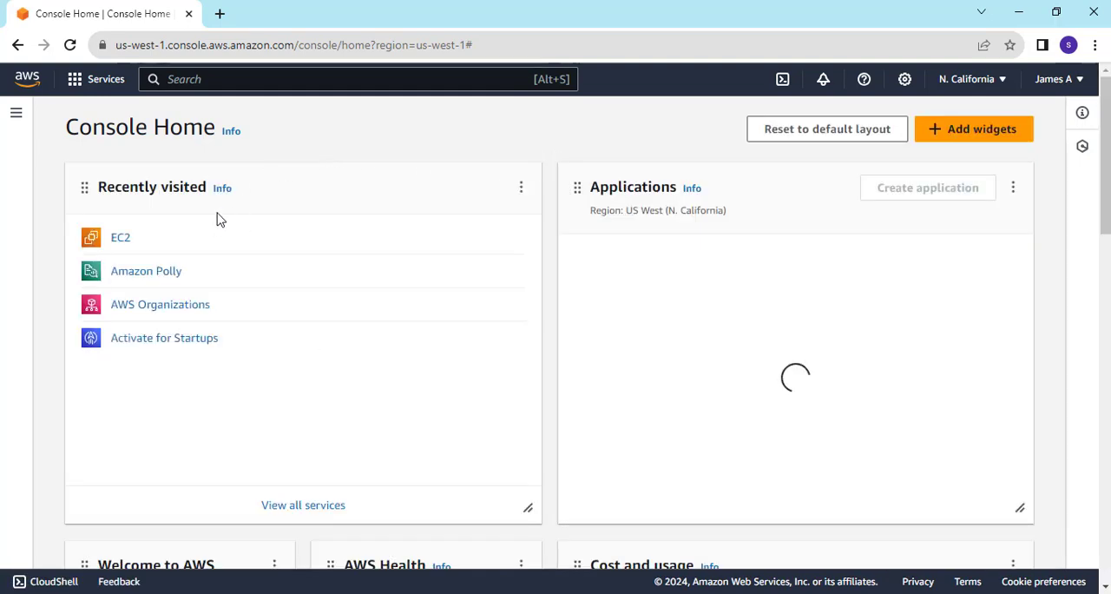
Open the EC2 service and start launching a new instance.
{"action": "left_click", "coordinate": [121, 239]}
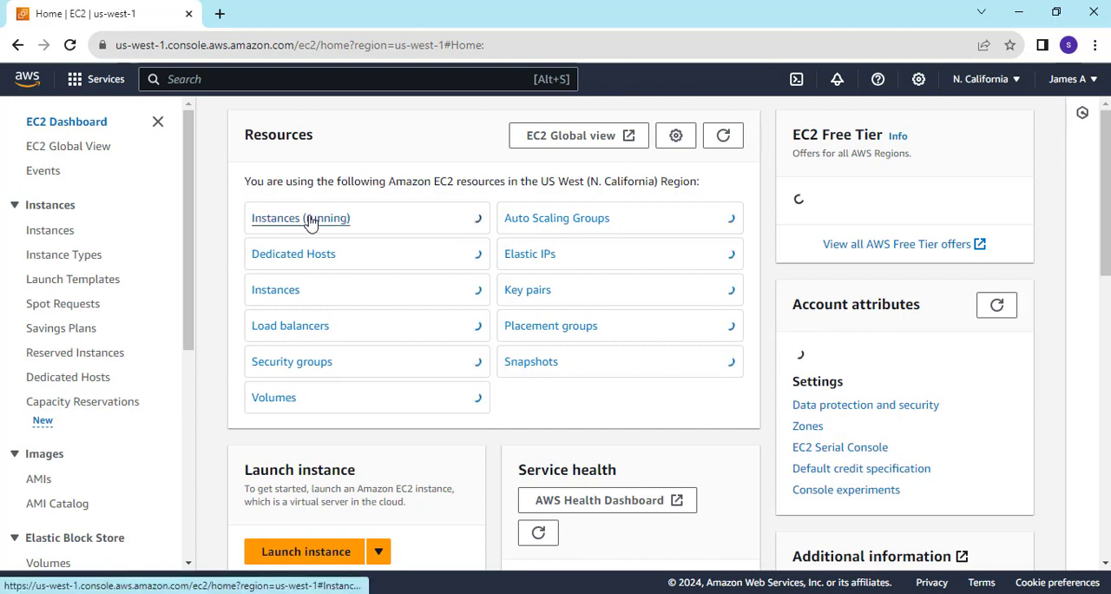
{"action": "left_click", "coordinate": [316, 552]}
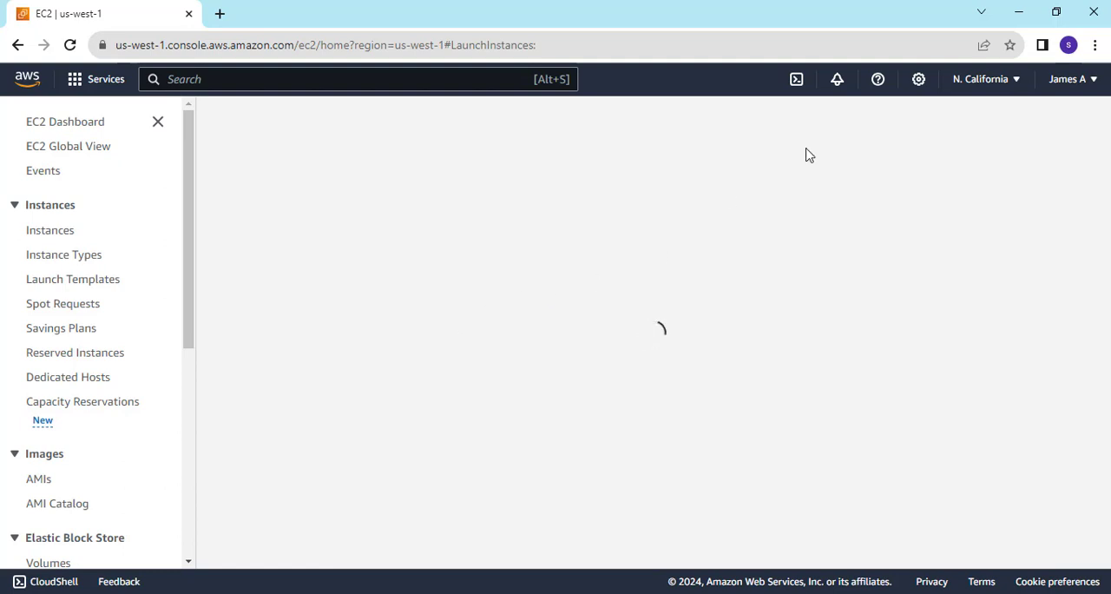
Look through the list of available AWS regions and close it without changing the region.
{"action": "left_click", "coordinate": [1004, 84]}
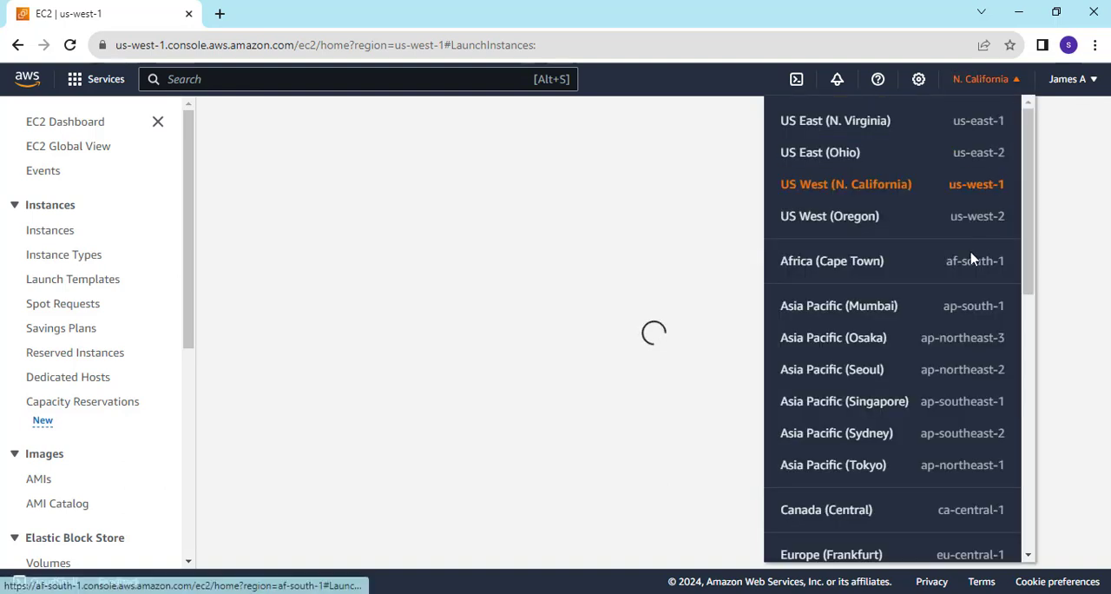
{"action": "scroll", "coordinate": [972, 258], "scroll_direction": "down", "scroll_amount": 3}
{"action": "scroll", "coordinate": [972, 258], "scroll_direction": "up", "scroll_amount": 1}
{"action": "scroll", "coordinate": [970, 259], "scroll_direction": "up", "scroll_amount": 3}
{"action": "scroll", "coordinate": [985, 203], "scroll_direction": "down", "scroll_amount": 1}
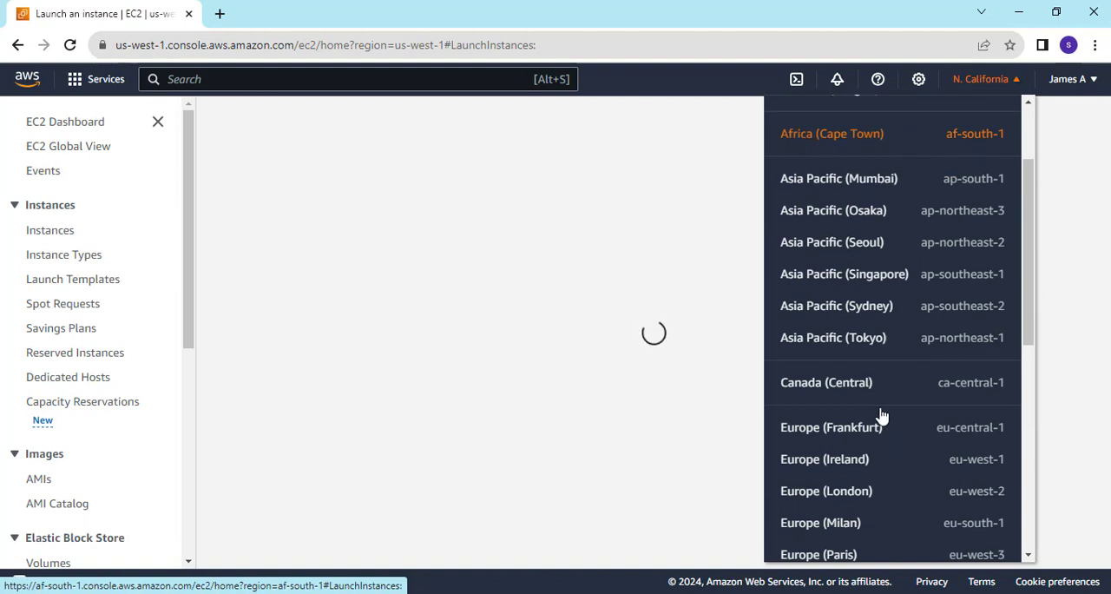
{"action": "scroll", "coordinate": [881, 403], "scroll_direction": "down", "scroll_amount": 3}
{"action": "scroll", "coordinate": [885, 399], "scroll_direction": "down", "scroll_amount": 1}
{"action": "scroll", "coordinate": [886, 399], "scroll_direction": "up", "scroll_amount": 5}
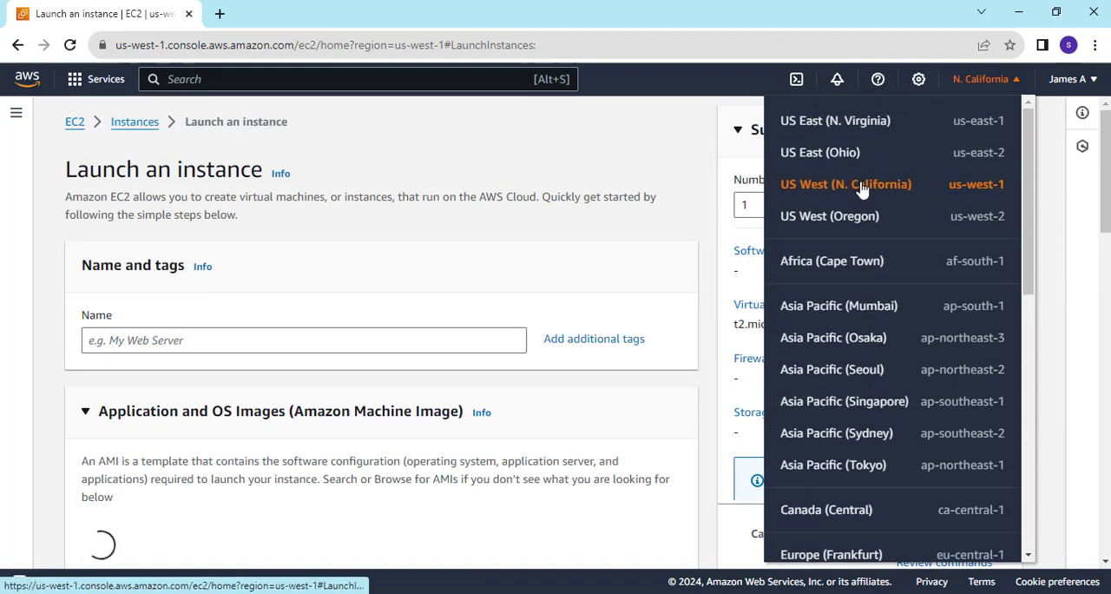
{"action": "left_click", "coordinate": [500, 249]}
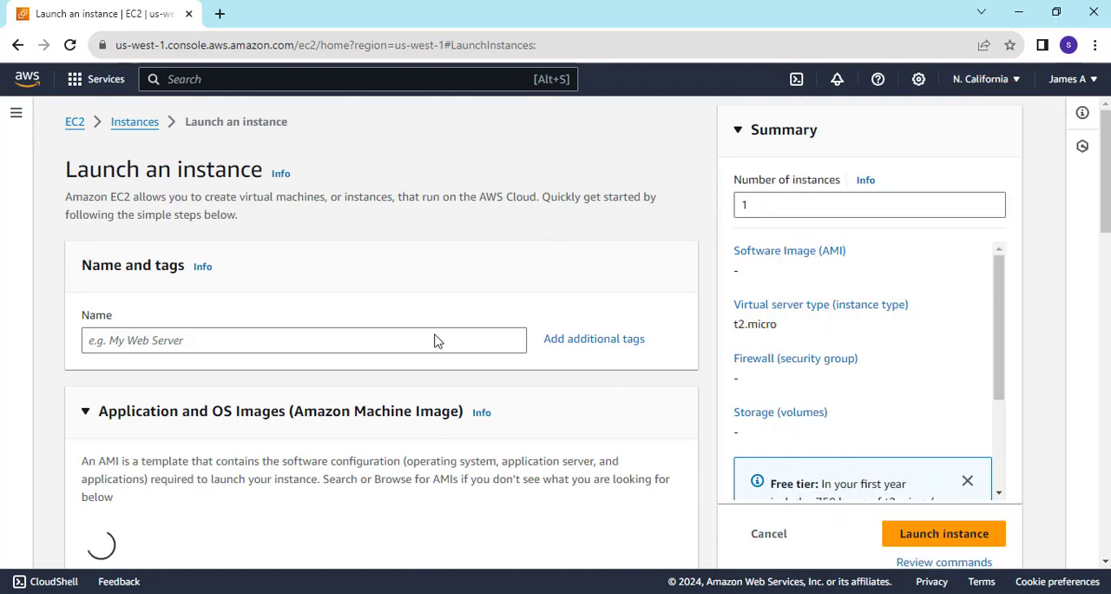
Name the new instance Windows-server.
{"action": "left_click", "coordinate": [311, 342]}
{"action": "type", "text": "W"}
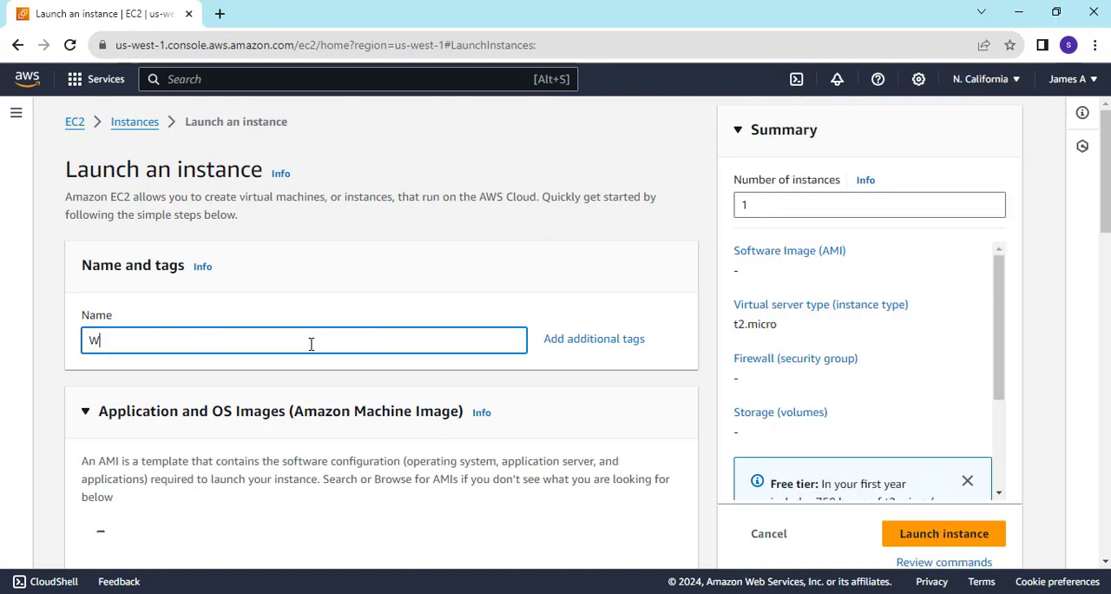
{"action": "type", "text": "i"}
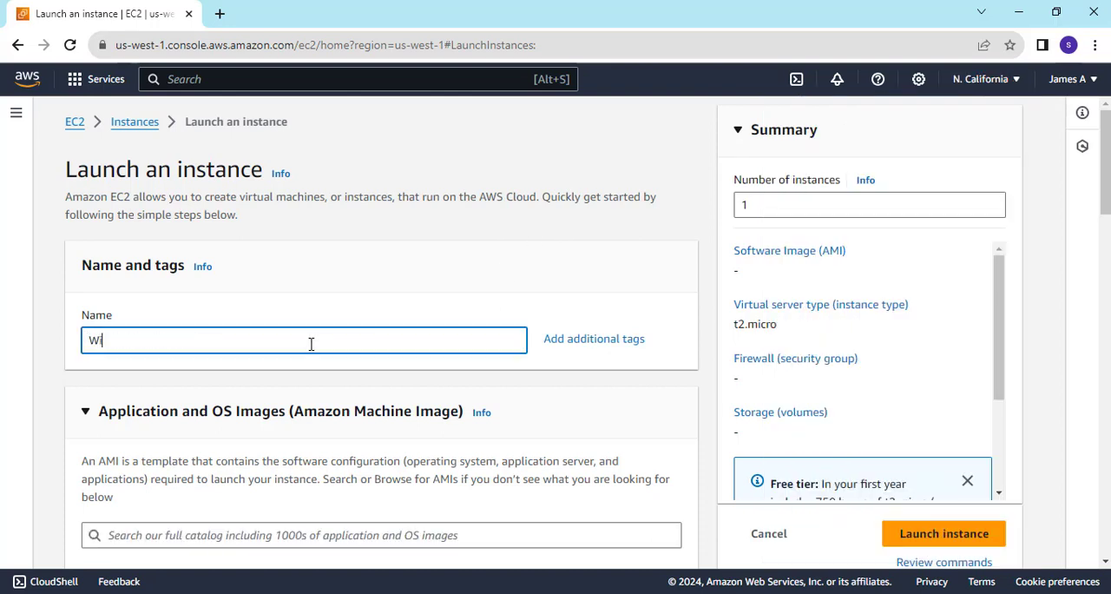
{"action": "type", "text": "ndows-server"}
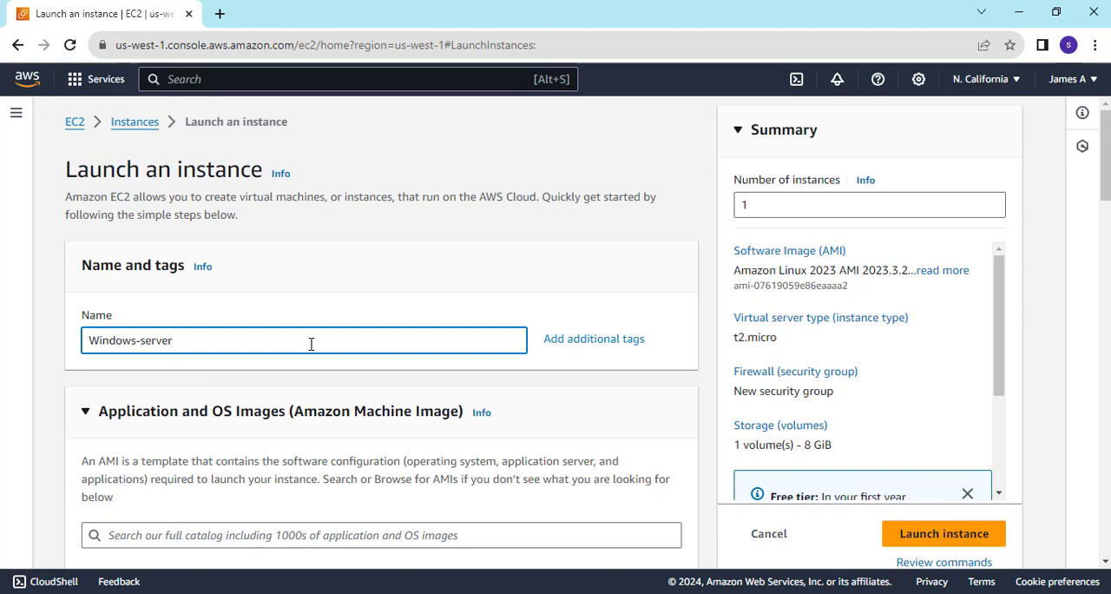
Choose Windows as the OS image, searching the AMI catalog for "windows" and selecting Microsoft Windows Server 2022 Base.
{"action": "scroll", "coordinate": [416, 356], "scroll_direction": "down", "scroll_amount": 3}
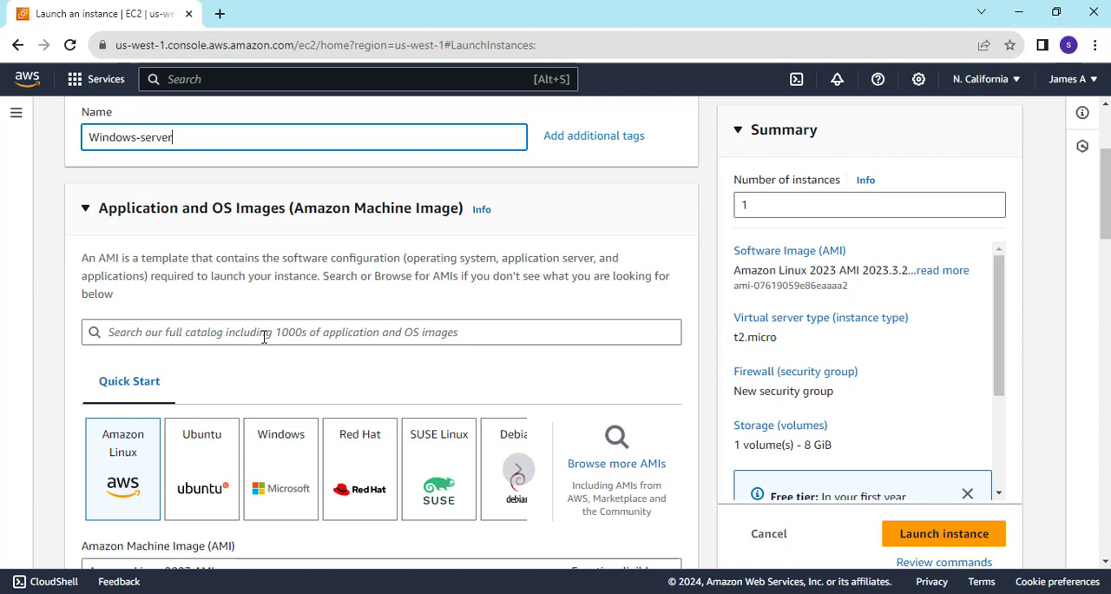
{"action": "left_click", "coordinate": [288, 481]}
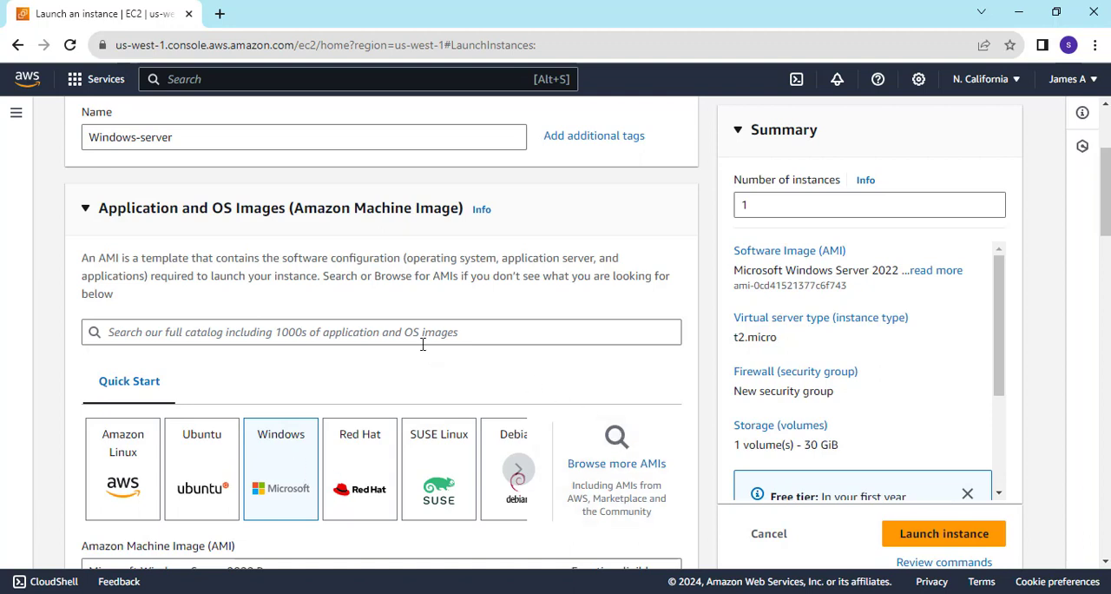
{"action": "left_click", "coordinate": [452, 335]}
{"action": "type", "text": "windows"}
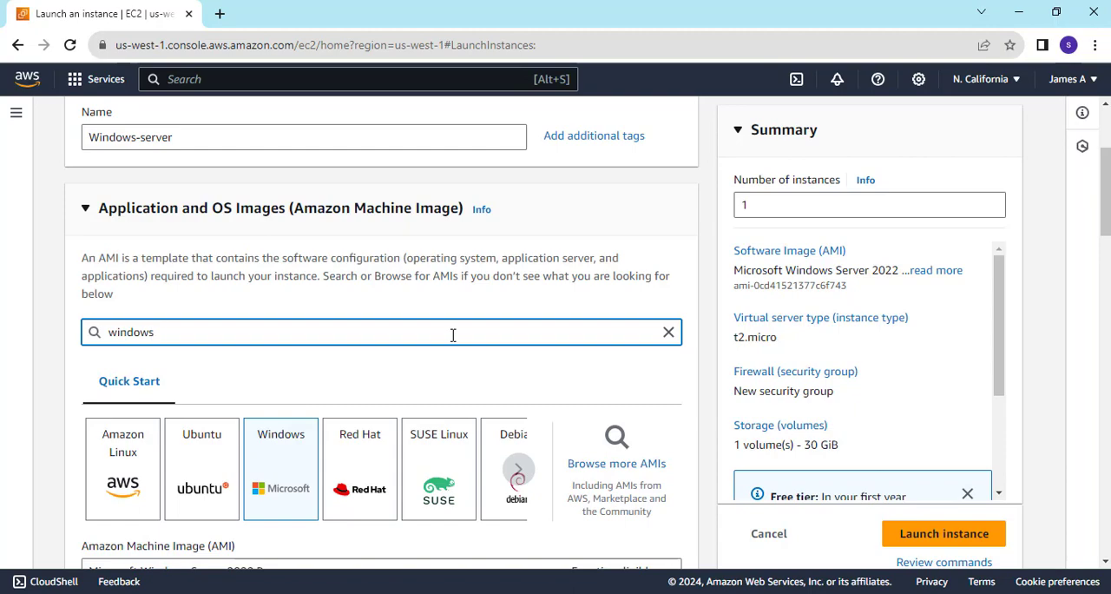
{"action": "key", "text": "Return"}
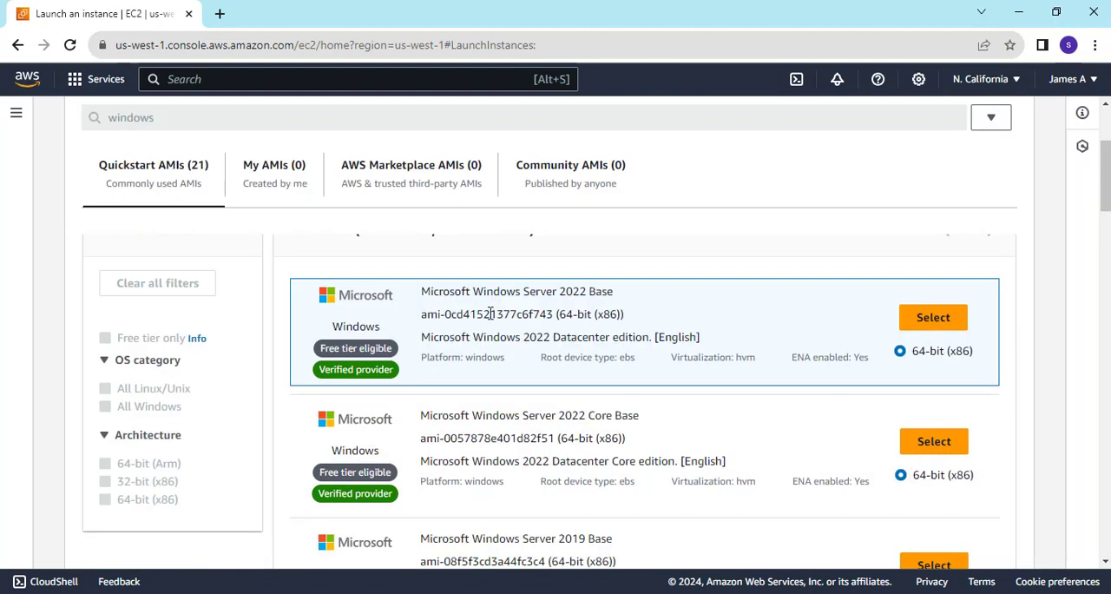
{"action": "scroll", "coordinate": [642, 323], "scroll_direction": "up", "scroll_amount": 3}
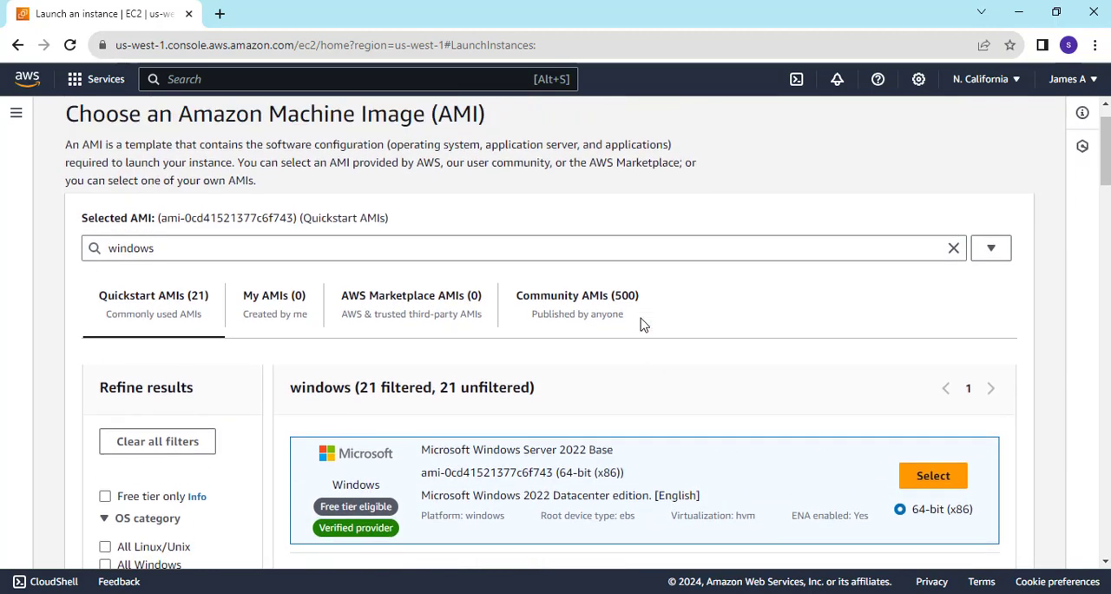
{"action": "scroll", "coordinate": [643, 324], "scroll_direction": "down", "scroll_amount": 3}
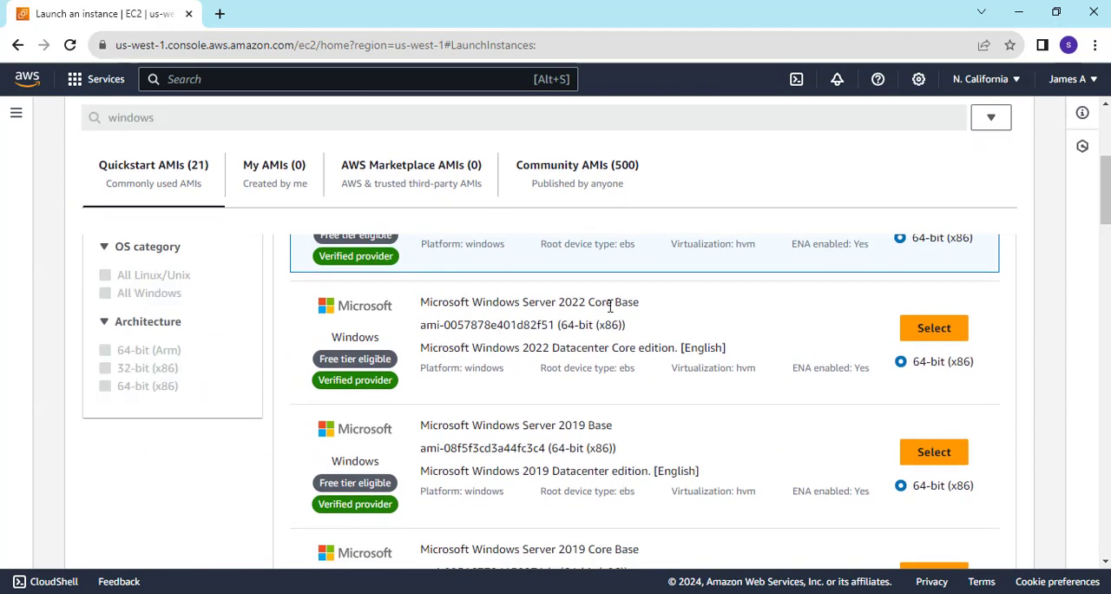
{"action": "scroll", "coordinate": [565, 425], "scroll_direction": "down", "scroll_amount": 3}
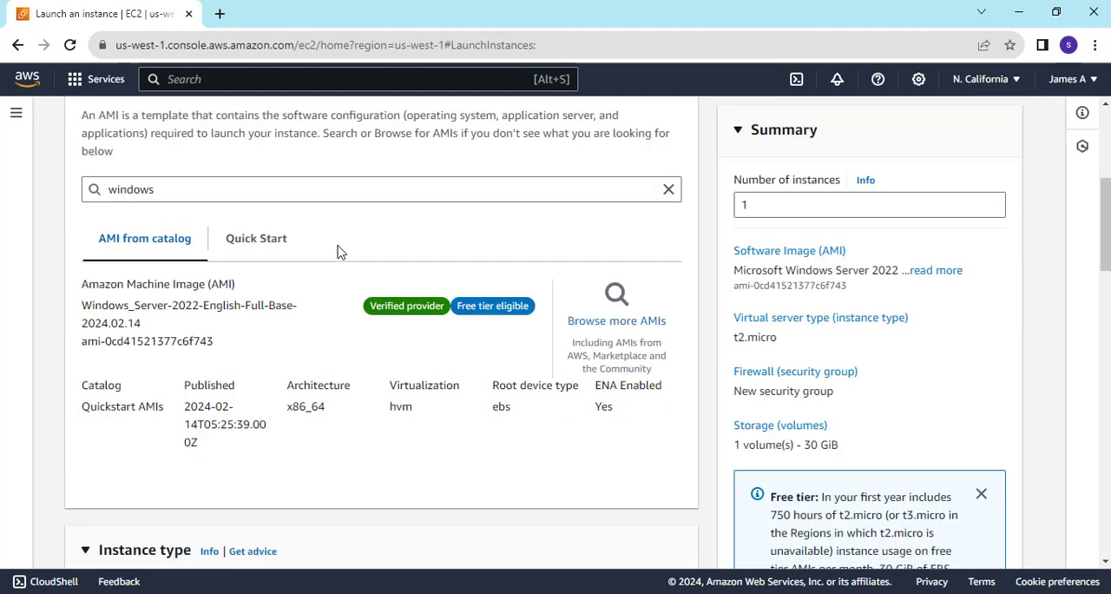
Create a new RSA key pair named Windows-sr in .pem format for the instance login.
{"action": "scroll", "coordinate": [339, 252], "scroll_direction": "down", "scroll_amount": 3}
{"action": "scroll", "coordinate": [338, 252], "scroll_direction": "up", "scroll_amount": 2}
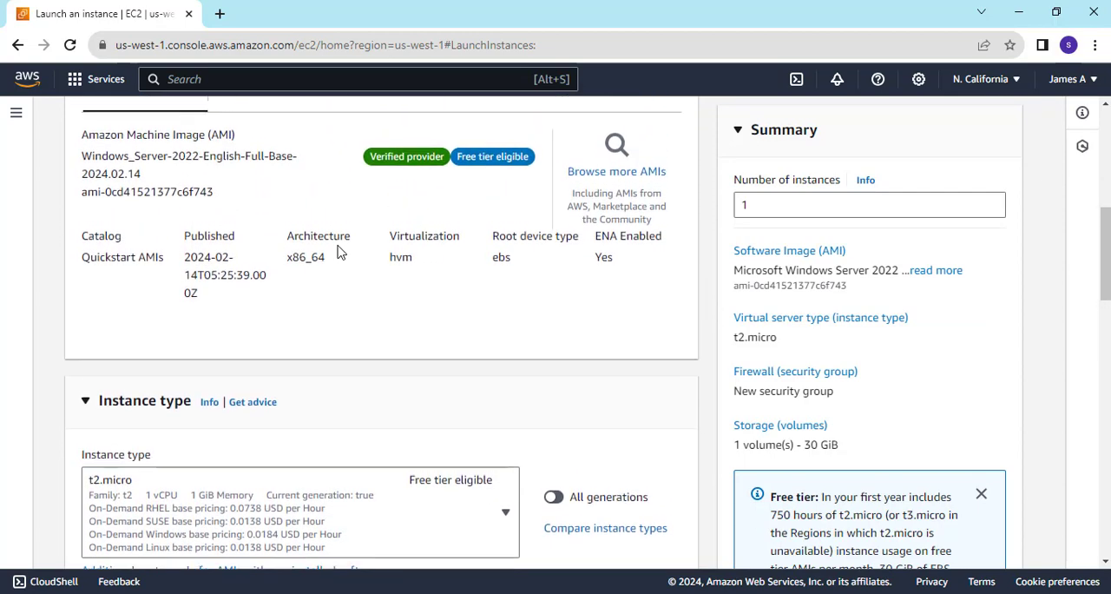
{"action": "scroll", "coordinate": [338, 252], "scroll_direction": "up", "scroll_amount": 1}
{"action": "scroll", "coordinate": [338, 251], "scroll_direction": "down", "scroll_amount": 5}
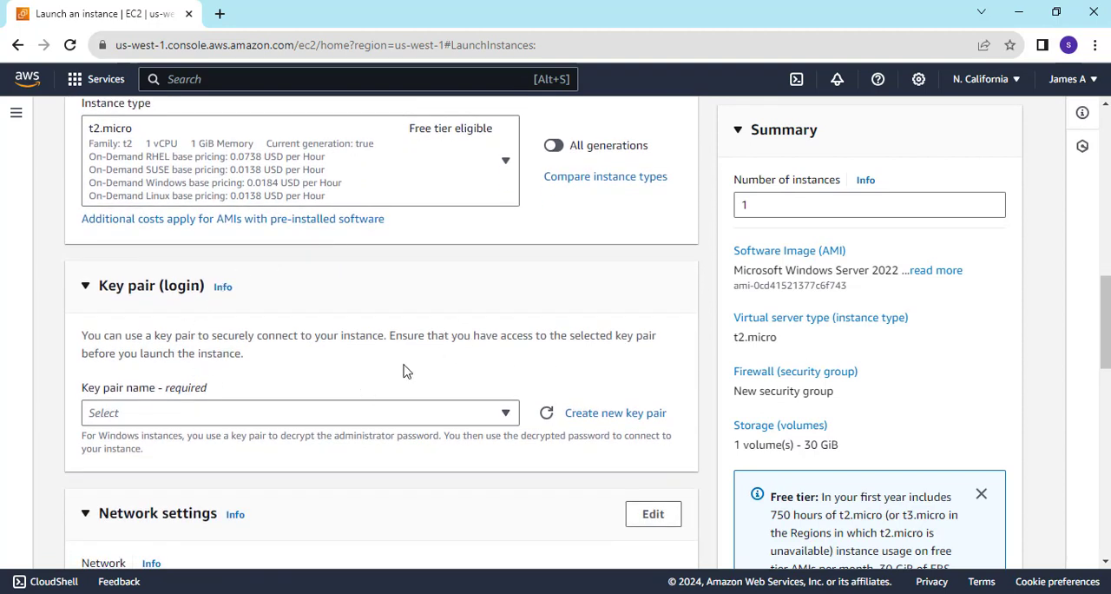
{"action": "left_click", "coordinate": [588, 414]}
{"action": "left_click", "coordinate": [446, 220]}
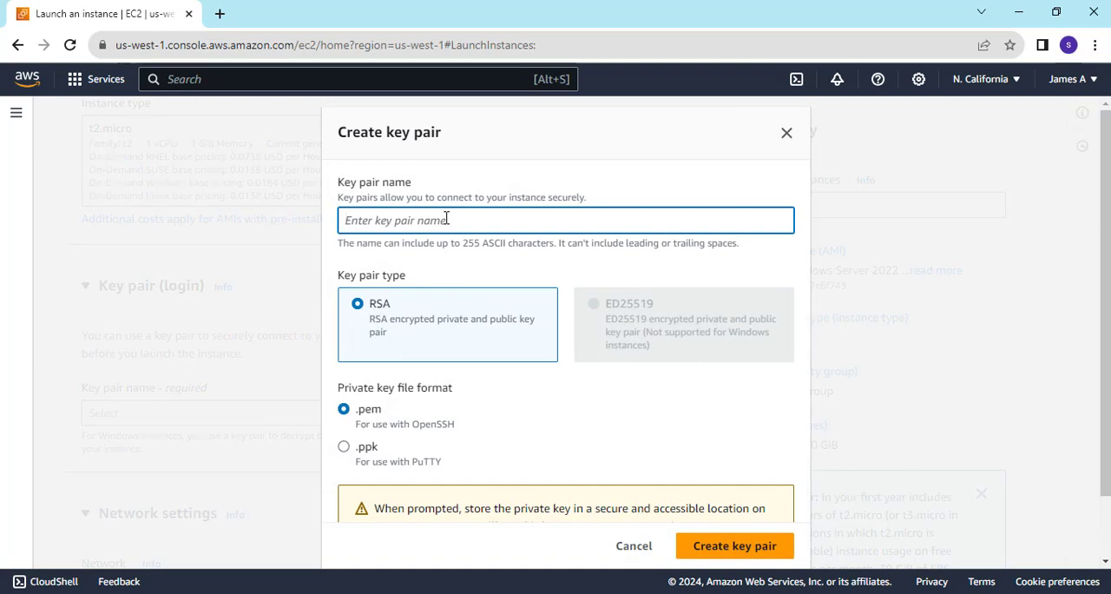
{"action": "type", "text": "Windows-sr"}
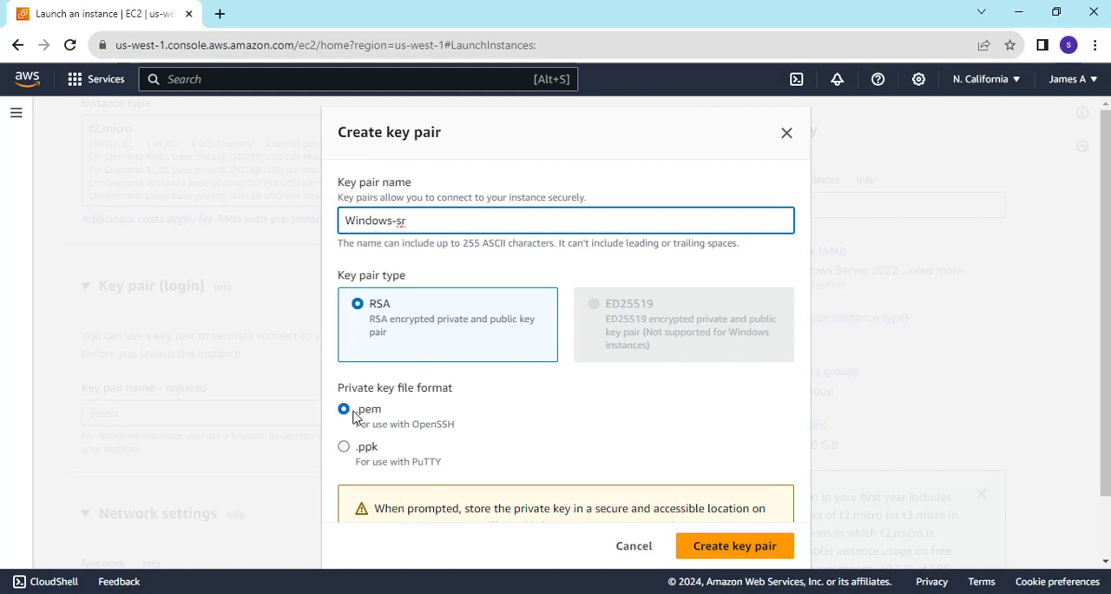
{"action": "scroll", "coordinate": [595, 433], "scroll_direction": "down", "scroll_amount": 1}
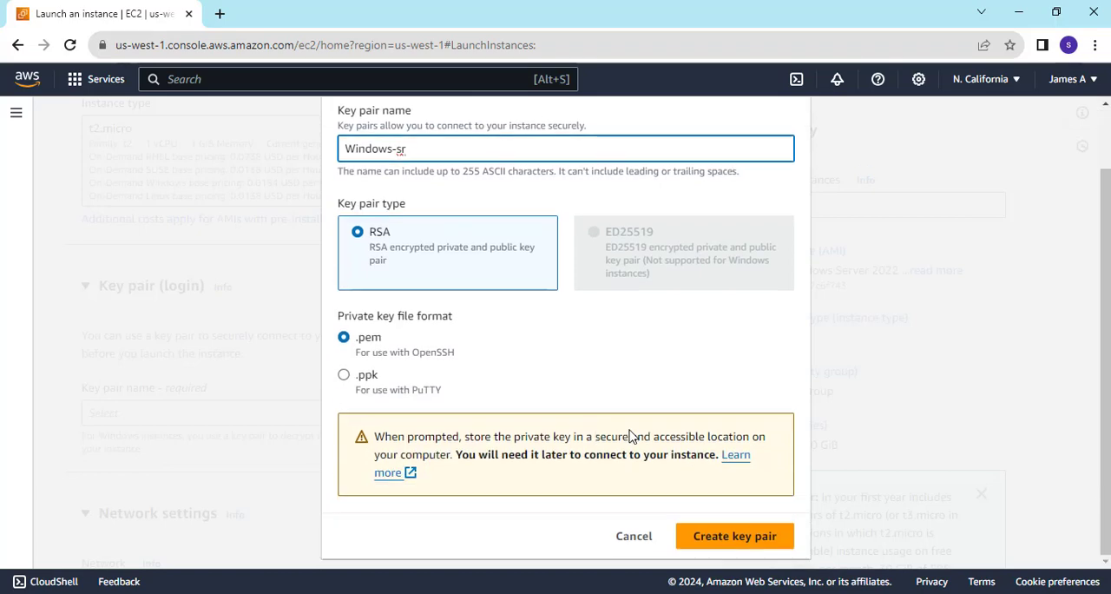
{"action": "left_click", "coordinate": [720, 538]}
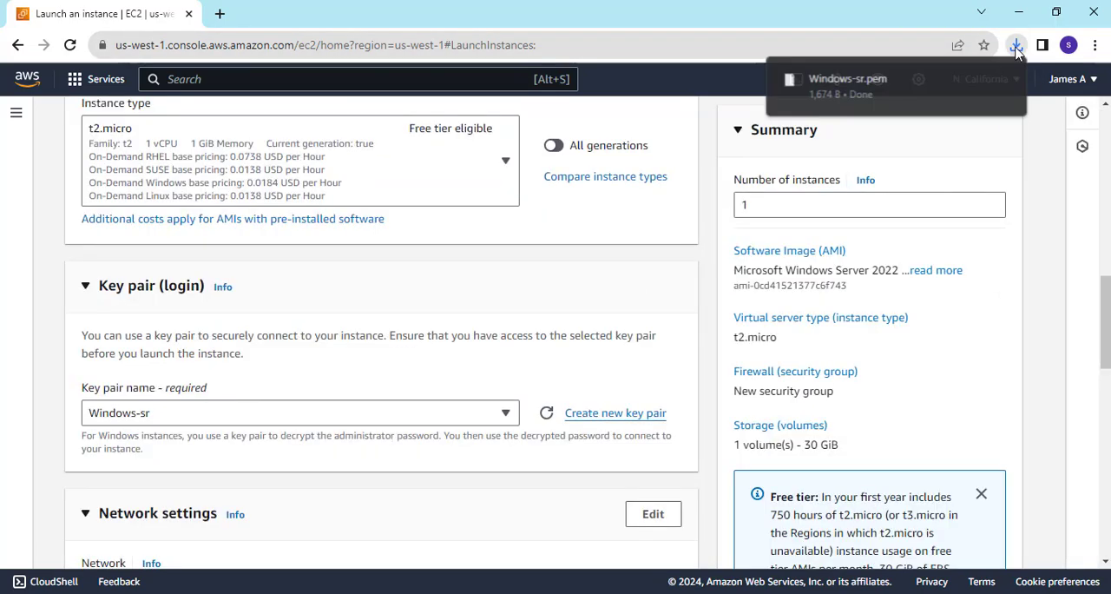
Allow HTTPS and HTTP traffic from the internet in the new security group's rules.
{"action": "scroll", "coordinate": [489, 278], "scroll_direction": "down", "scroll_amount": 3}
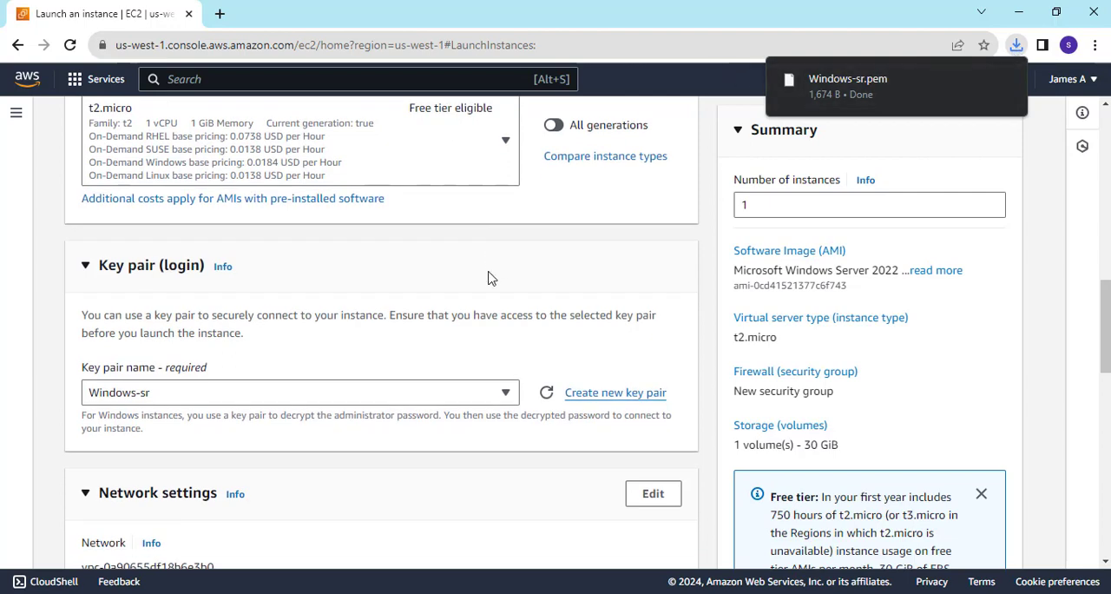
{"action": "scroll", "coordinate": [488, 278], "scroll_direction": "down", "scroll_amount": 2}
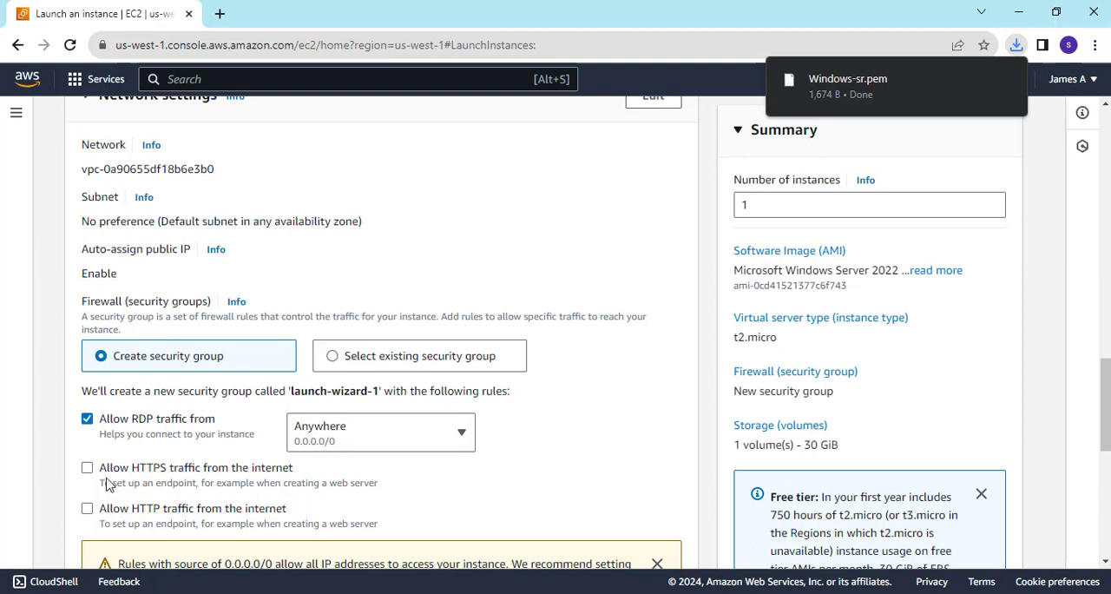
{"action": "scroll", "coordinate": [195, 469], "scroll_direction": "down", "scroll_amount": 3}
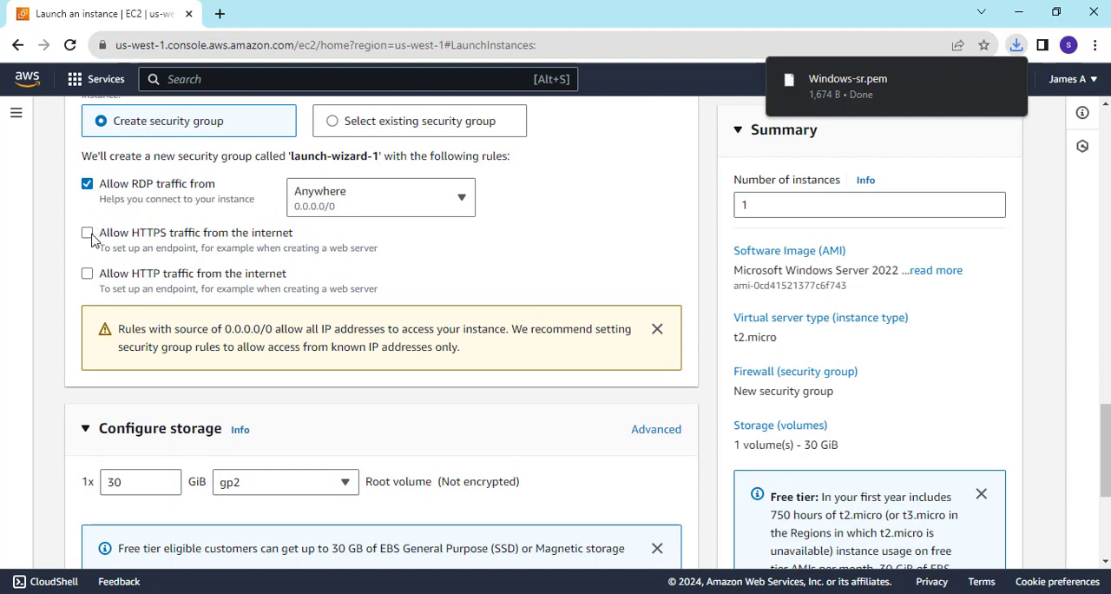
{"action": "left_click", "coordinate": [87, 232]}
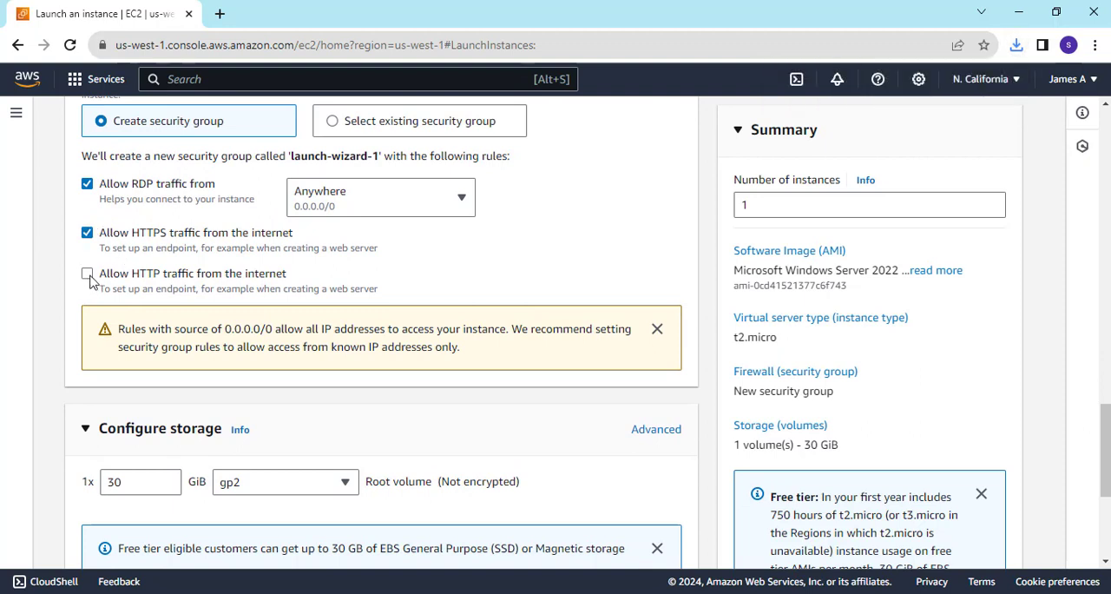
{"action": "left_click", "coordinate": [87, 274]}
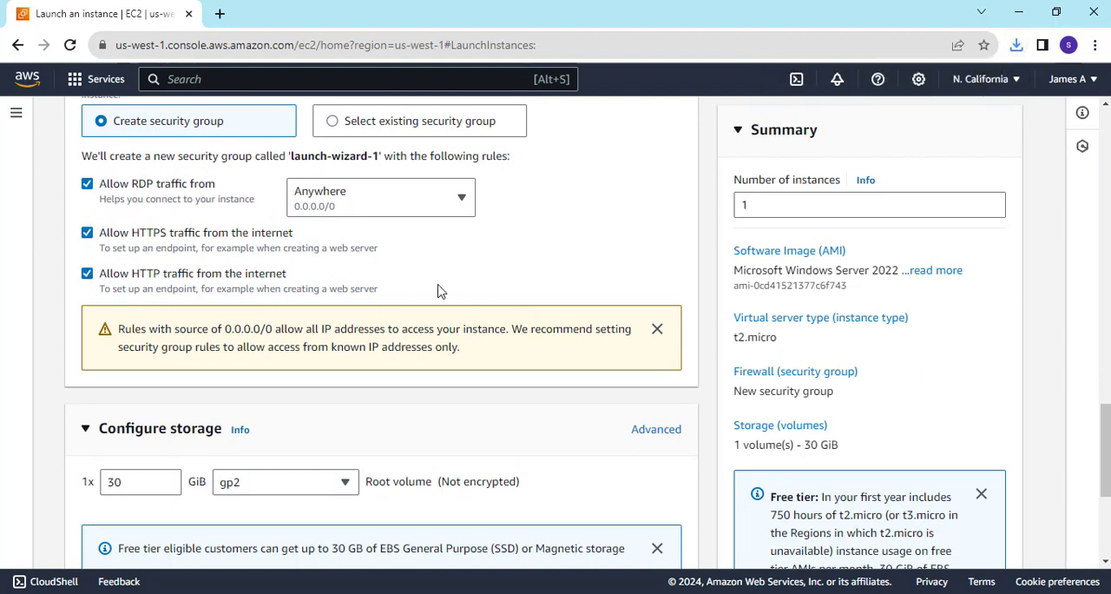
Review the storage configuration and the summary's storage volume and instance type for the new instance.
{"action": "scroll", "coordinate": [439, 290], "scroll_direction": "down", "scroll_amount": 2}
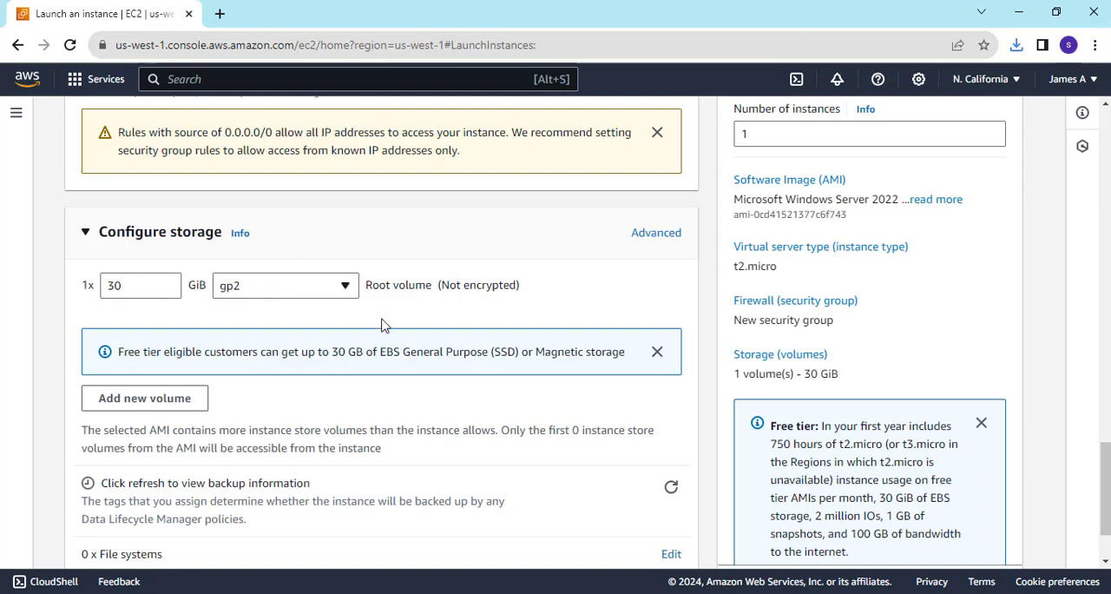
{"action": "scroll", "coordinate": [383, 323], "scroll_direction": "down", "scroll_amount": 2}
{"action": "scroll", "coordinate": [384, 322], "scroll_direction": "up", "scroll_amount": 2}
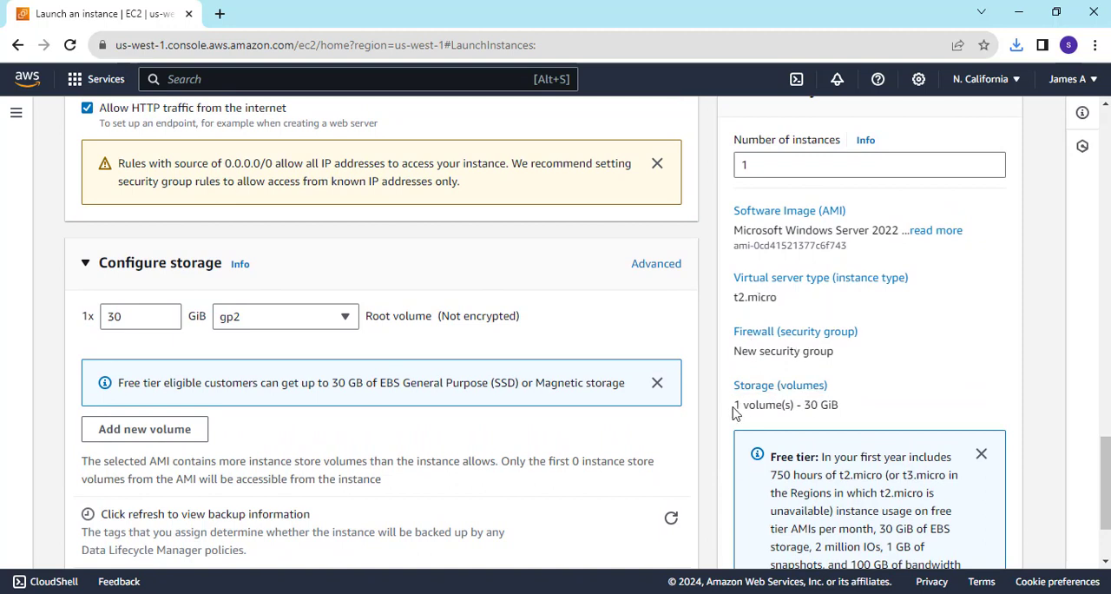
{"action": "left_click_drag", "start_coordinate": [861, 425], "coordinate": [765, 415]}
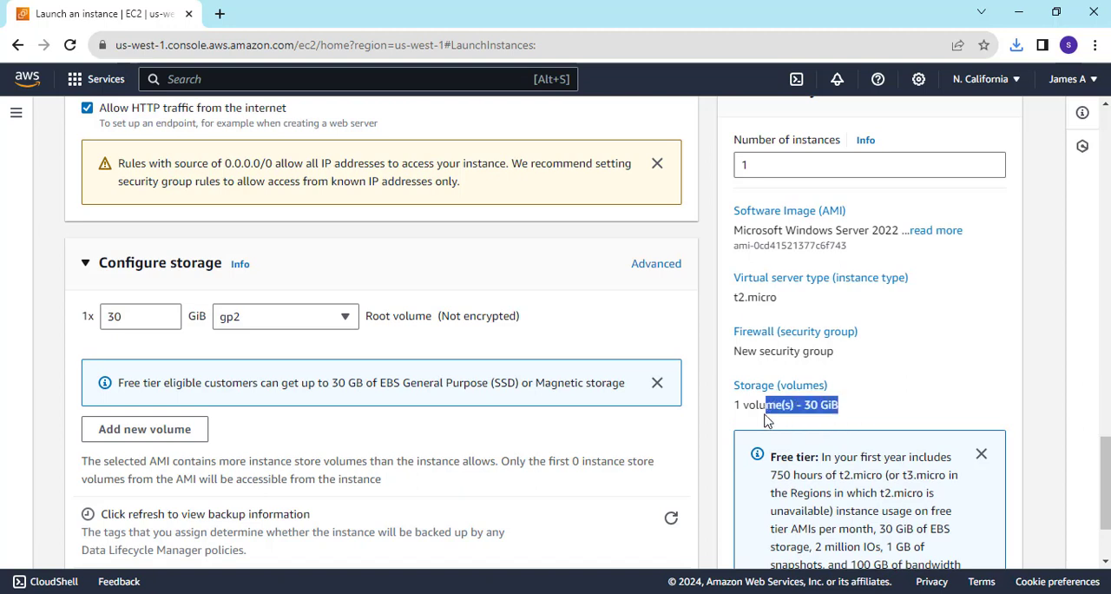
{"action": "left_click_drag", "start_coordinate": [733, 300], "coordinate": [769, 296]}
{"action": "left_click", "coordinate": [779, 297]}
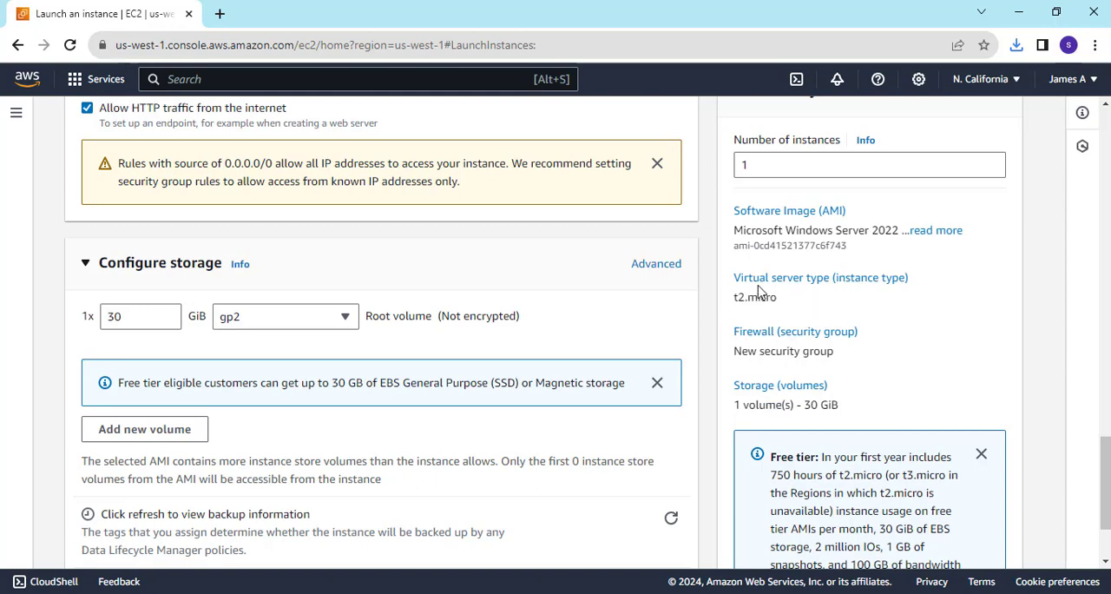
{"action": "scroll", "coordinate": [799, 298], "scroll_direction": "down", "scroll_amount": 3}
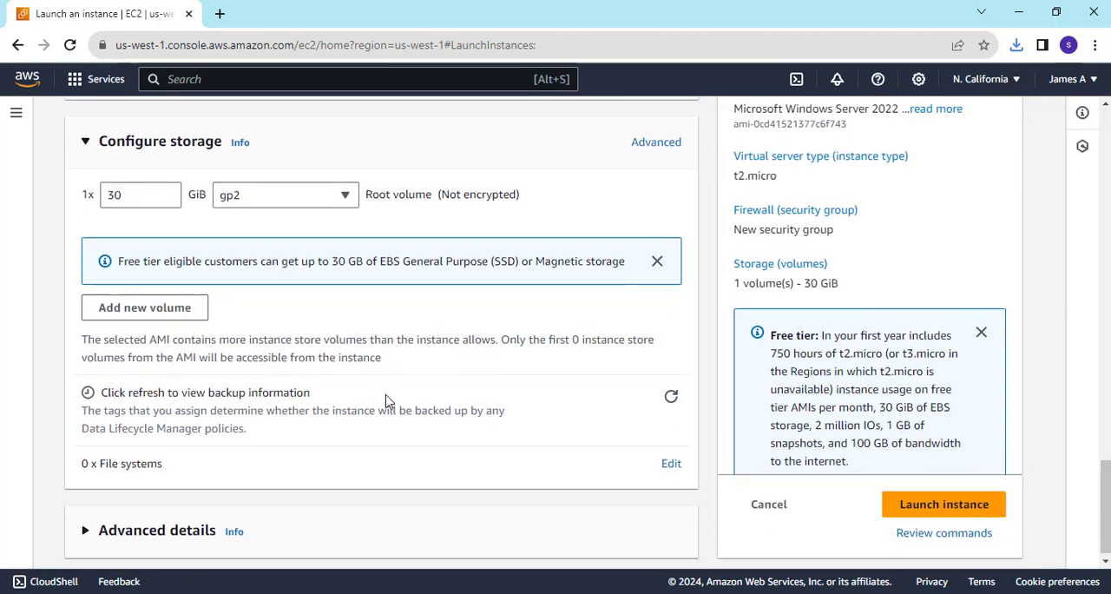
{"action": "scroll", "coordinate": [386, 400], "scroll_direction": "up", "scroll_amount": 12}
{"action": "scroll", "coordinate": [387, 400], "scroll_direction": "up", "scroll_amount": 15}
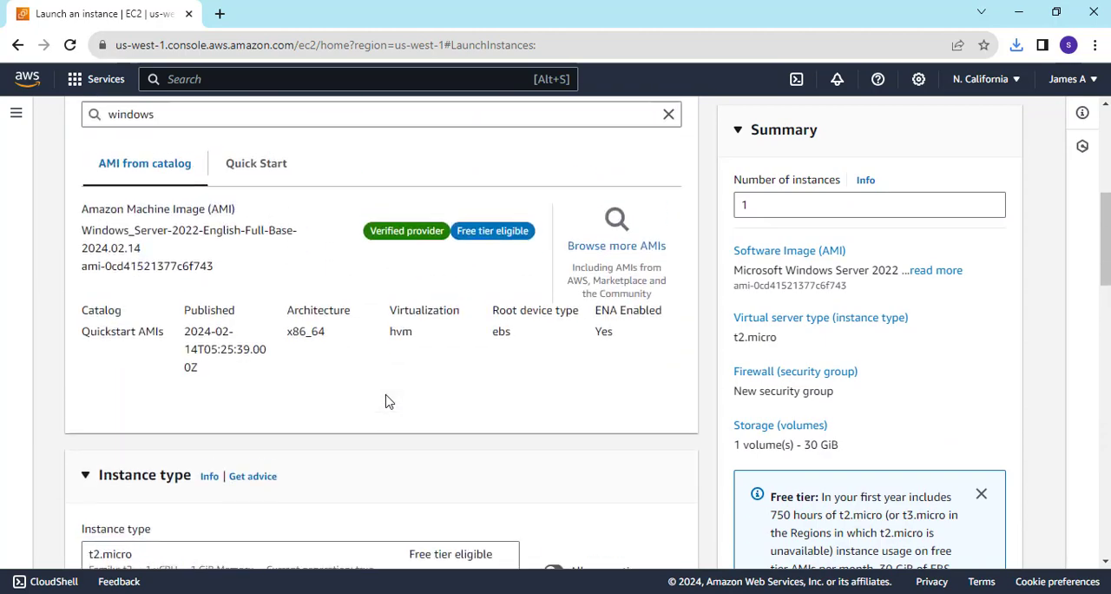
Launch the configured Windows-server instance and go to the list of EC2 instances.
{"action": "scroll", "coordinate": [800, 425], "scroll_direction": "down", "scroll_amount": 20}
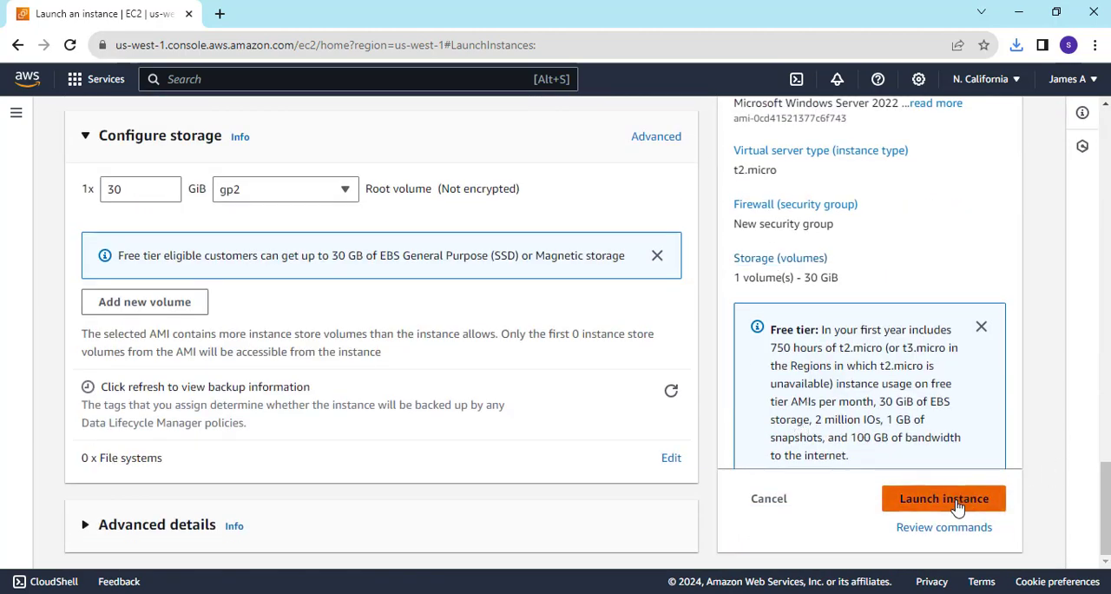
{"action": "left_click", "coordinate": [958, 506]}
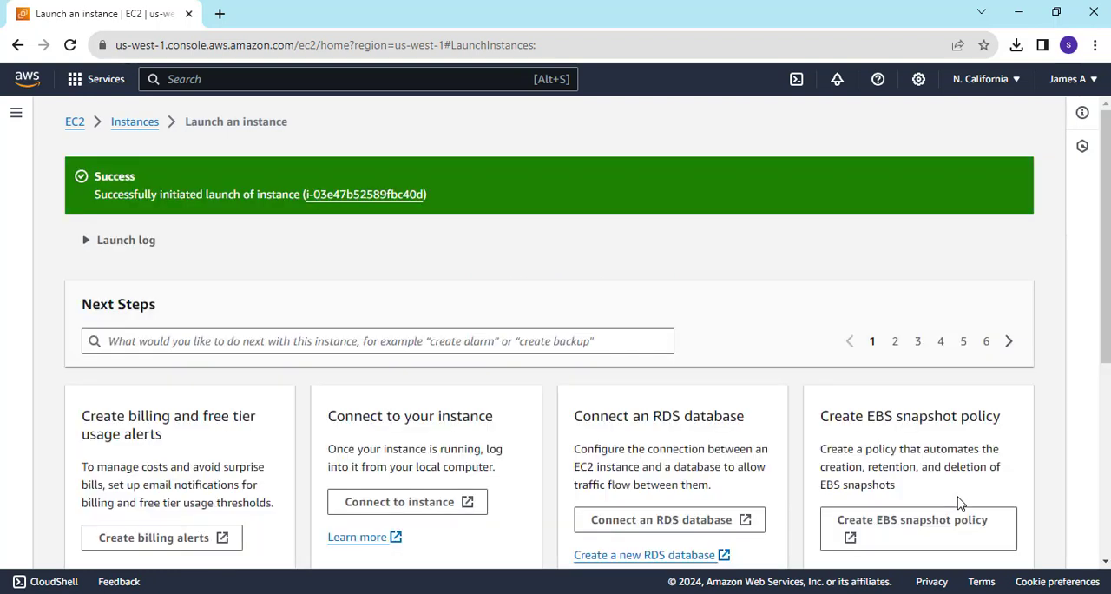
{"action": "left_click", "coordinate": [132, 124]}
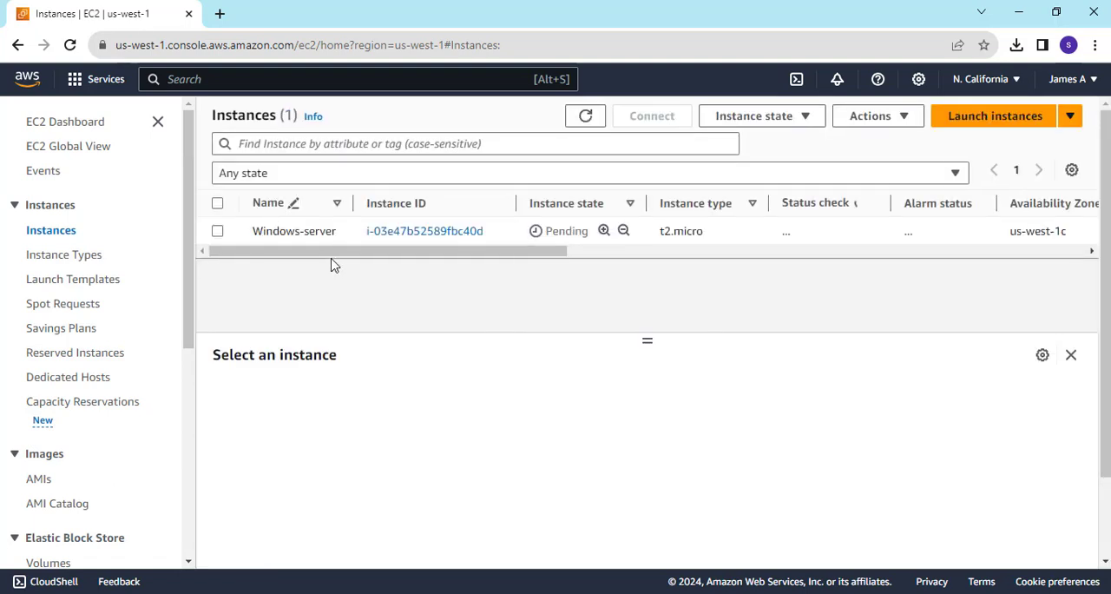
Check the Windows-server instance's state, status check and remaining columns in the instances list.
{"action": "left_click_drag", "start_coordinate": [339, 253], "coordinate": [292, 243]}
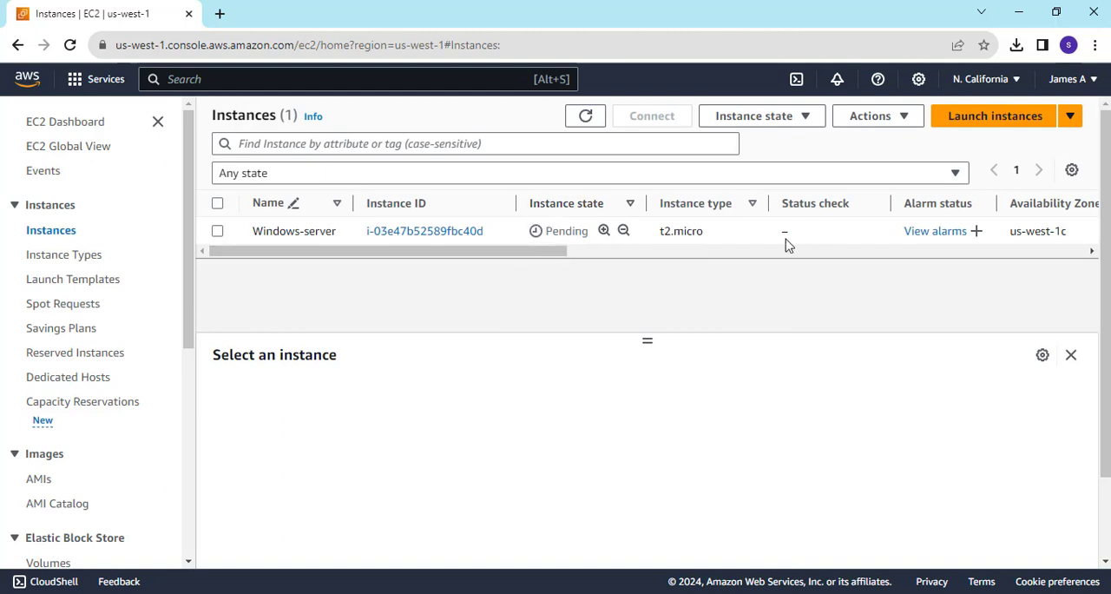
{"action": "left_click_drag", "start_coordinate": [545, 251], "coordinate": [611, 252]}
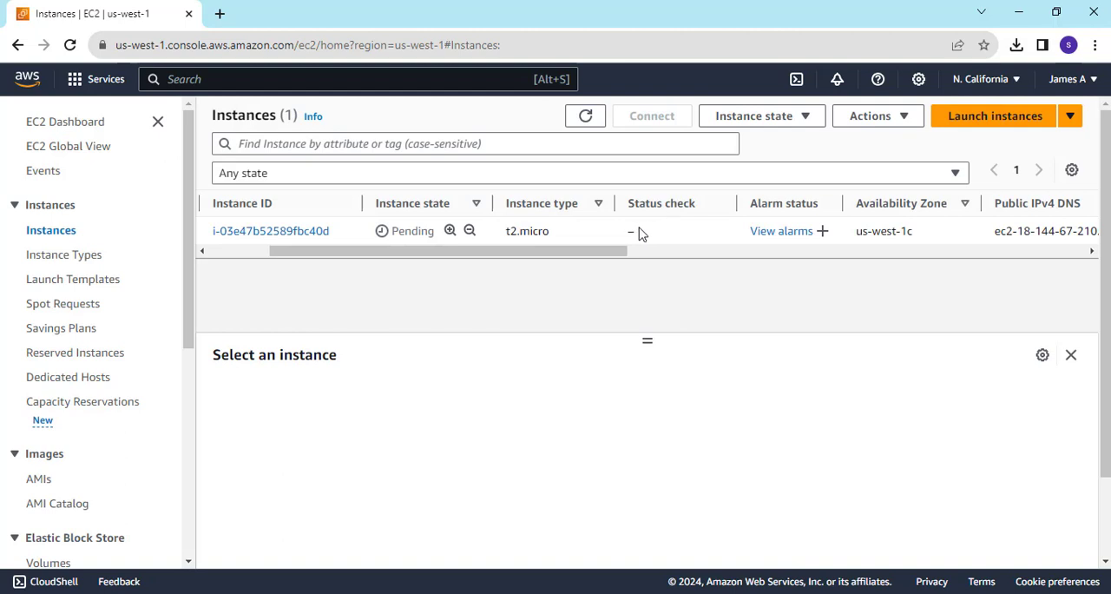
{"action": "left_click_drag", "start_coordinate": [625, 245], "coordinate": [460, 251]}
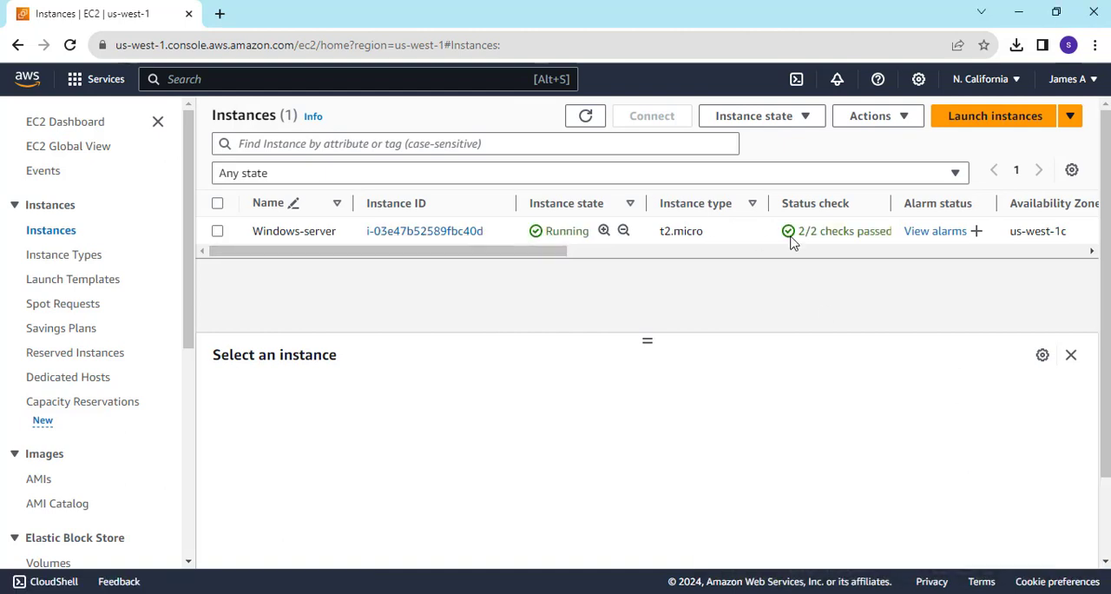
{"action": "left_click_drag", "start_coordinate": [496, 251], "coordinate": [425, 253]}
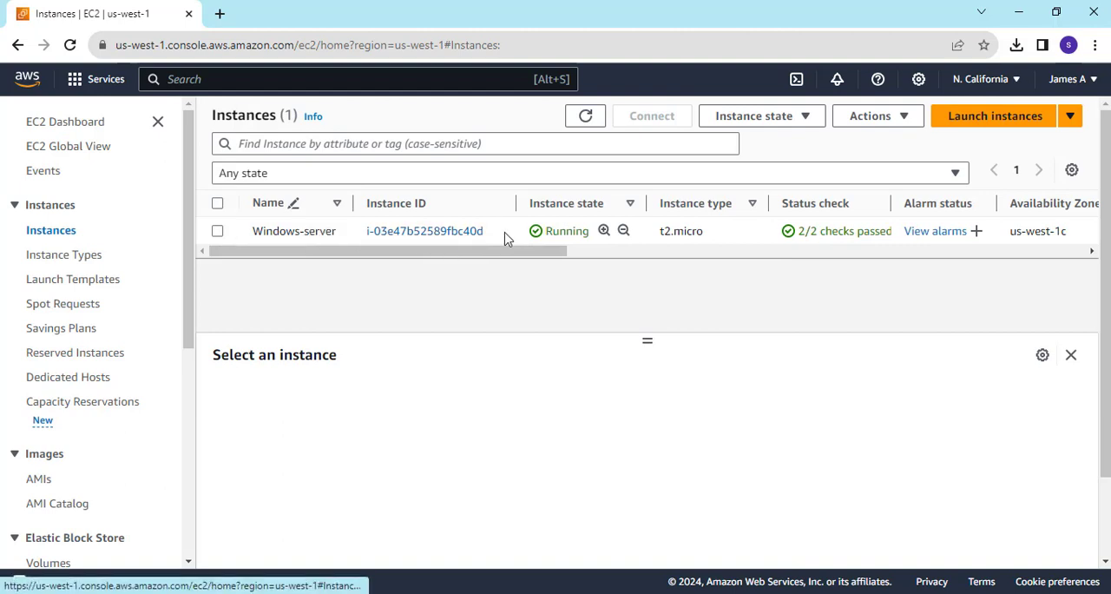
Open the Windows-server instance's details and examine its public IPv4 address, instance summary and platform information.
{"action": "left_click", "coordinate": [438, 233]}
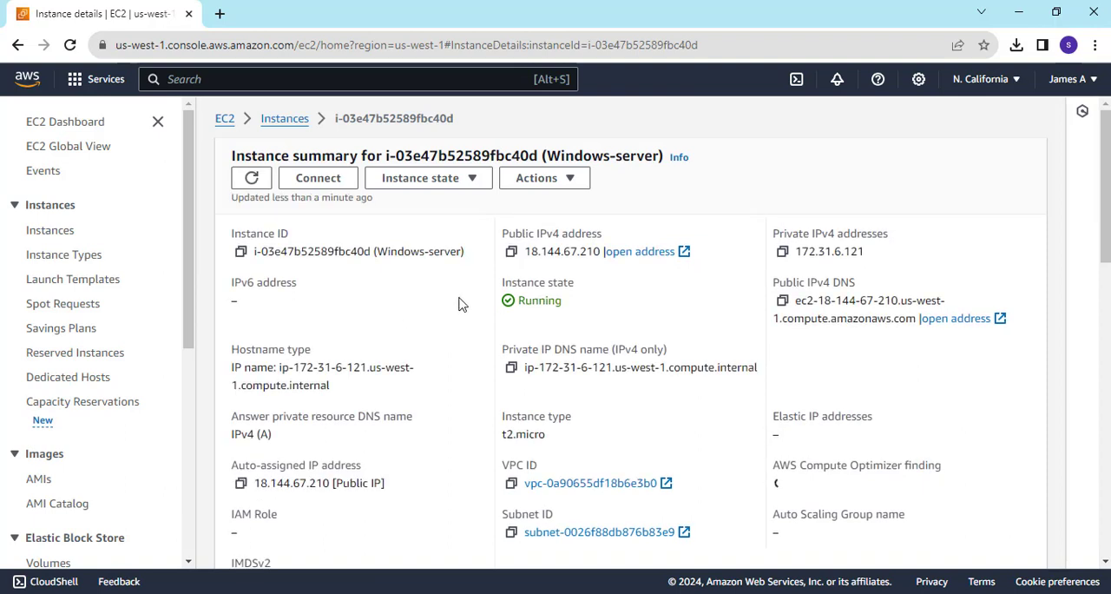
{"action": "left_click_drag", "start_coordinate": [528, 249], "coordinate": [591, 249]}
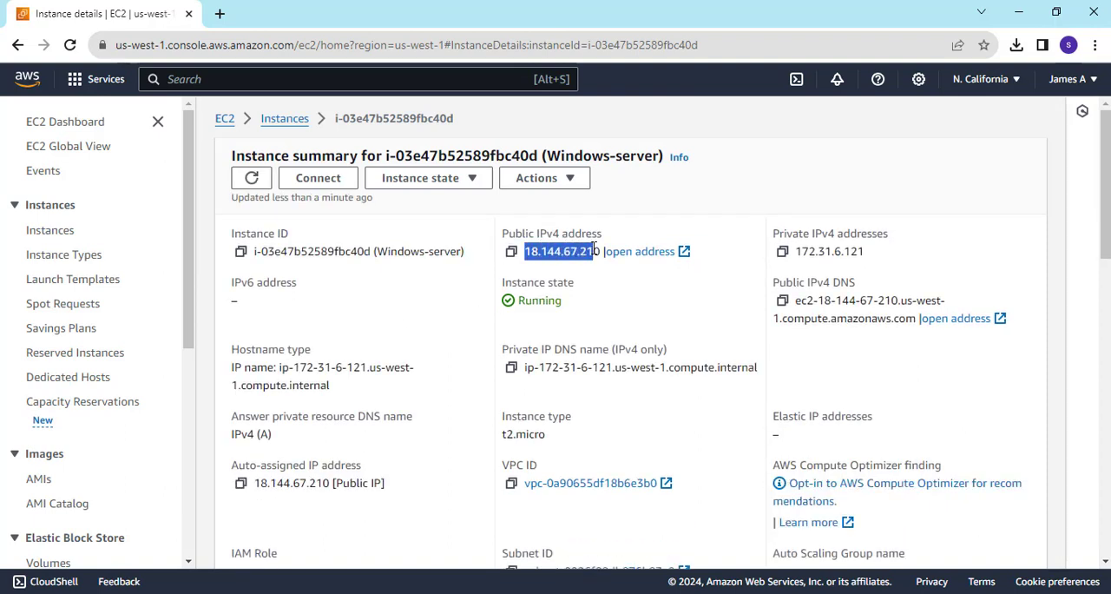
{"action": "scroll", "coordinate": [517, 354], "scroll_direction": "down", "scroll_amount": 2}
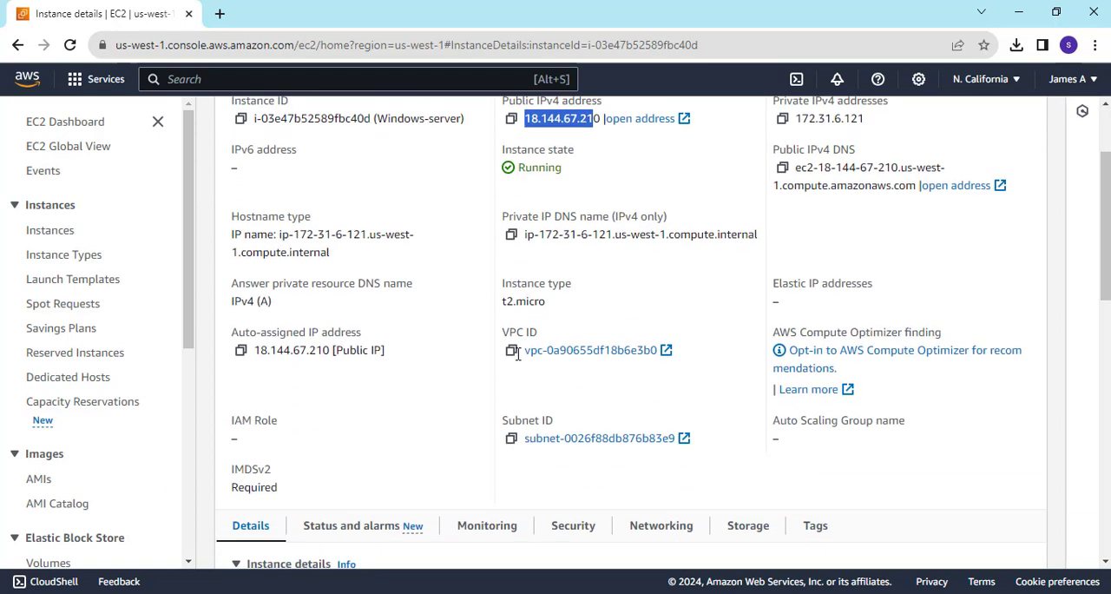
{"action": "scroll", "coordinate": [517, 354], "scroll_direction": "up", "scroll_amount": 2}
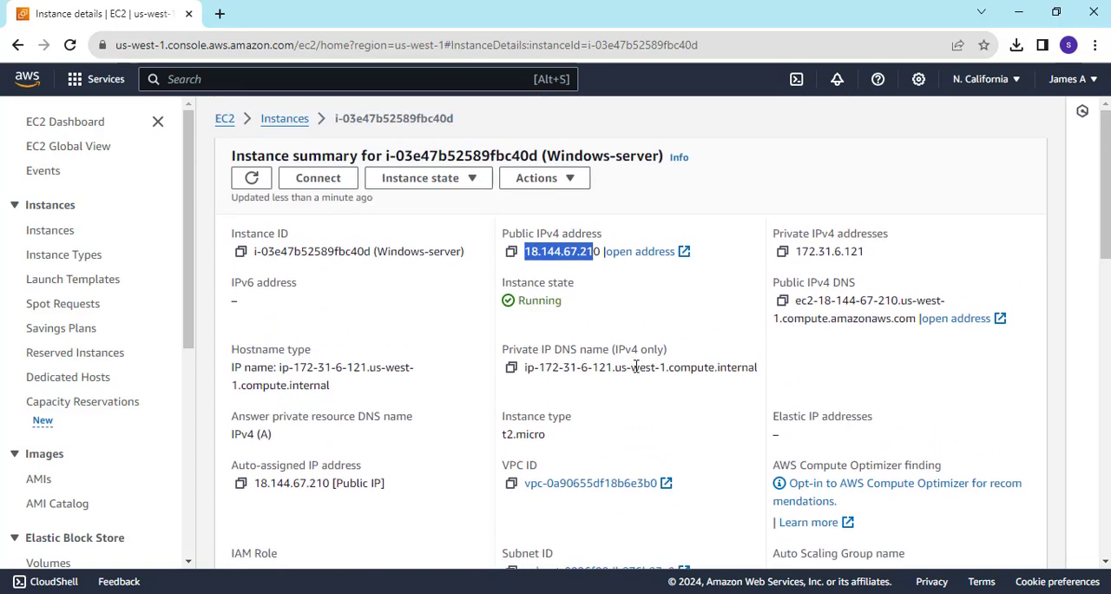
{"action": "scroll", "coordinate": [636, 366], "scroll_direction": "down", "scroll_amount": 5}
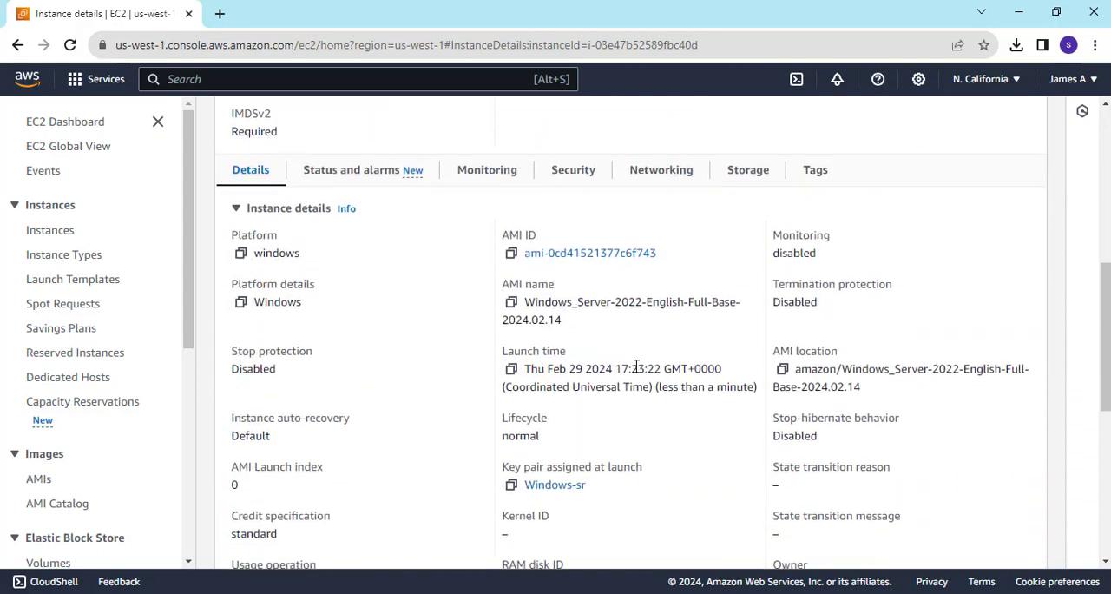
{"action": "scroll", "coordinate": [636, 367], "scroll_direction": "up", "scroll_amount": 5}
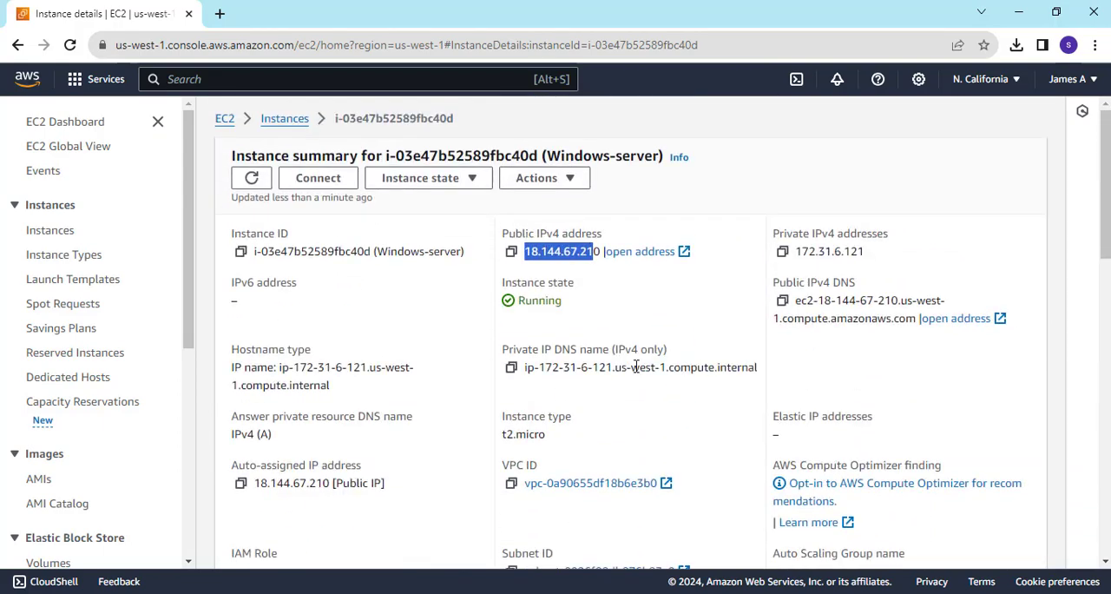
{"action": "scroll", "coordinate": [637, 366], "scroll_direction": "down", "scroll_amount": 5}
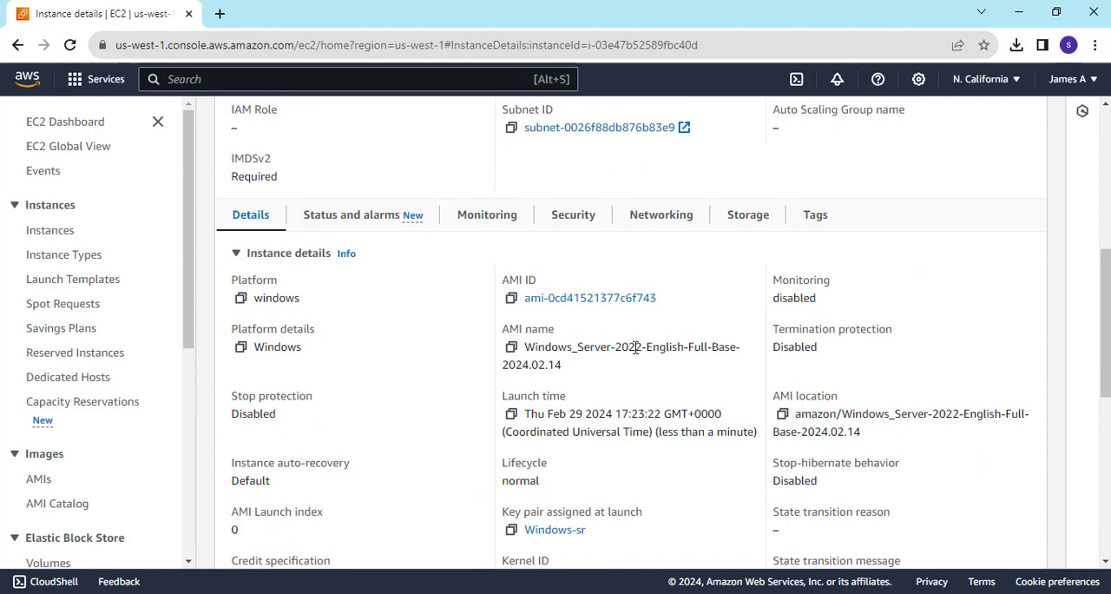
Review the inbound and outbound security group rules of the Windows-server instance.
{"action": "left_click", "coordinate": [571, 222]}
{"action": "scroll", "coordinate": [650, 339], "scroll_direction": "down", "scroll_amount": 3}
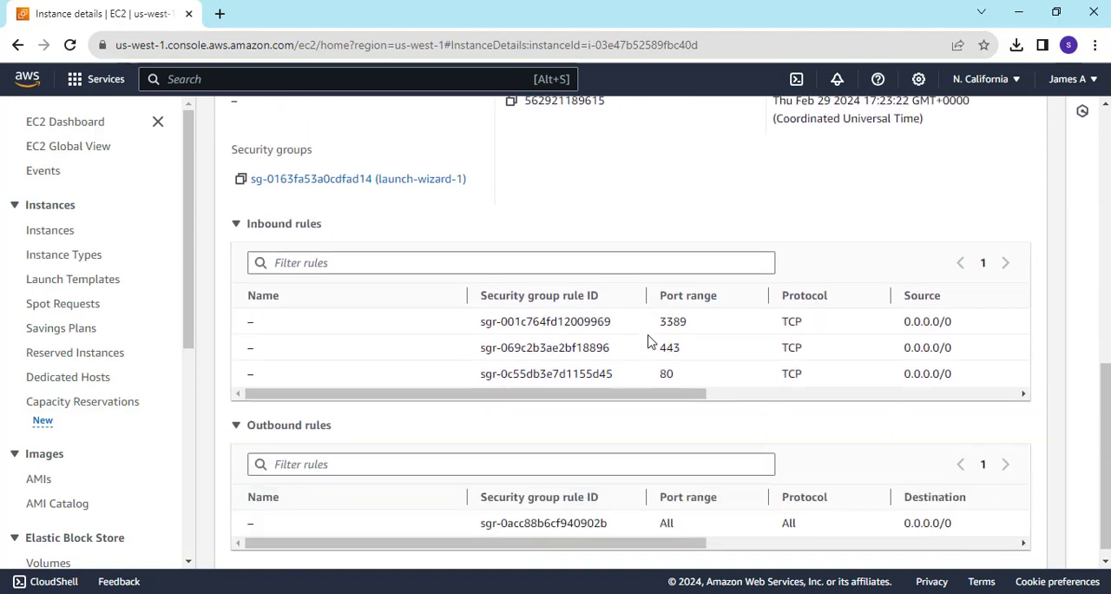
{"action": "scroll", "coordinate": [650, 339], "scroll_direction": "up", "scroll_amount": 10}
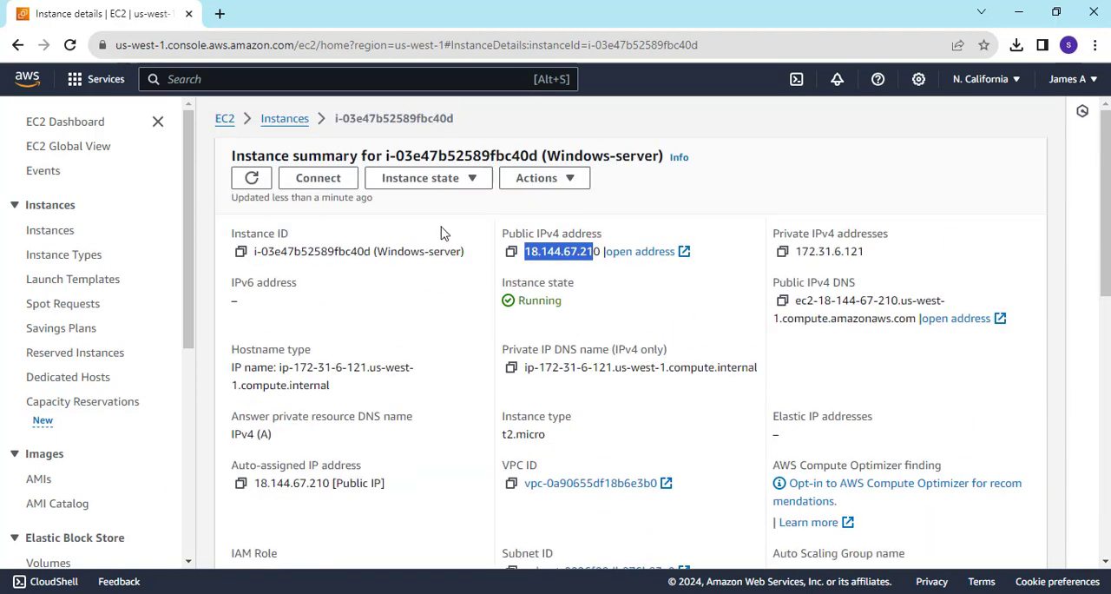
Return to the instances list and open the Get Windows password page for the Windows-server instance.
{"action": "left_click", "coordinate": [288, 118]}
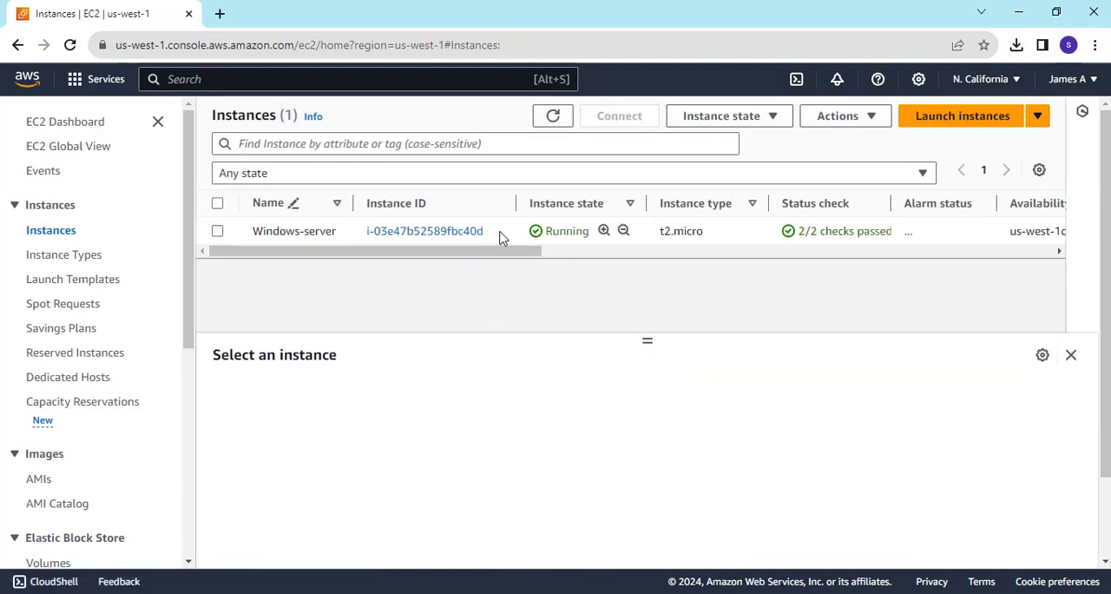
{"action": "right_click", "coordinate": [500, 237]}
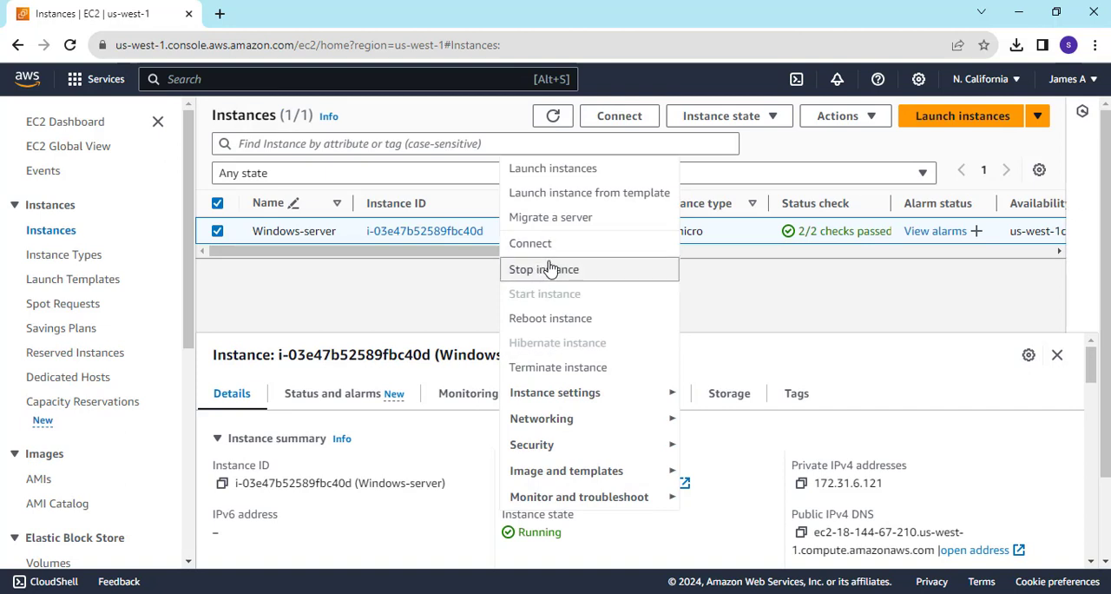
{"action": "mouse_move", "coordinate": [581, 397]}
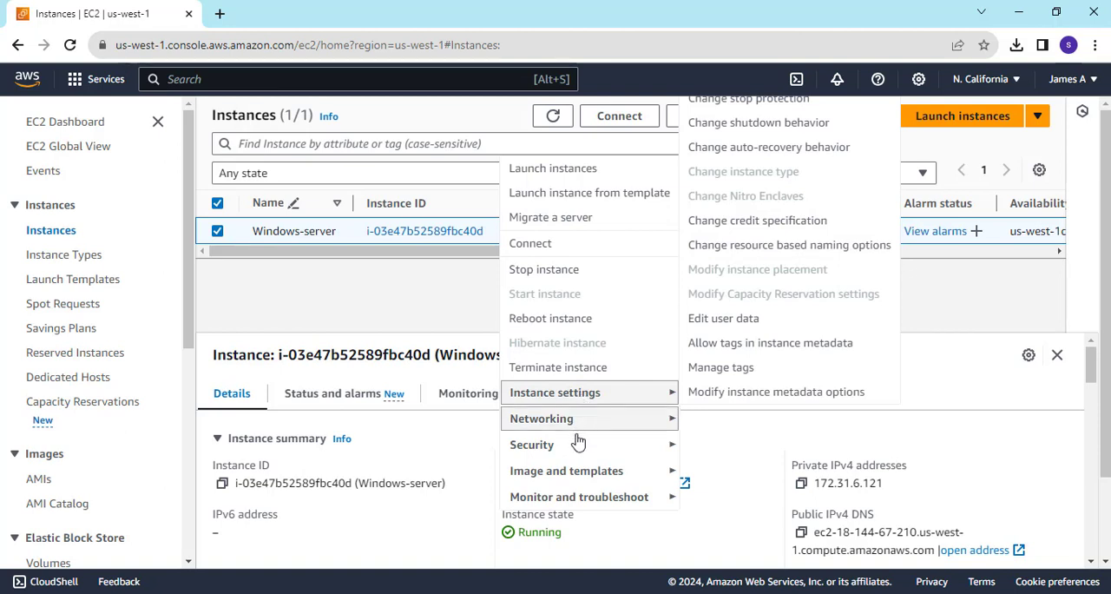
{"action": "mouse_move", "coordinate": [577, 446]}
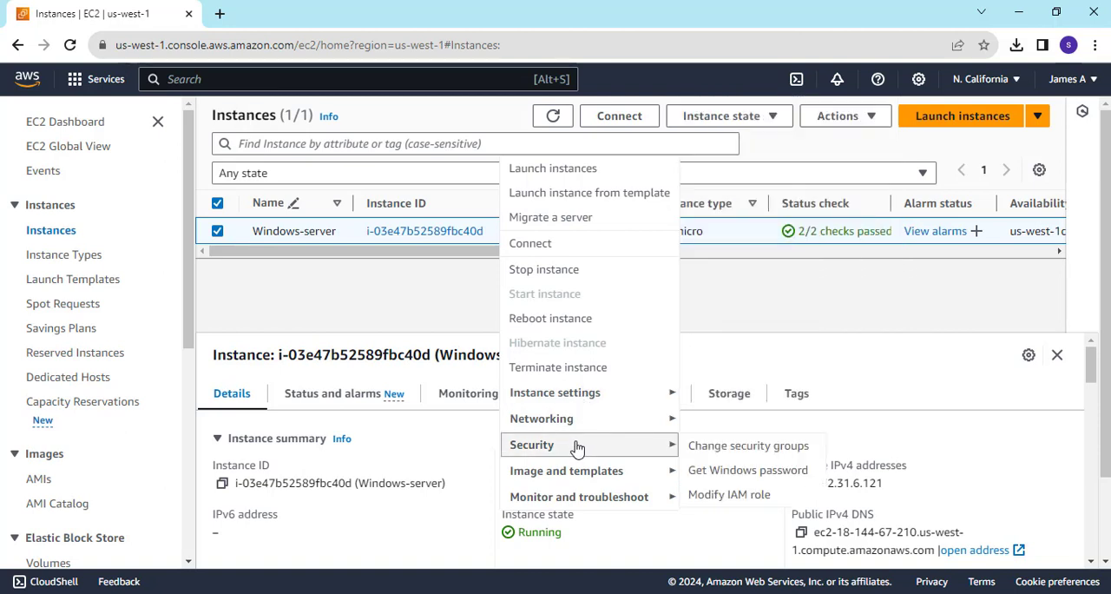
{"action": "left_click", "coordinate": [737, 472]}
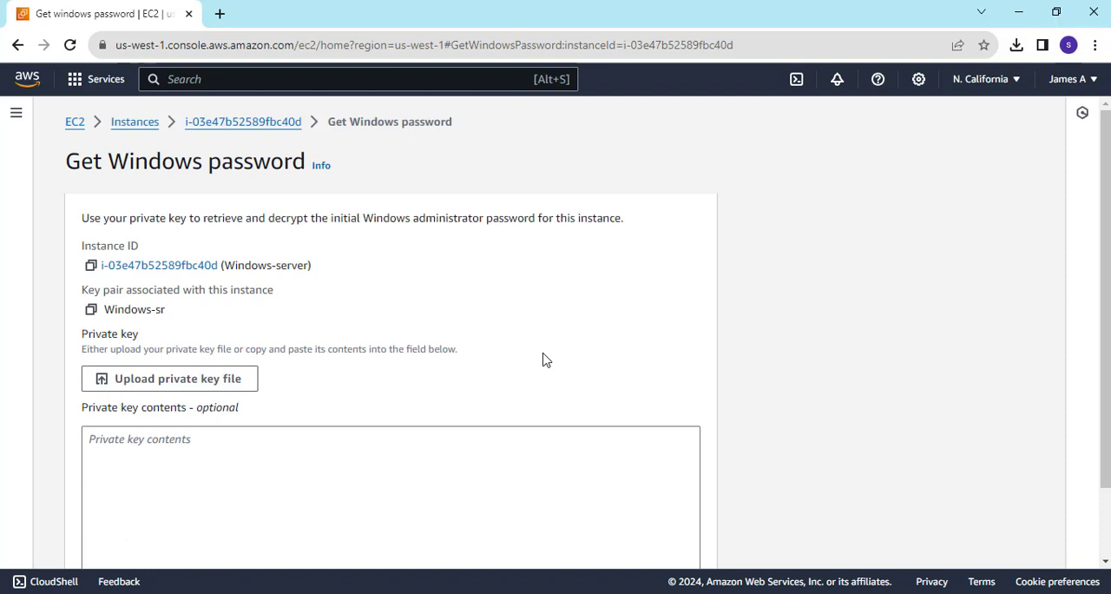
Check the key pair associated with the instance and start uploading its private key file for password decryption.
{"action": "scroll", "coordinate": [362, 371], "scroll_direction": "down", "scroll_amount": 1}
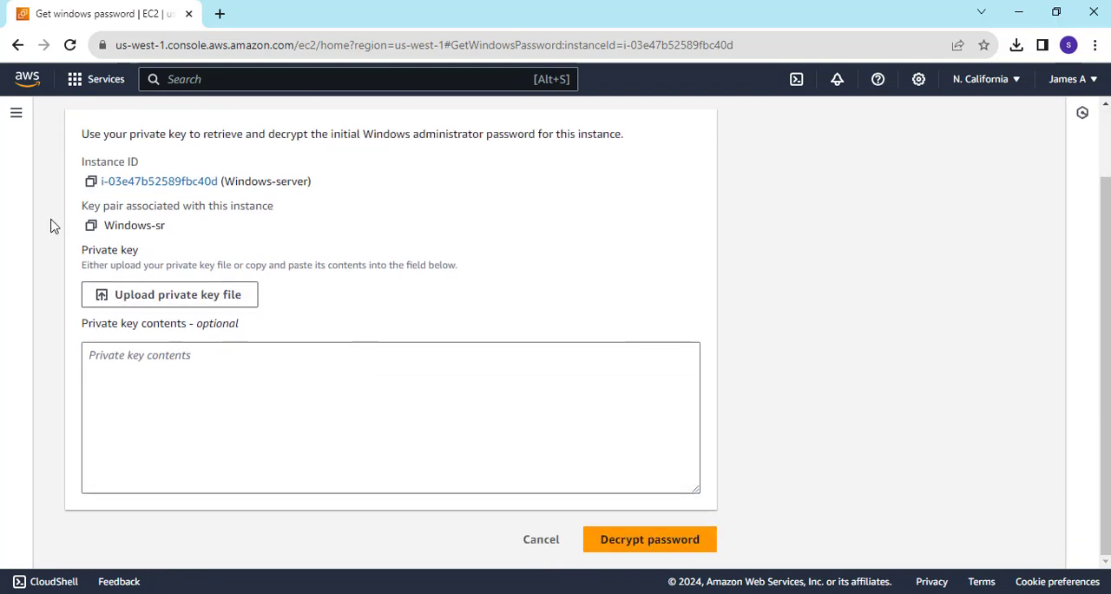
{"action": "left_click_drag", "start_coordinate": [180, 235], "coordinate": [101, 226]}
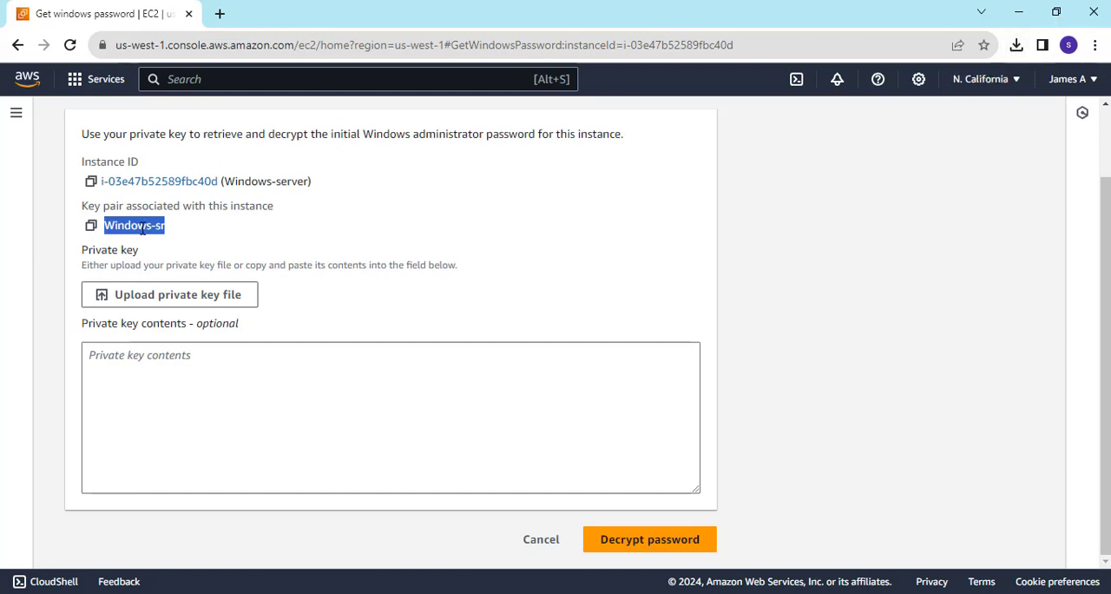
{"action": "left_click", "coordinate": [200, 246]}
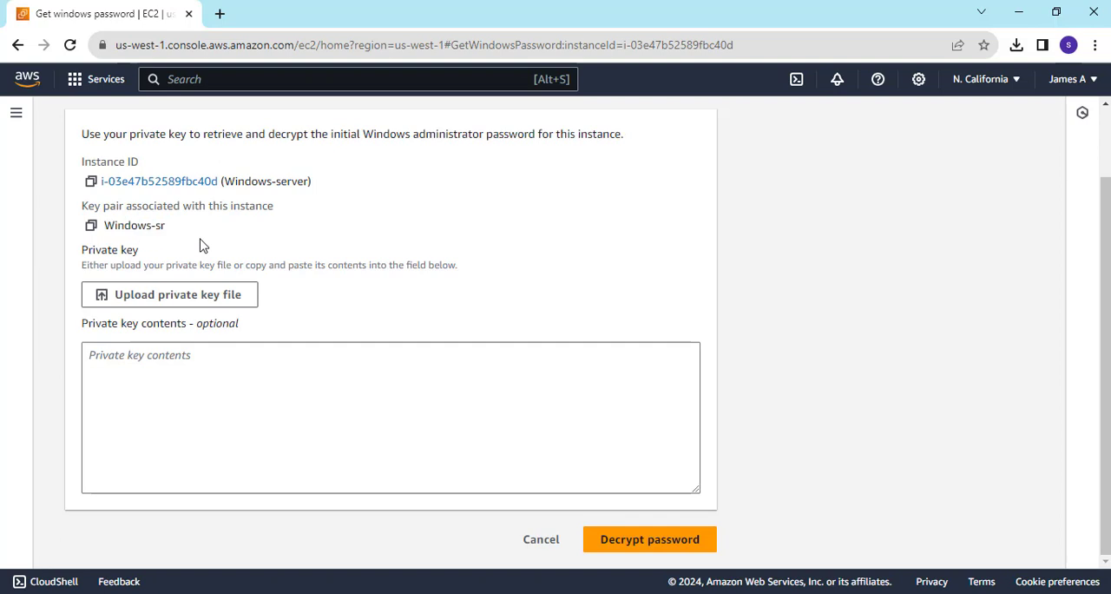
{"action": "left_click", "coordinate": [184, 297]}
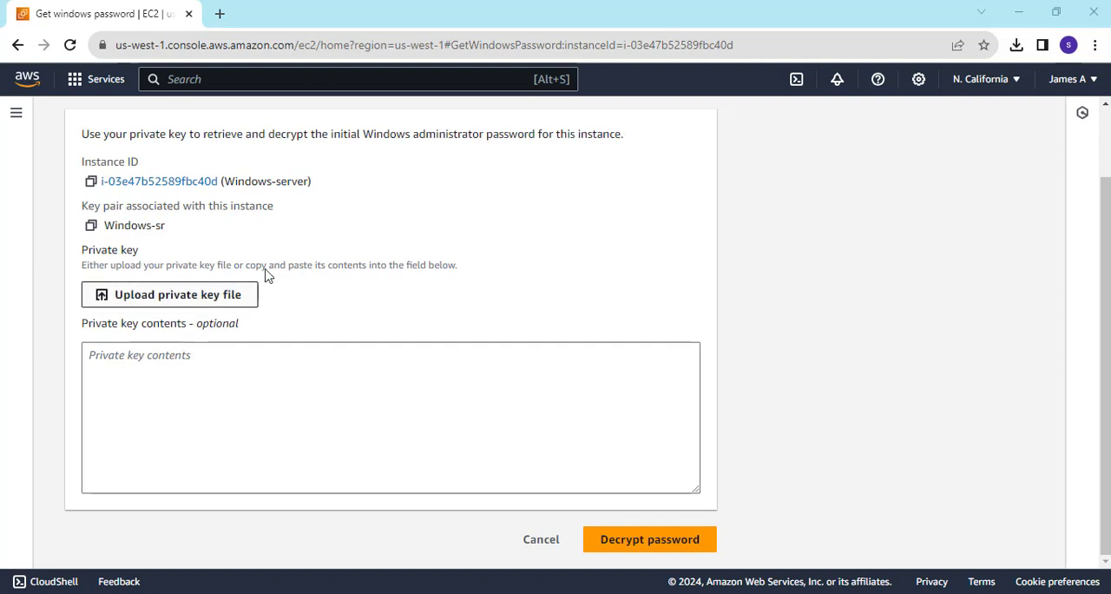
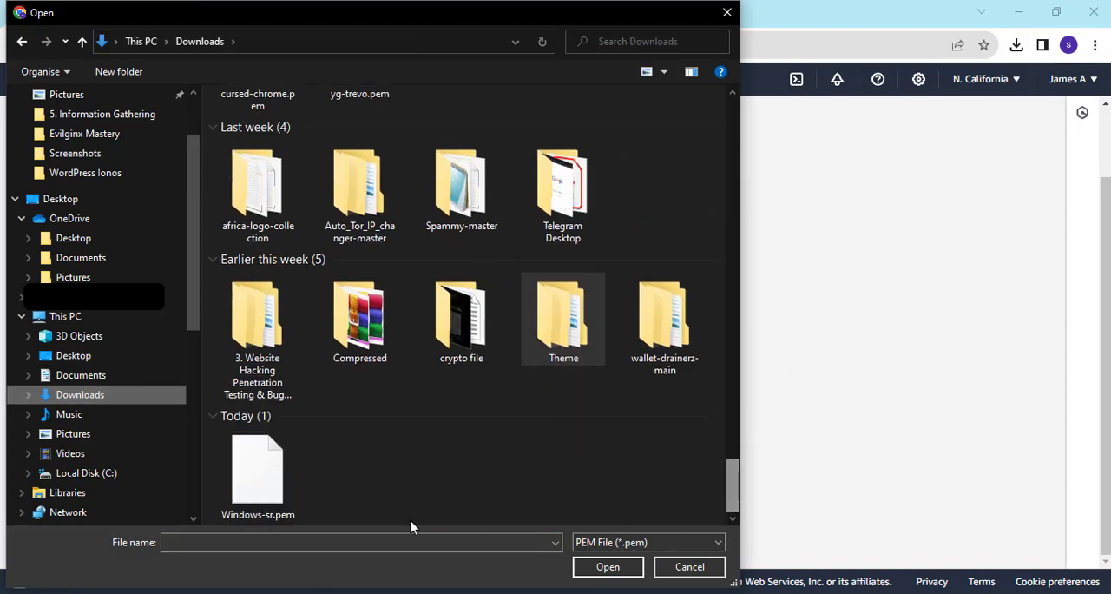
Upload the Windows-sr.pem private key file and decrypt the Windows administrator password.
{"action": "left_click", "coordinate": [284, 486]}
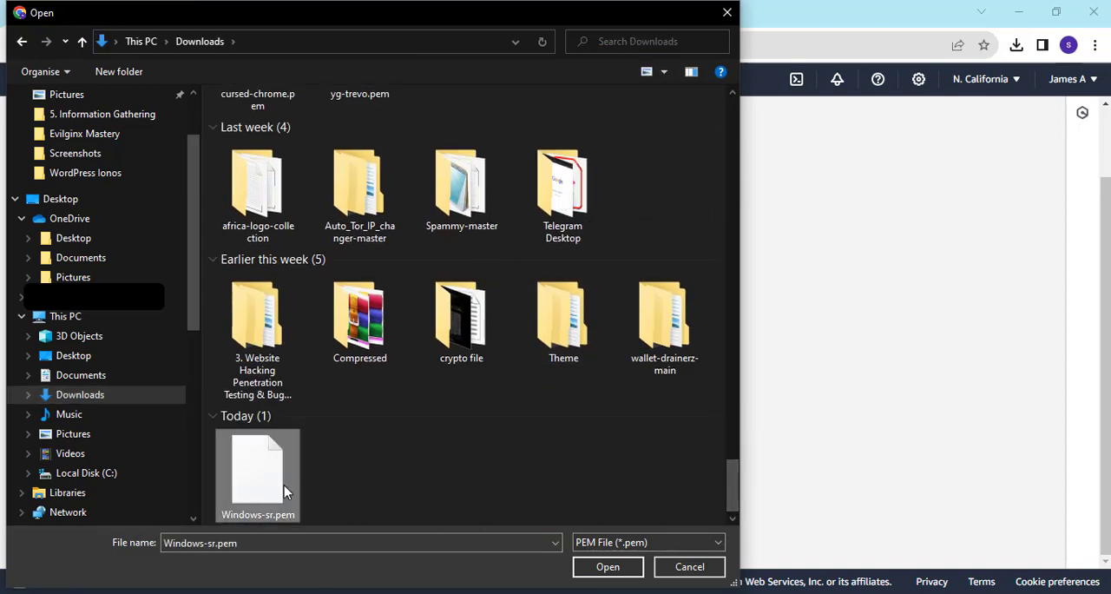
{"action": "left_click", "coordinate": [614, 566]}
{"action": "scroll", "coordinate": [705, 449], "scroll_direction": "down", "scroll_amount": 1}
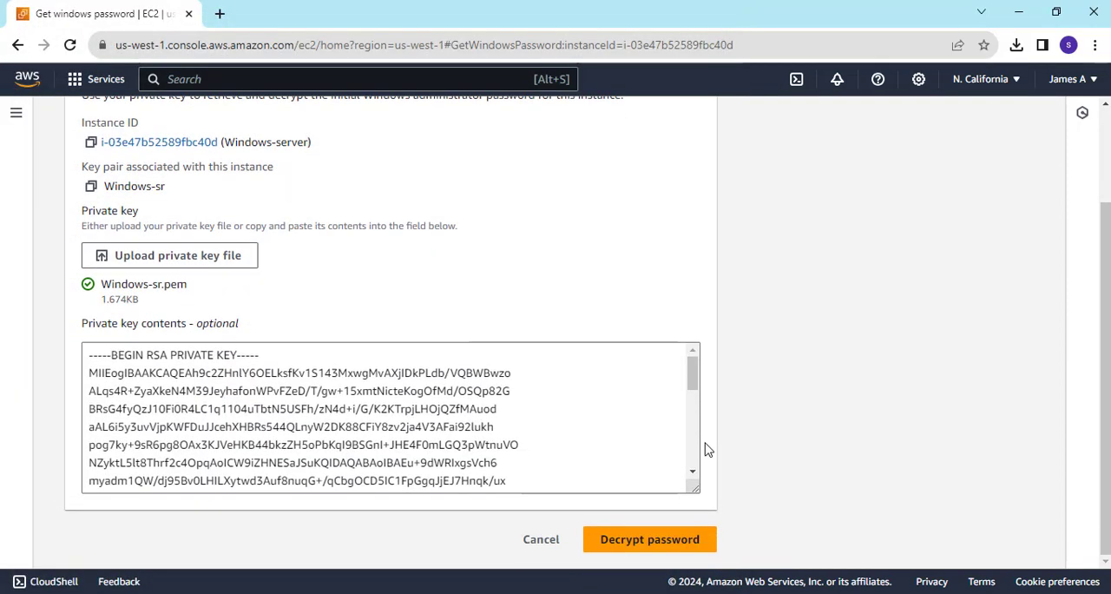
{"action": "left_click_drag", "start_coordinate": [691, 380], "coordinate": [691, 473]}
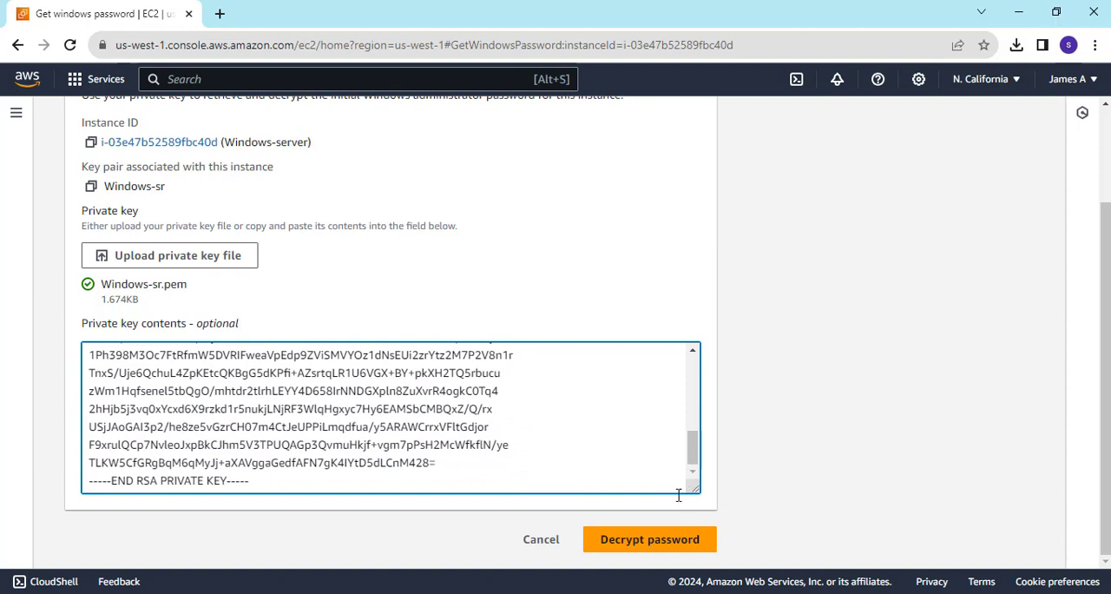
{"action": "left_click", "coordinate": [618, 544]}
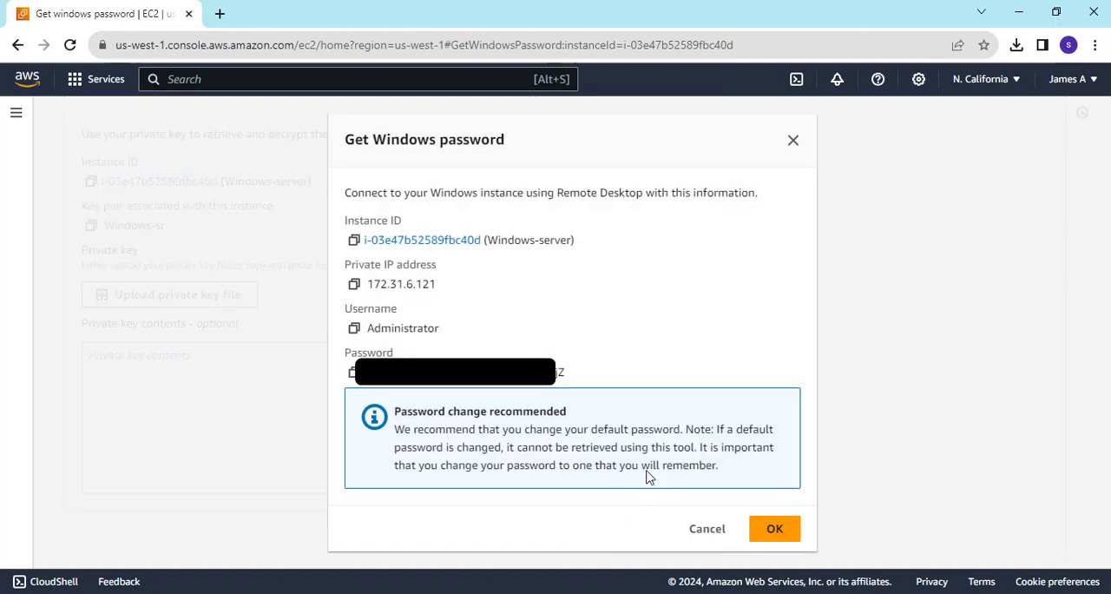
Copy the instance's username, switch to a new Notepad document and enter "urs: Administrator" with a "pass:" line below it.
{"action": "left_click", "coordinate": [355, 328]}
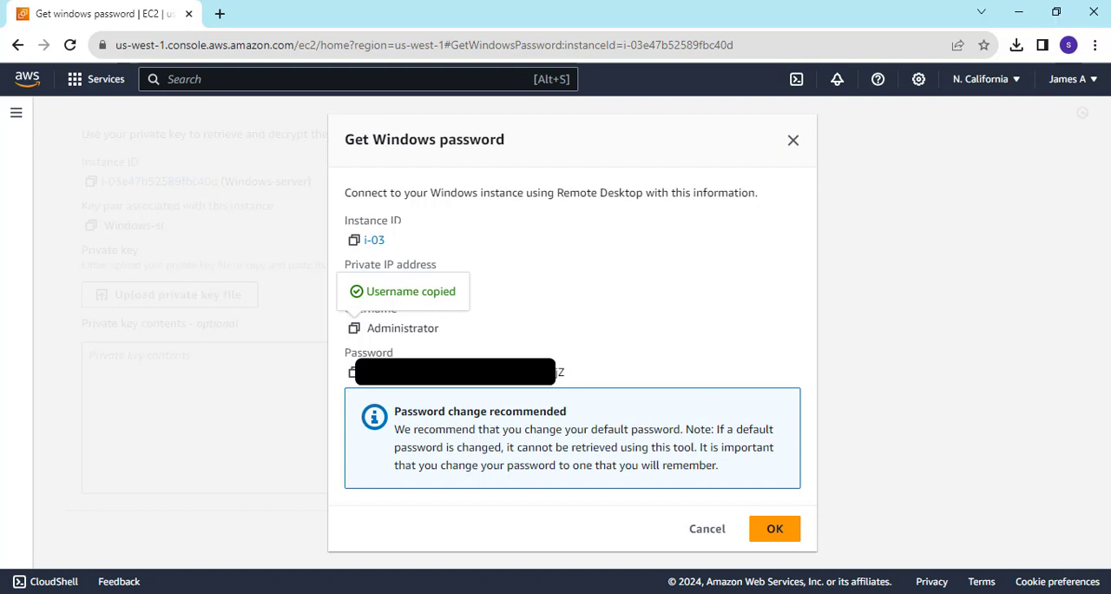
{"action": "key", "text": "super"}
{"action": "type", "text": "no"}
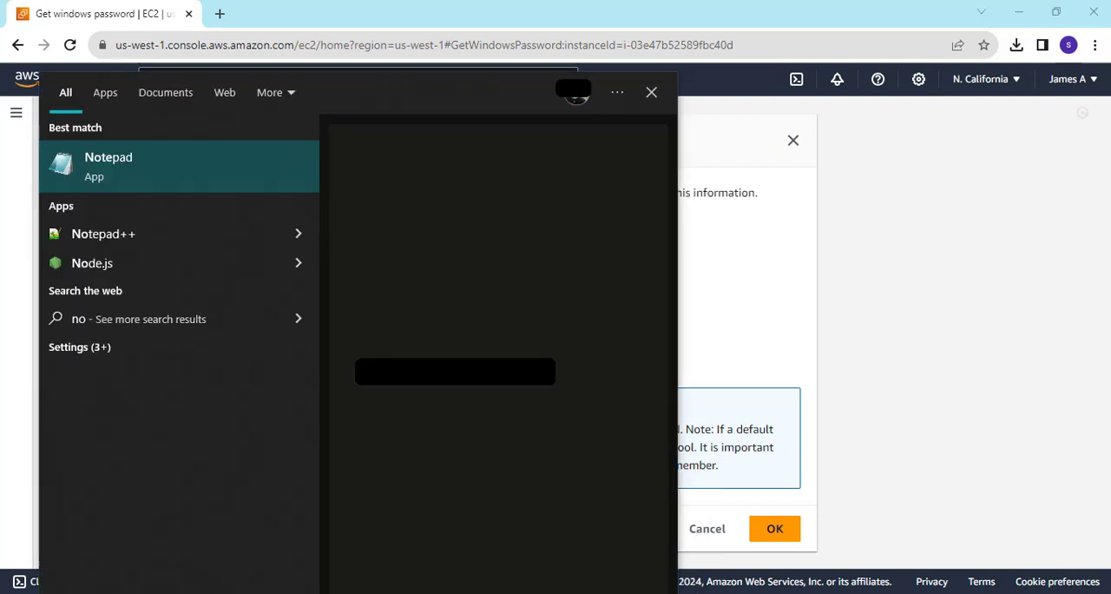
{"action": "type", "text": "te"}
{"action": "key", "text": "Escape"}
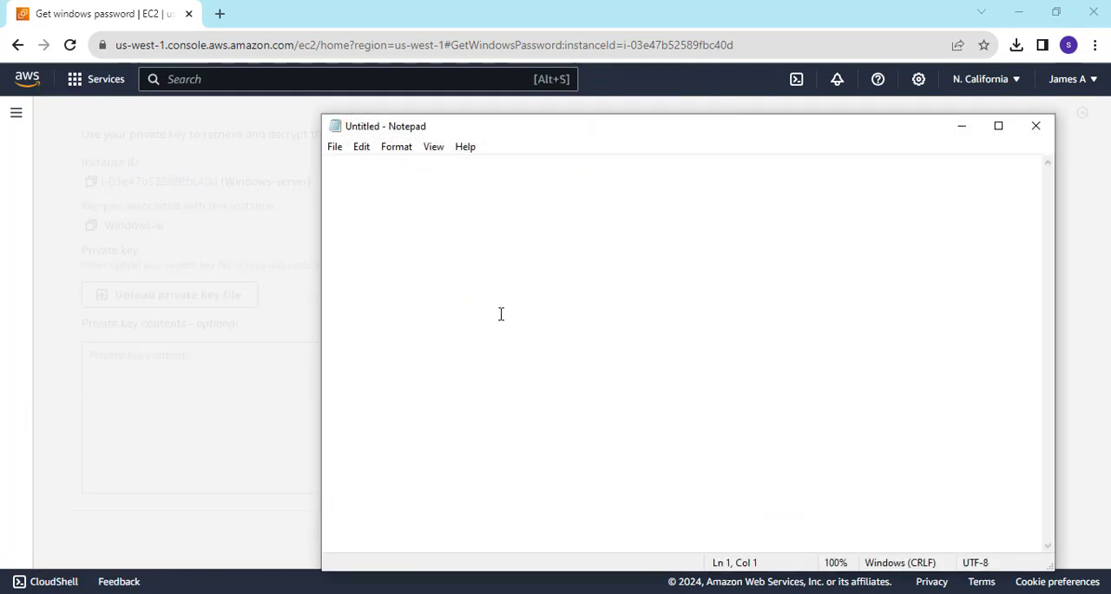
{"action": "type", "text": "urs"}
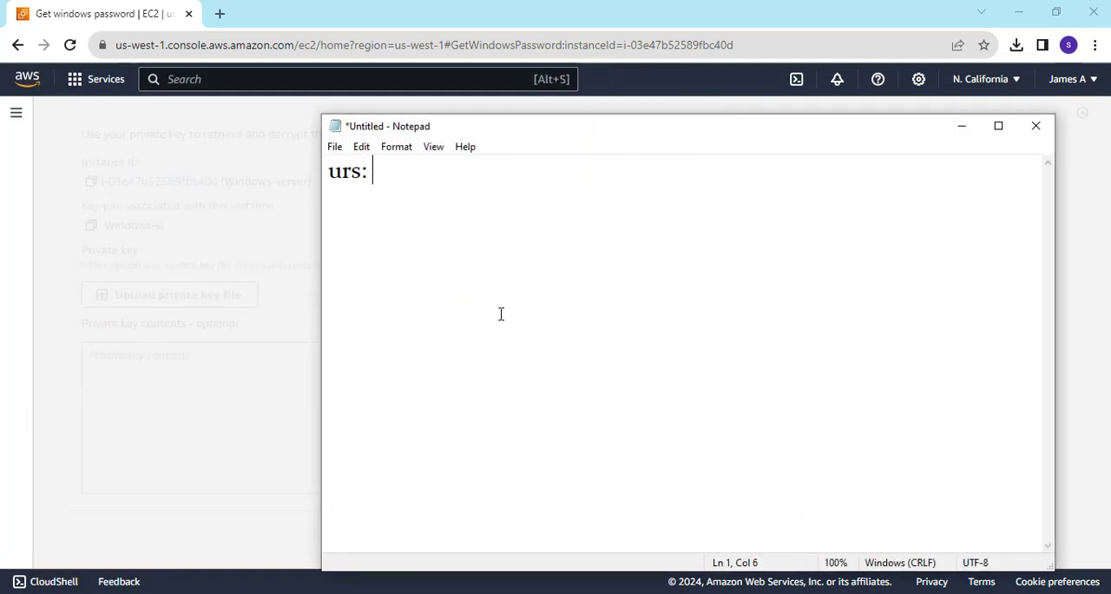
{"action": "type", "text": ": Administrator "}
{"action": "type", "text": "pass:"}
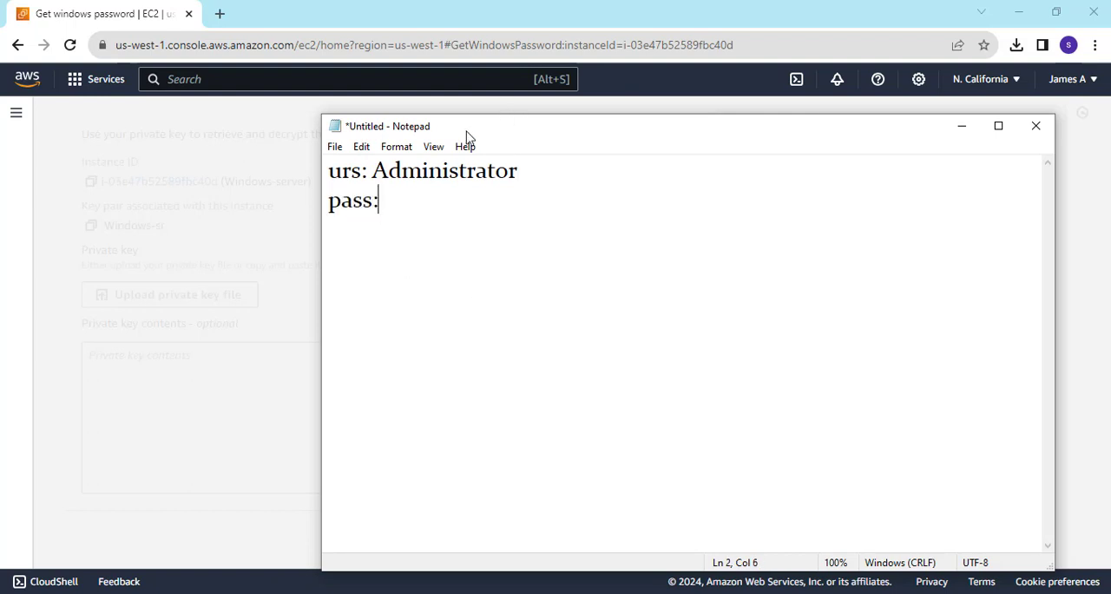
Return to the Get Windows password page in the browser, upload Windows-sr.pem again and decrypt the password.
{"action": "left_click", "coordinate": [207, 222]}
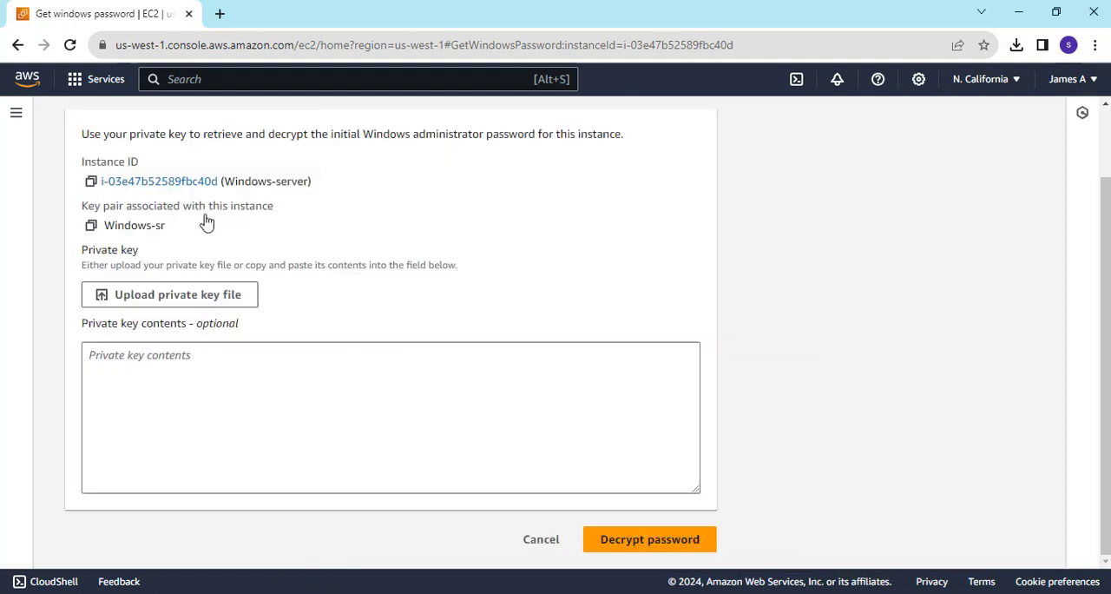
{"action": "left_click", "coordinate": [221, 373]}
{"action": "left_click", "coordinate": [178, 295]}
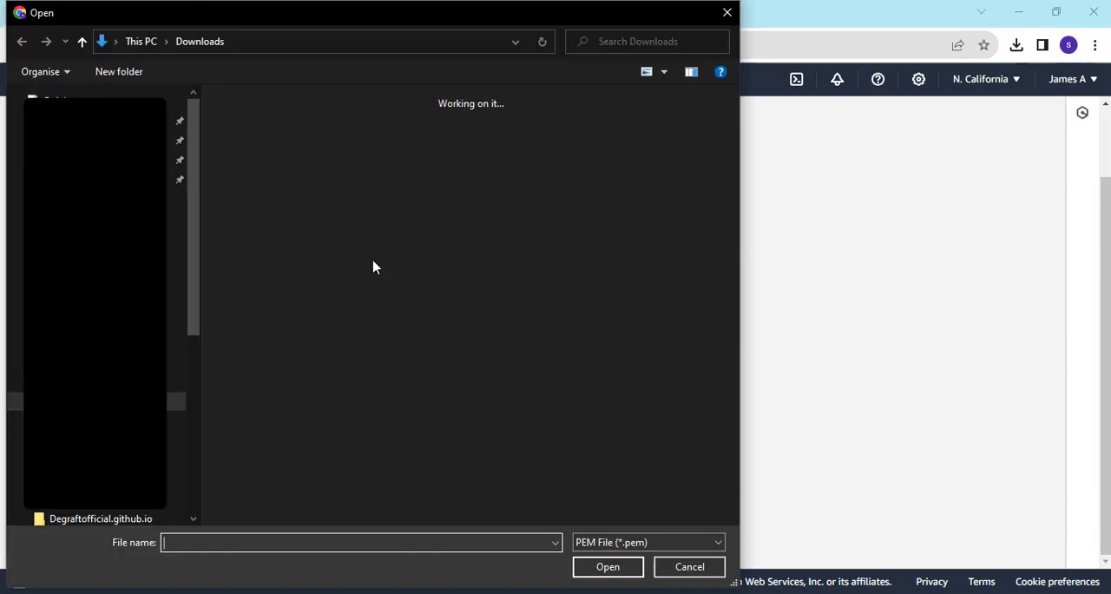
{"action": "scroll", "coordinate": [610, 124], "scroll_direction": "down", "scroll_amount": 3}
{"action": "left_click_drag", "start_coordinate": [733, 233], "coordinate": [734, 509]}
{"action": "left_click", "coordinate": [263, 490]}
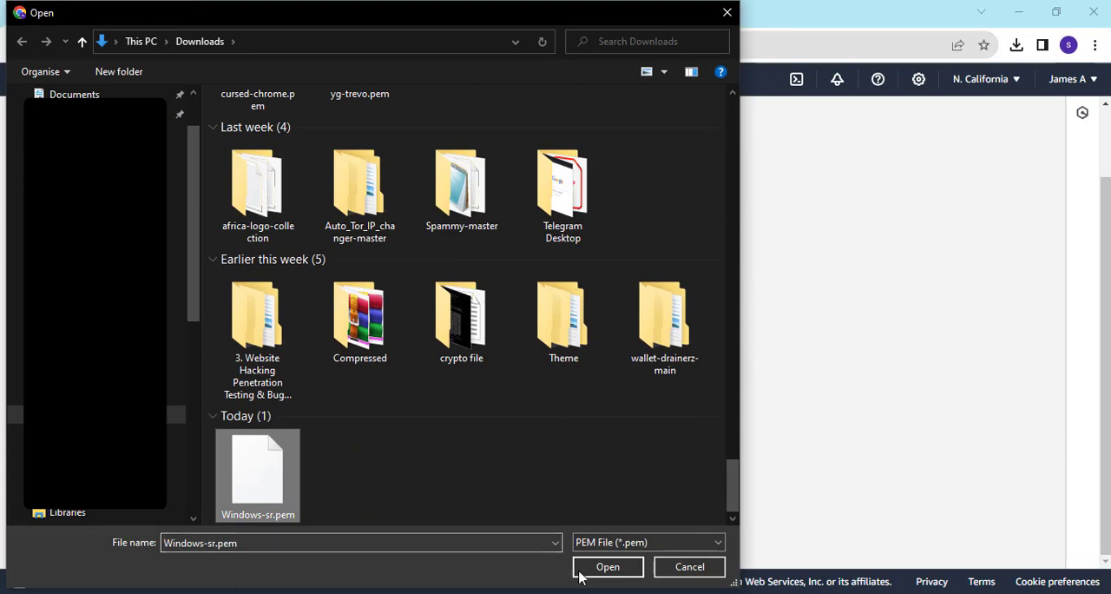
{"action": "left_click", "coordinate": [627, 571]}
{"action": "scroll", "coordinate": [672, 476], "scroll_direction": "down", "scroll_amount": 5}
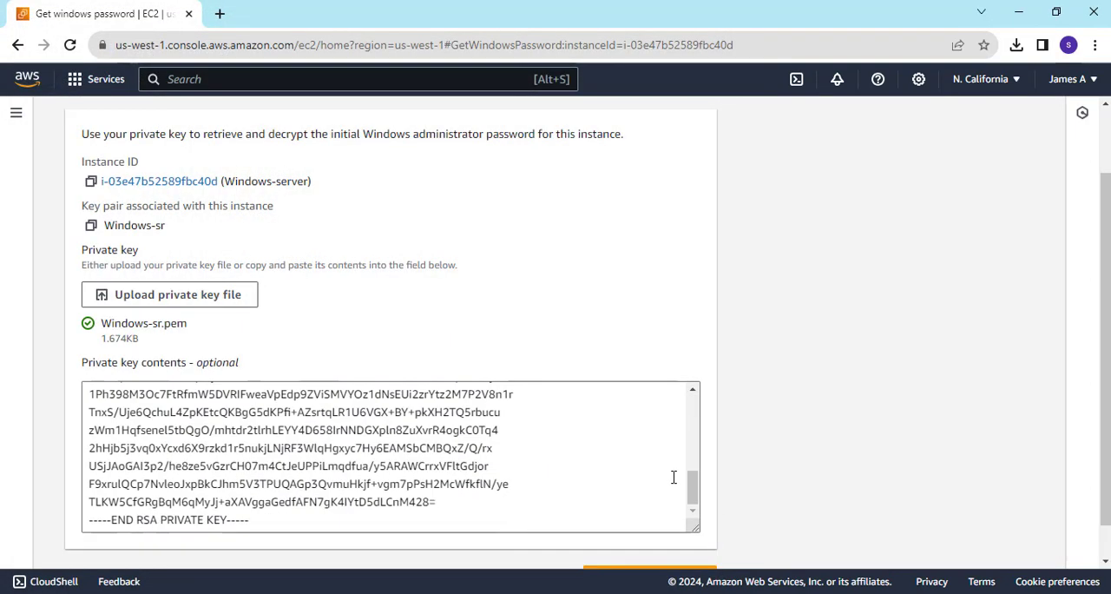
{"action": "scroll", "coordinate": [1054, 362], "scroll_direction": "down", "scroll_amount": 1}
{"action": "left_click", "coordinate": [671, 543]}
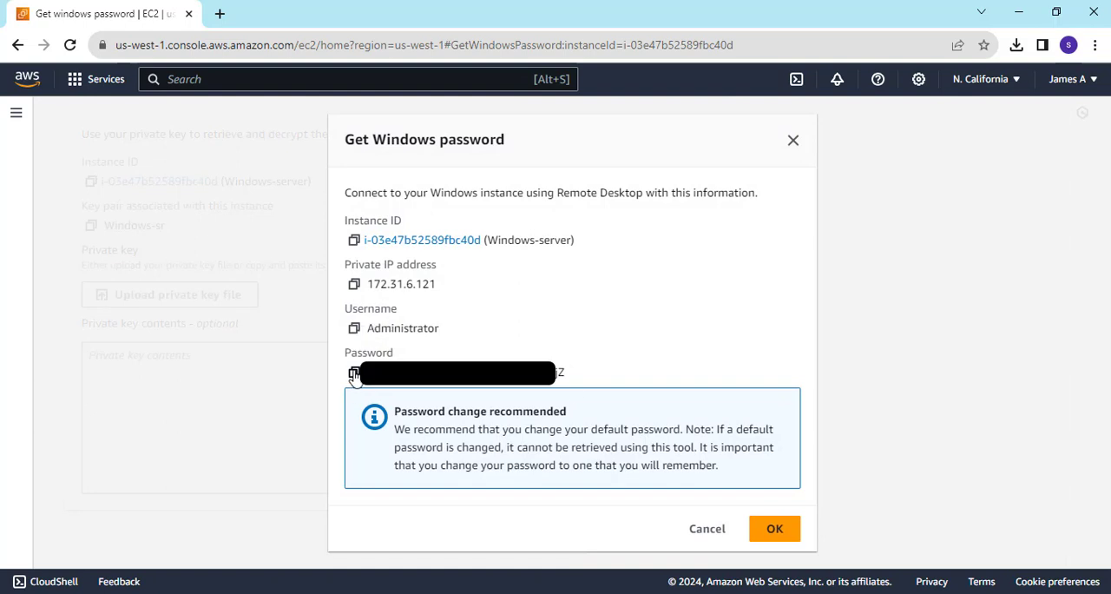
Copy the decrypted administrator password, close the password dialog and paste it after "pass:" in the Notepad document.
{"action": "left_click", "coordinate": [354, 373]}
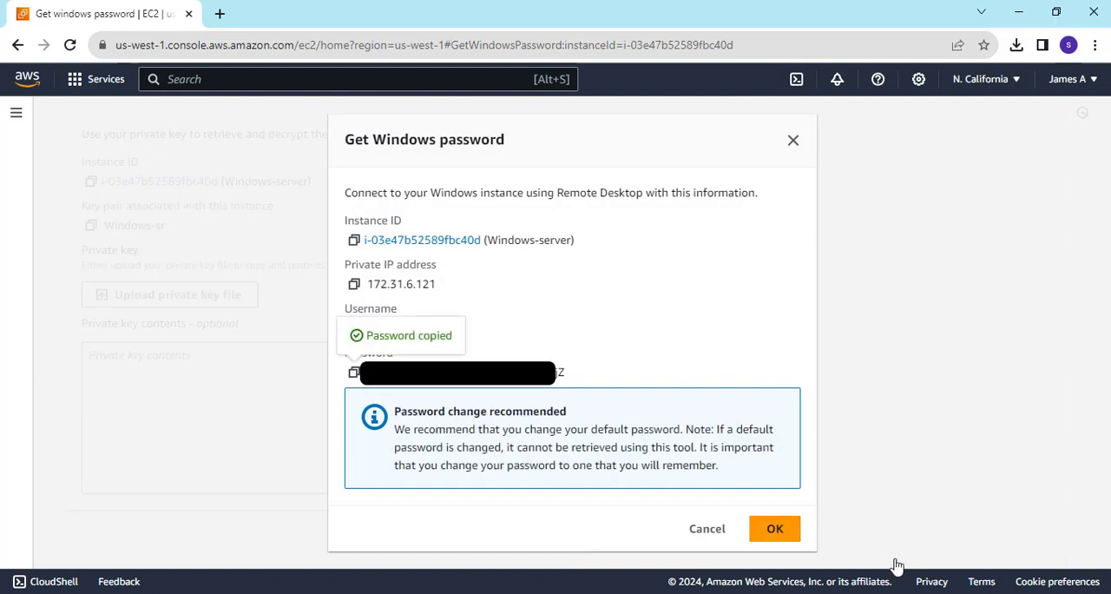
{"action": "left_click", "coordinate": [776, 528]}
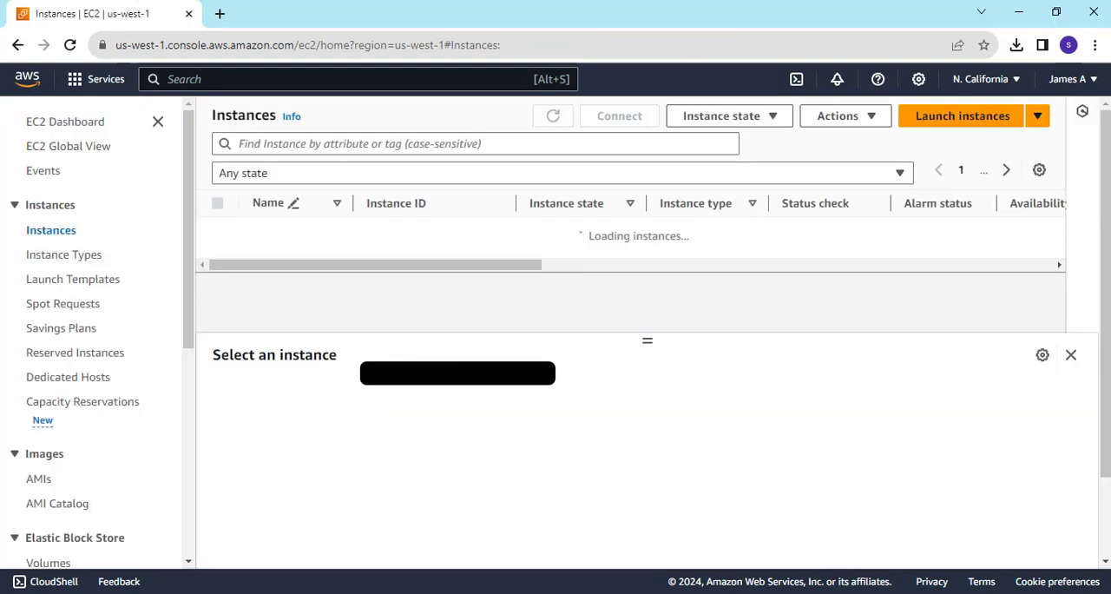
{"action": "left_click", "coordinate": [827, 592]}
{"action": "key", "text": "ctrl+v"}
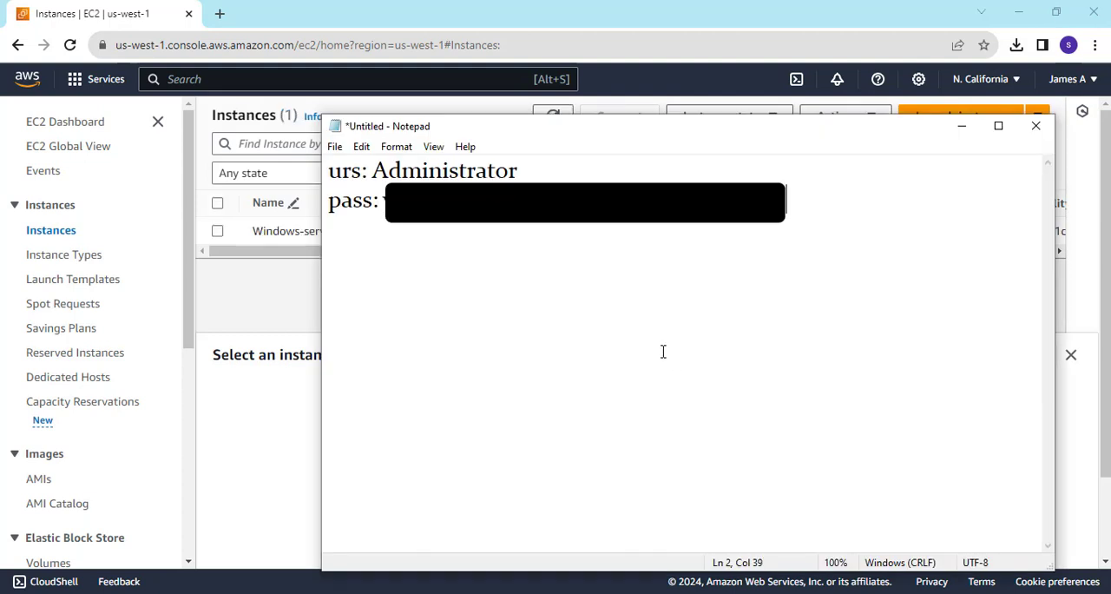
{"action": "left_click", "coordinate": [964, 131]}
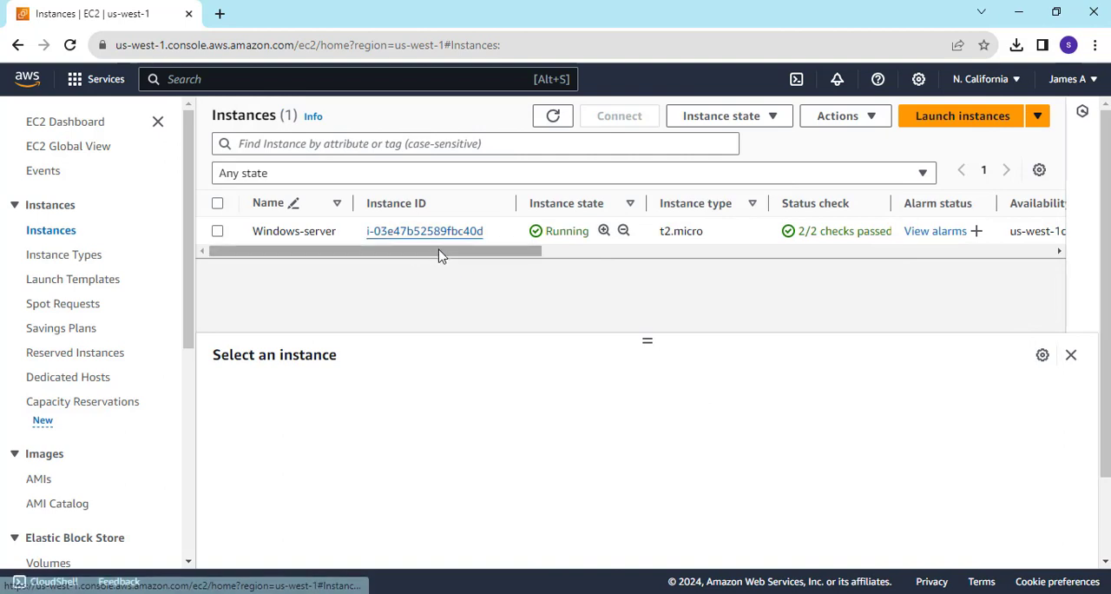
Open the Windows-server instance's details and copy its public IPv4 address.
{"action": "mouse_move", "coordinate": [454, 258]}
{"action": "left_mouse_down"}
{"action": "mouse_move", "coordinate": [491, 258]}
{"action": "mouse_move", "coordinate": [446, 256]}
{"action": "left_mouse_up"}
{"action": "left_click", "coordinate": [425, 235]}
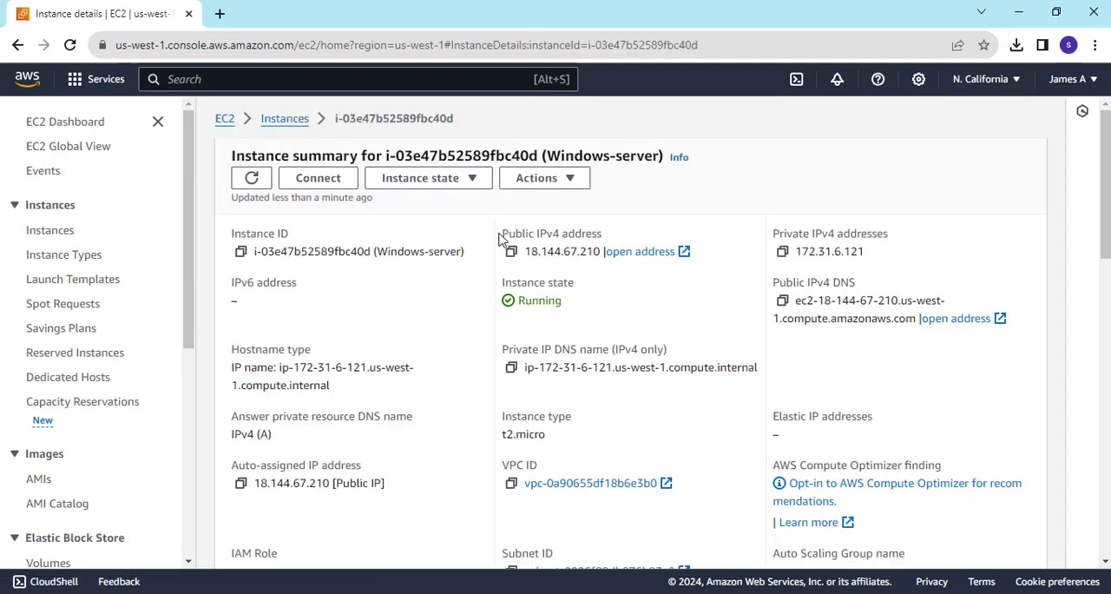
{"action": "left_click_drag", "start_coordinate": [500, 234], "coordinate": [610, 236]}
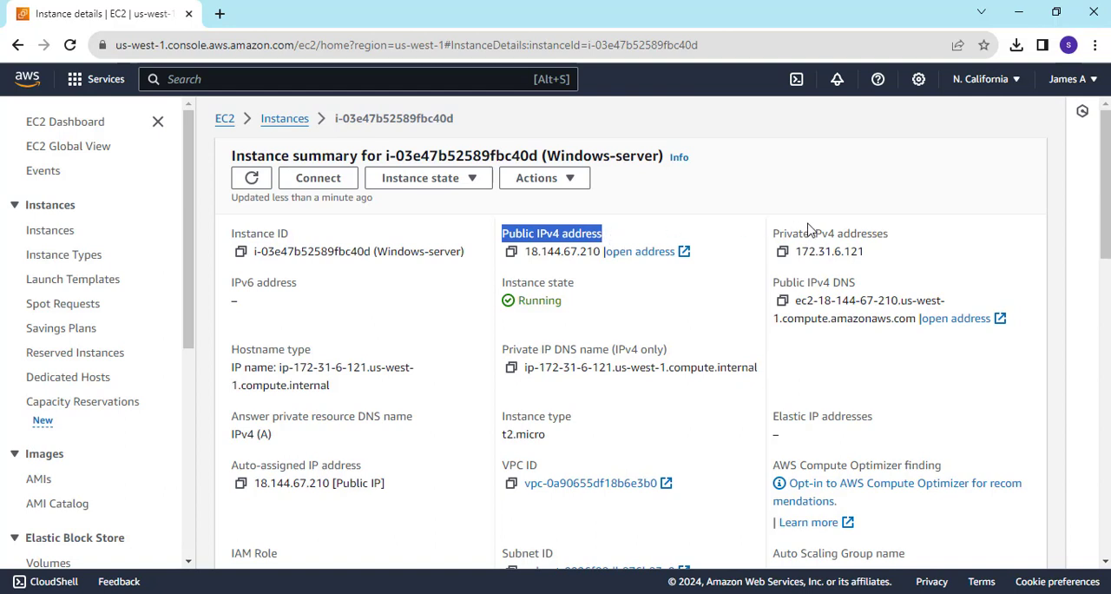
{"action": "left_click", "coordinate": [511, 251]}
Add the line "ip: 18.144.67.210" above the username in the Notepad document and minimise Notepad.
{"action": "key", "text": "alt+Tab"}
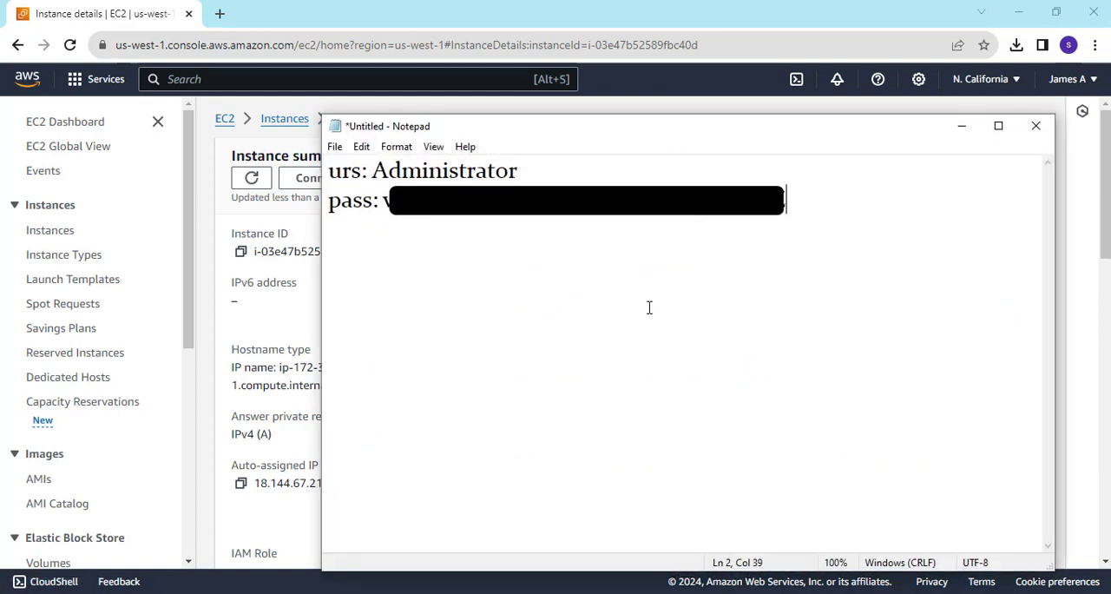
{"action": "left_click", "coordinate": [328, 176]}
{"action": "key", "text": "Return"}
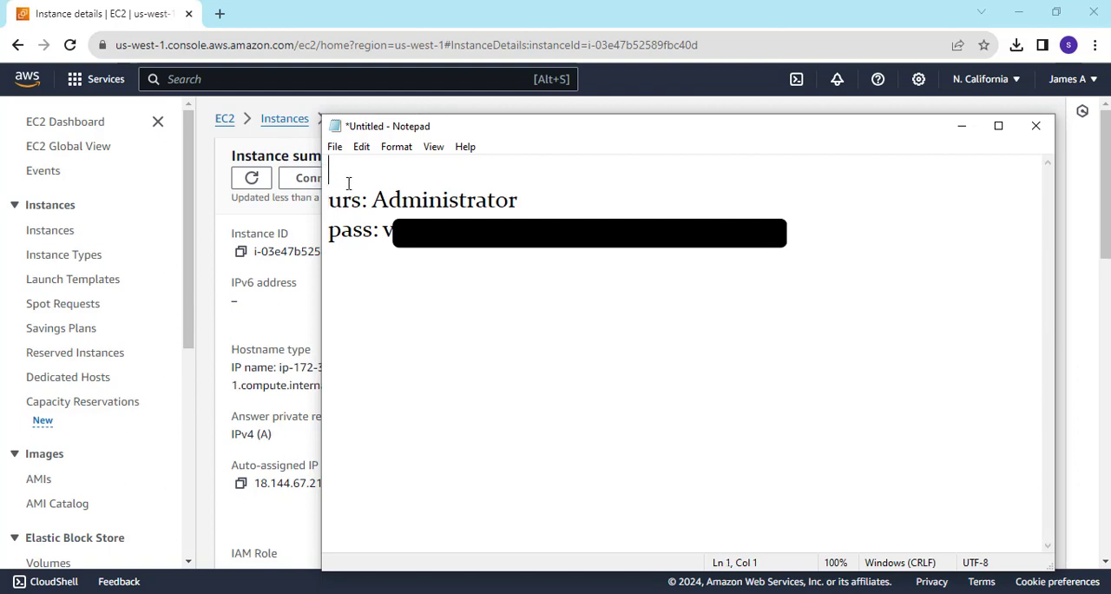
{"action": "type", "text": "ip:"}
{"action": "key", "text": "ctrl+v"}
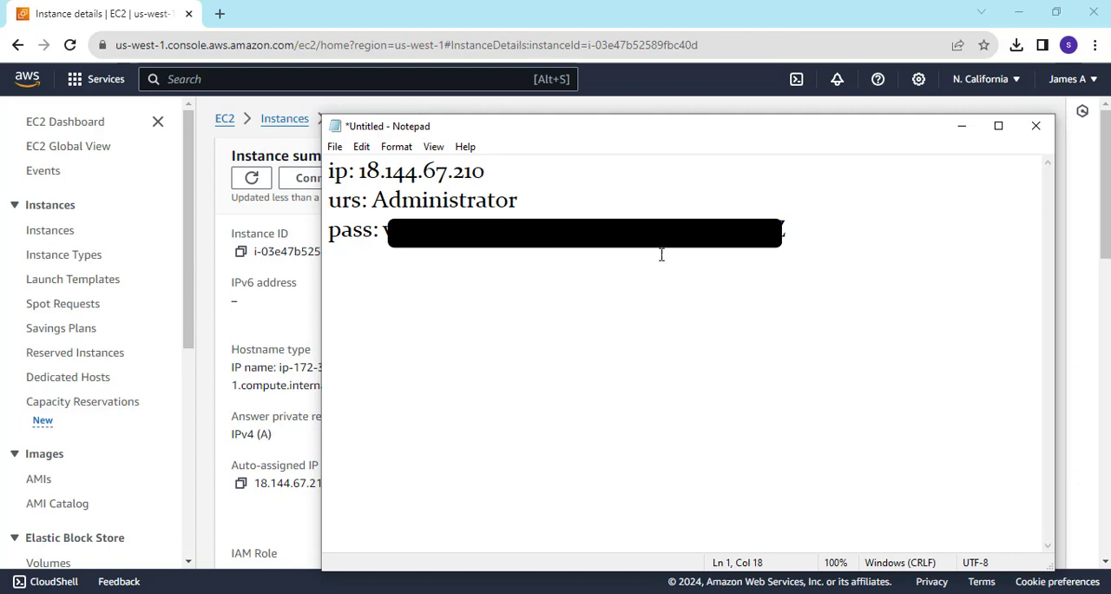
{"action": "left_click", "coordinate": [961, 130]}
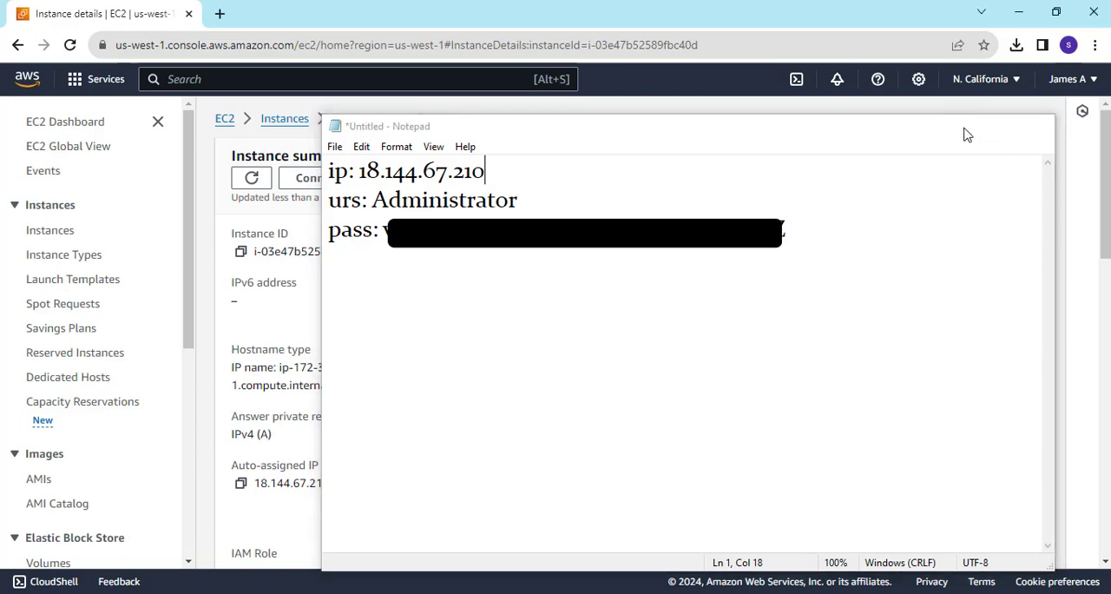
Close the remote desktop session that is already open and confirm the disconnection.
{"action": "scroll", "coordinate": [783, 186], "scroll_direction": "down", "scroll_amount": 1}
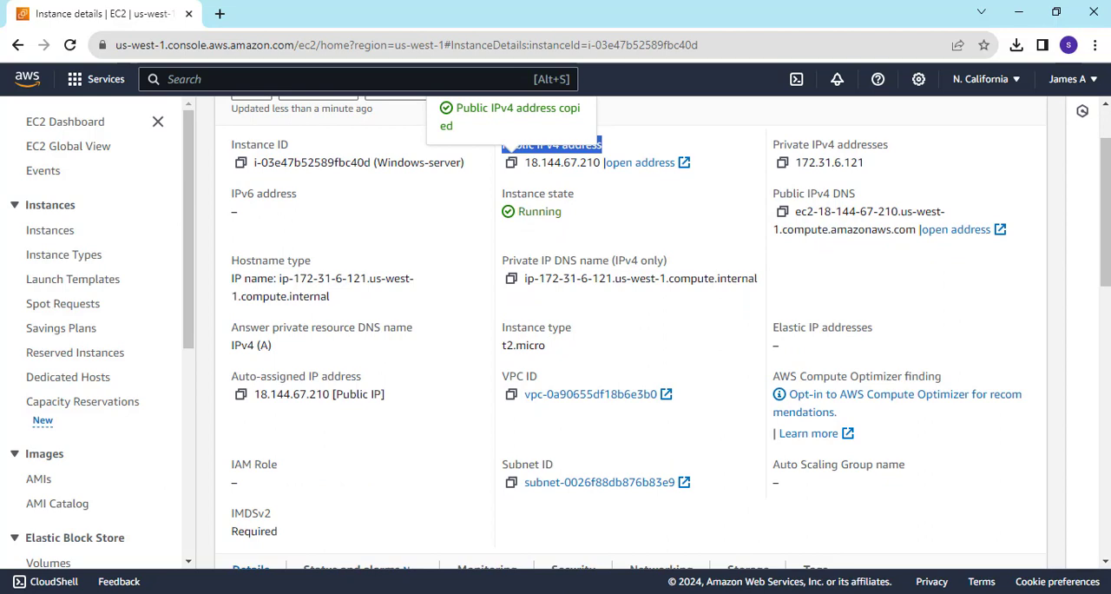
{"action": "mouse_move", "coordinate": [741, 591]}
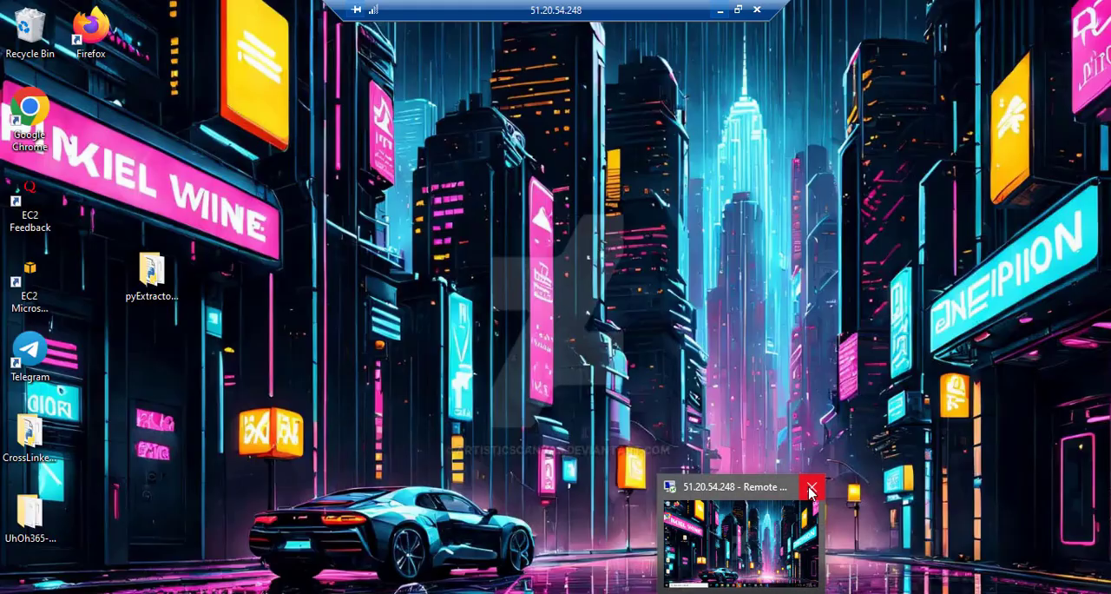
{"action": "left_click", "coordinate": [811, 487]}
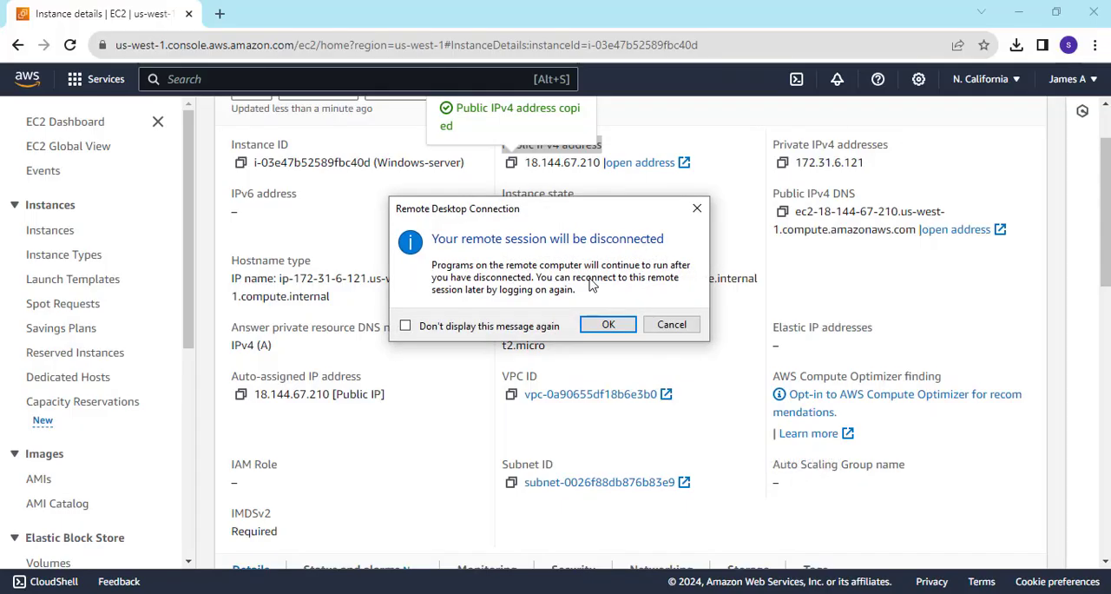
{"action": "left_click", "coordinate": [607, 325]}
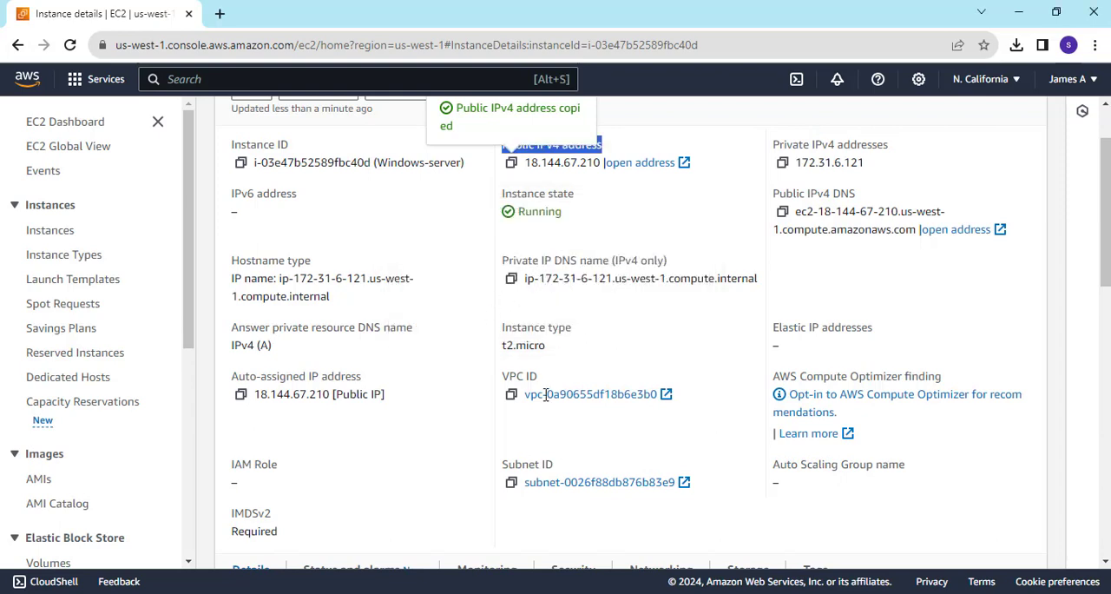
Search Windows for "rd" and launch Remote Desktop Connection.
{"action": "left_click", "coordinate": [230, 592]}
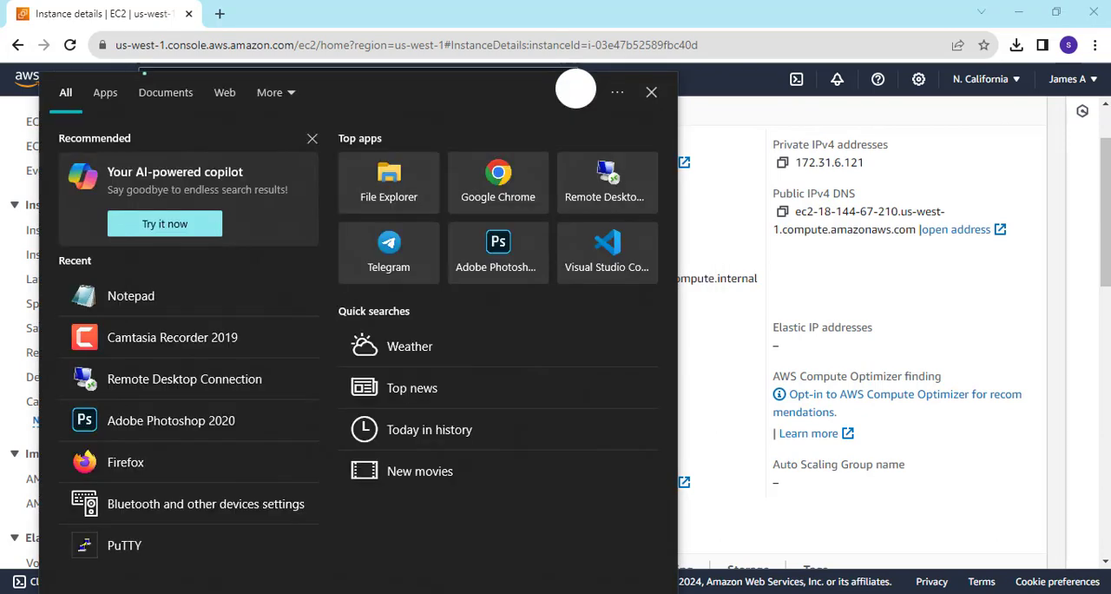
{"action": "type", "text": "r"}
{"action": "key", "text": "BackSpace"}
{"action": "type", "text": "rd"}
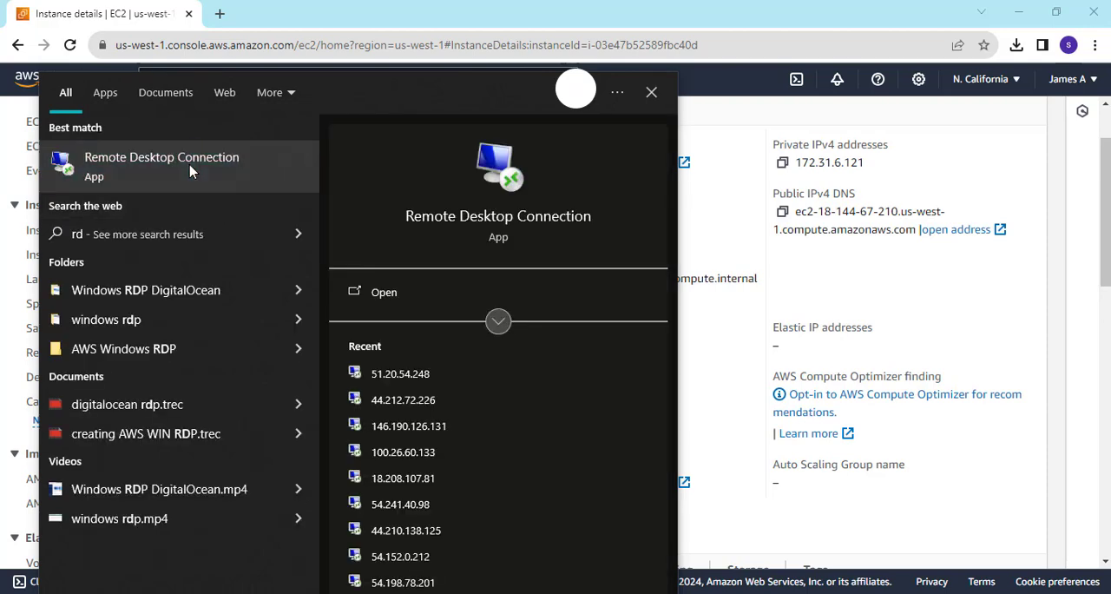
{"action": "left_click", "coordinate": [190, 165]}
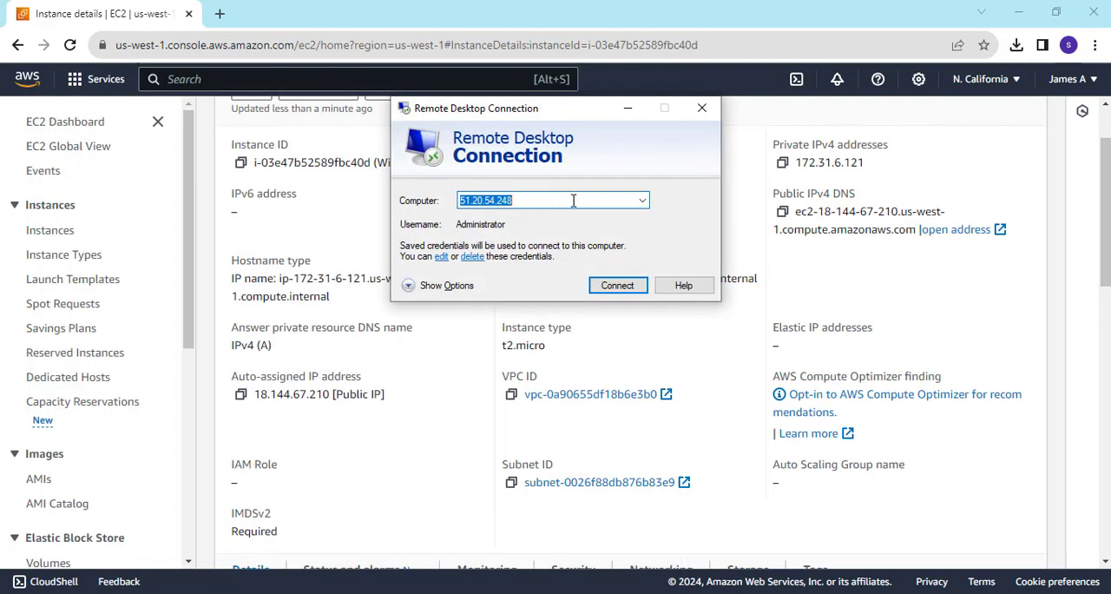
Set the remote computer to 18.144.67.210, copied from the Notepad document, and start the connection.
{"action": "key", "text": "BackSpace"}
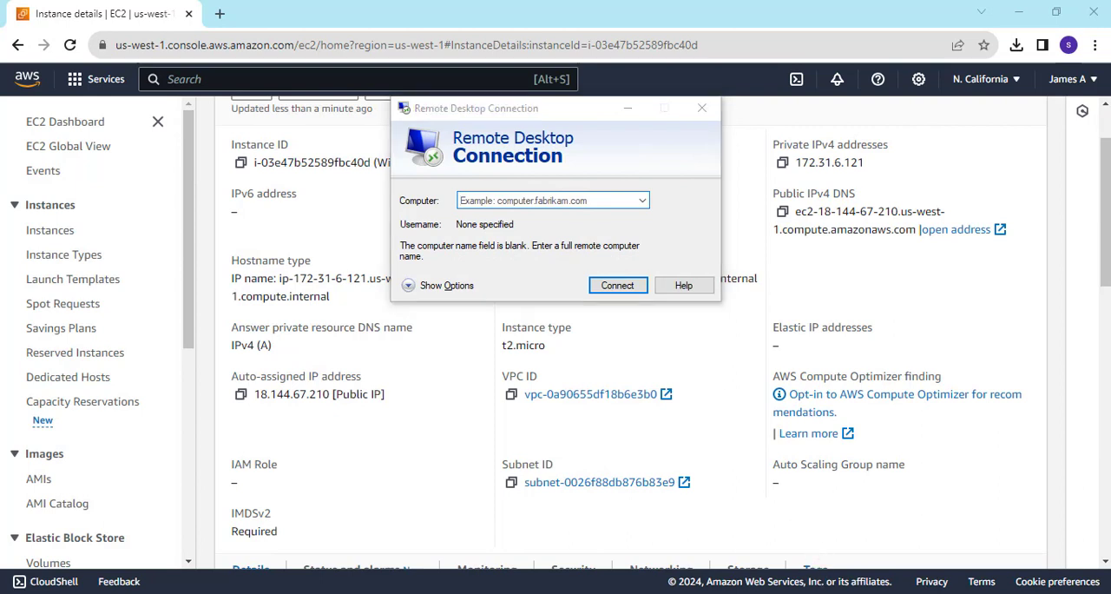
{"action": "key", "text": "alt+Tab"}
{"action": "left_click_drag", "start_coordinate": [488, 171], "coordinate": [357, 173]}
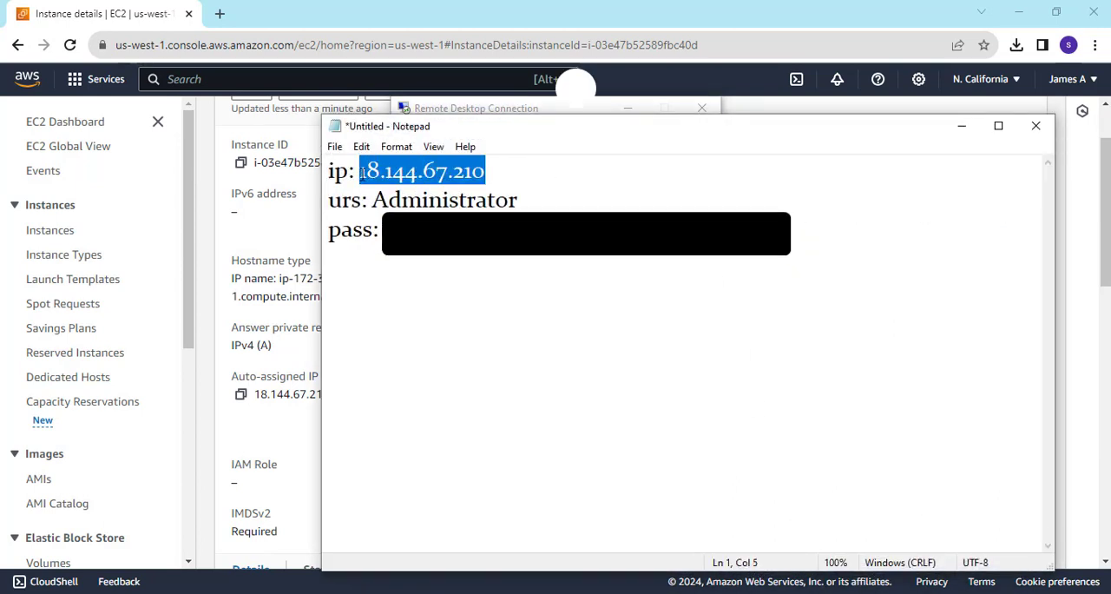
{"action": "left_click", "coordinate": [961, 126]}
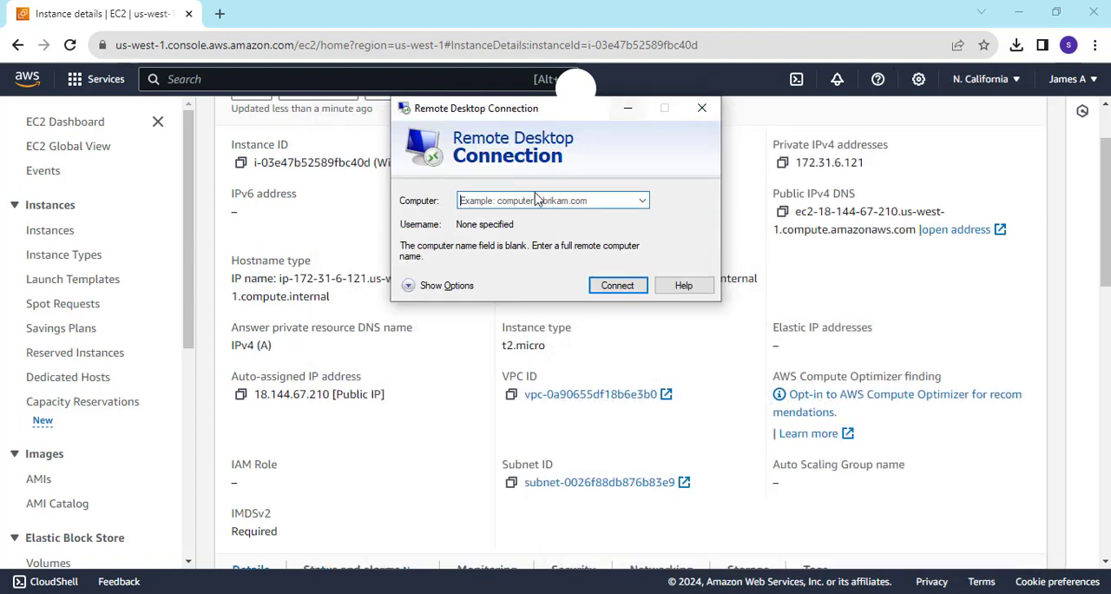
{"action": "left_click", "coordinate": [533, 196]}
{"action": "key", "text": "ctrl+v"}
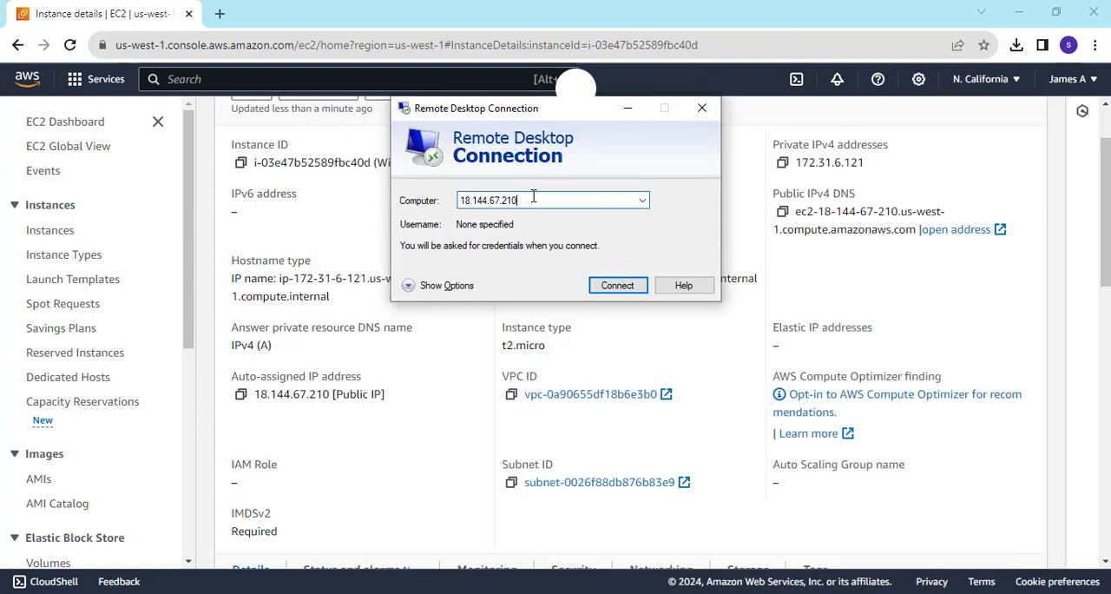
{"action": "left_click", "coordinate": [603, 284]}
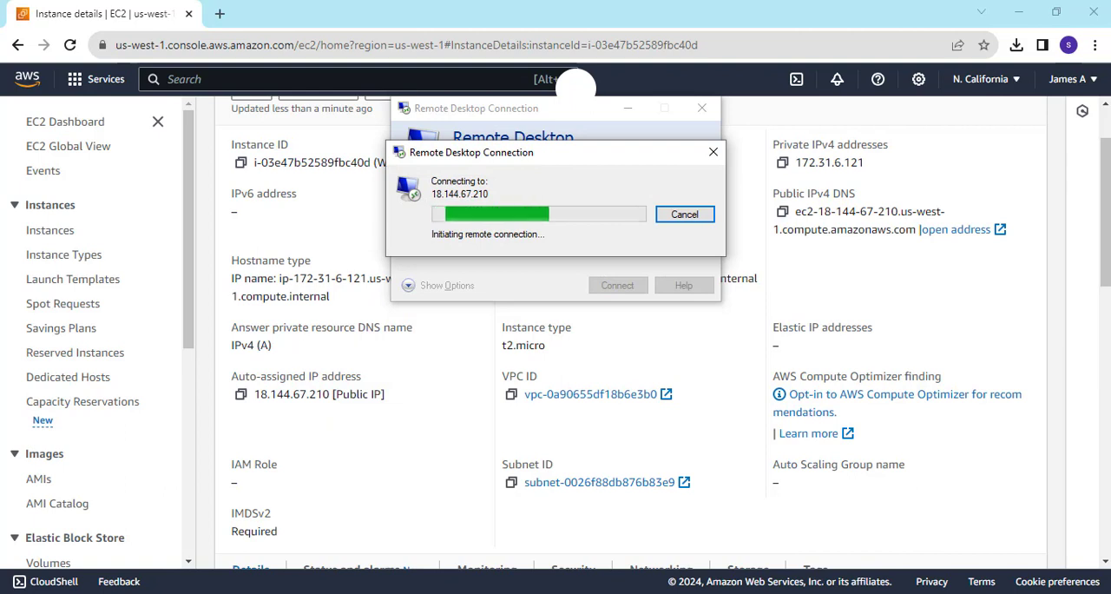
Copy the administrator password from the Notepad document, minimise Notepad and paste it as the password in the Windows Security credentials prompt.
{"action": "left_click", "coordinate": [794, 593]}
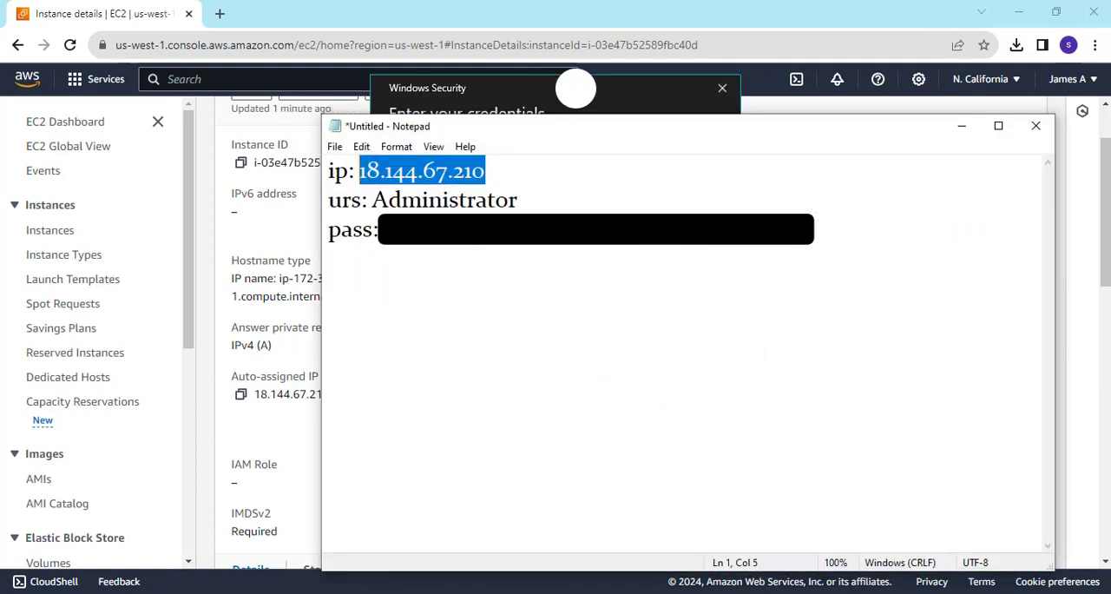
{"action": "left_click_drag", "start_coordinate": [804, 231], "coordinate": [388, 246]}
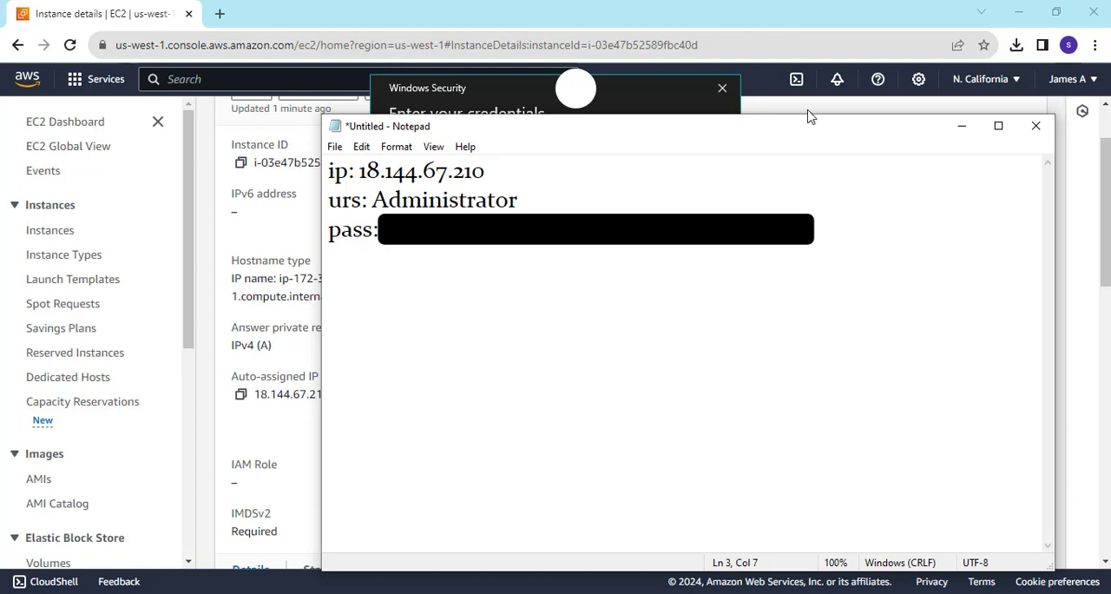
{"action": "left_click", "coordinate": [964, 131]}
{"action": "left_click", "coordinate": [498, 219]}
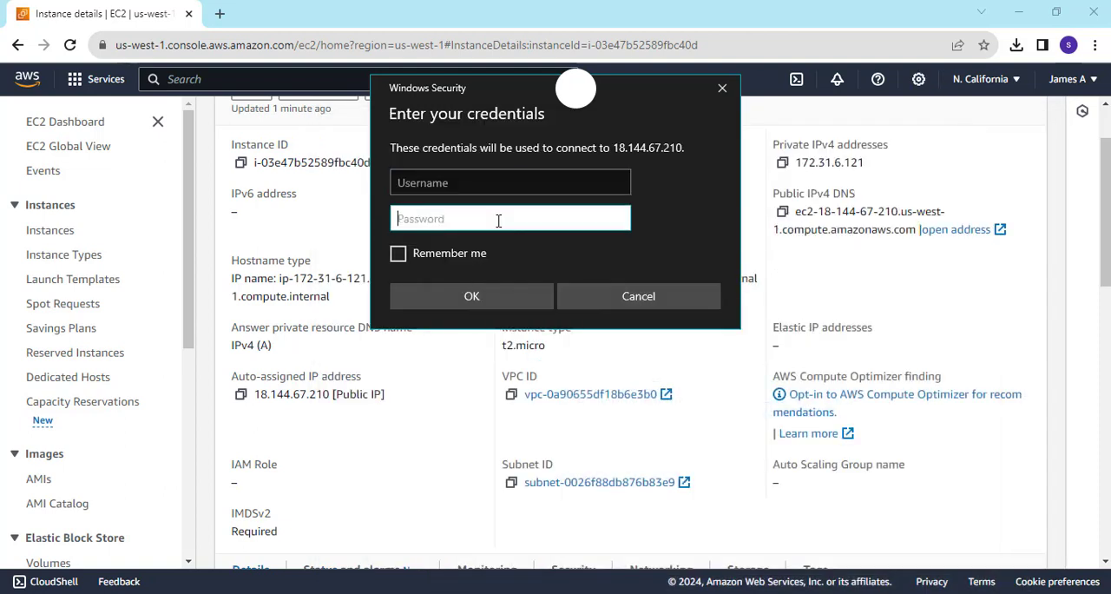
{"action": "key", "text": "ctrl+v"}
Set the username in the credentials prompt to Administrator, copied from the Notepad document.
{"action": "left_click", "coordinate": [420, 184]}
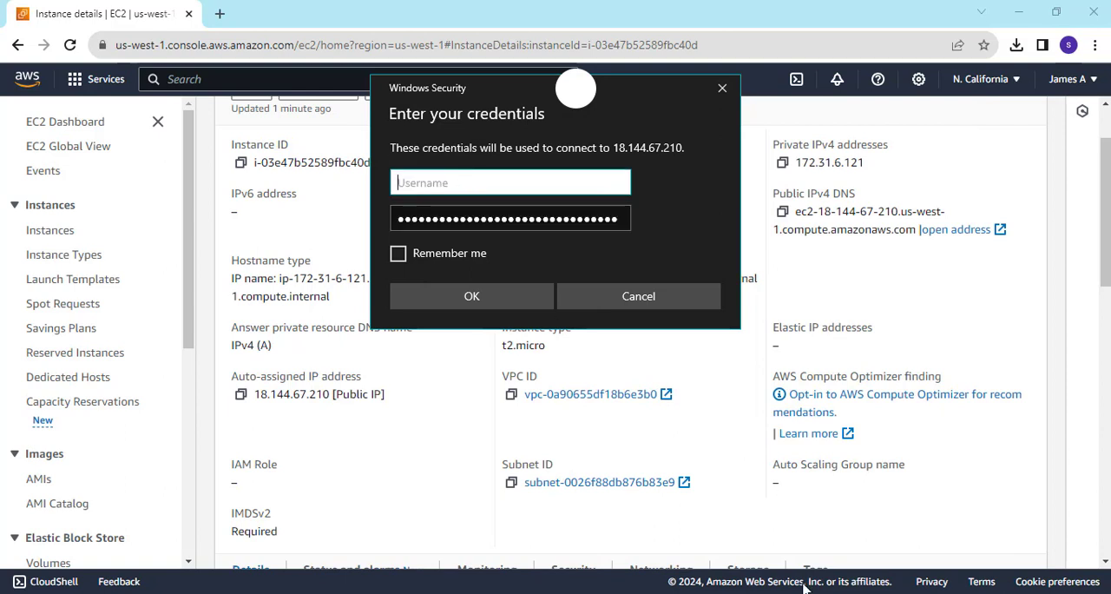
{"action": "key", "text": "alt+Tab"}
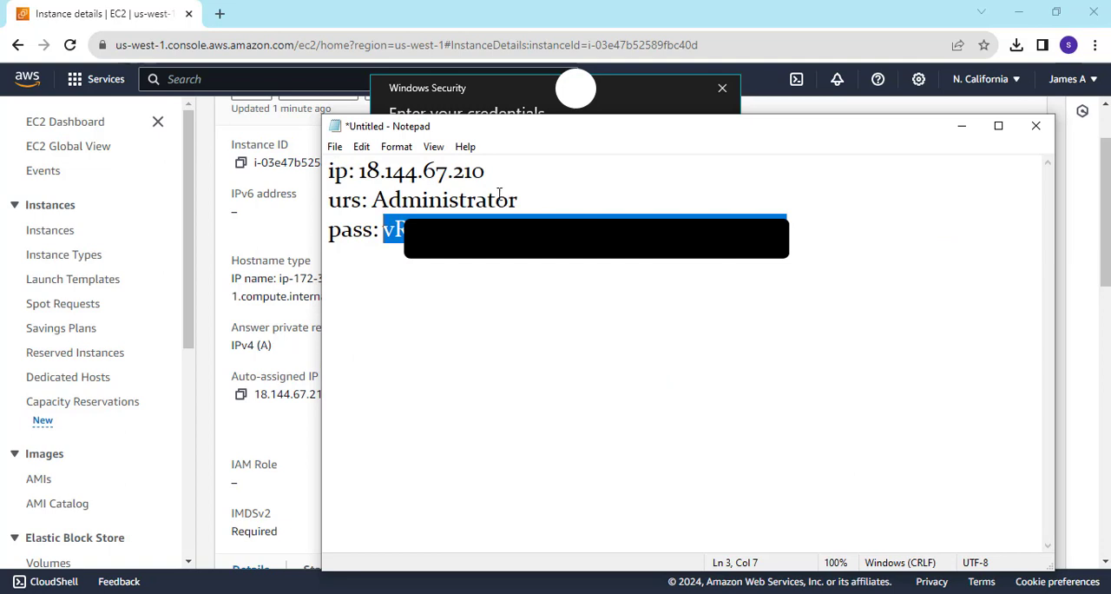
{"action": "left_click_drag", "start_coordinate": [520, 200], "coordinate": [375, 199]}
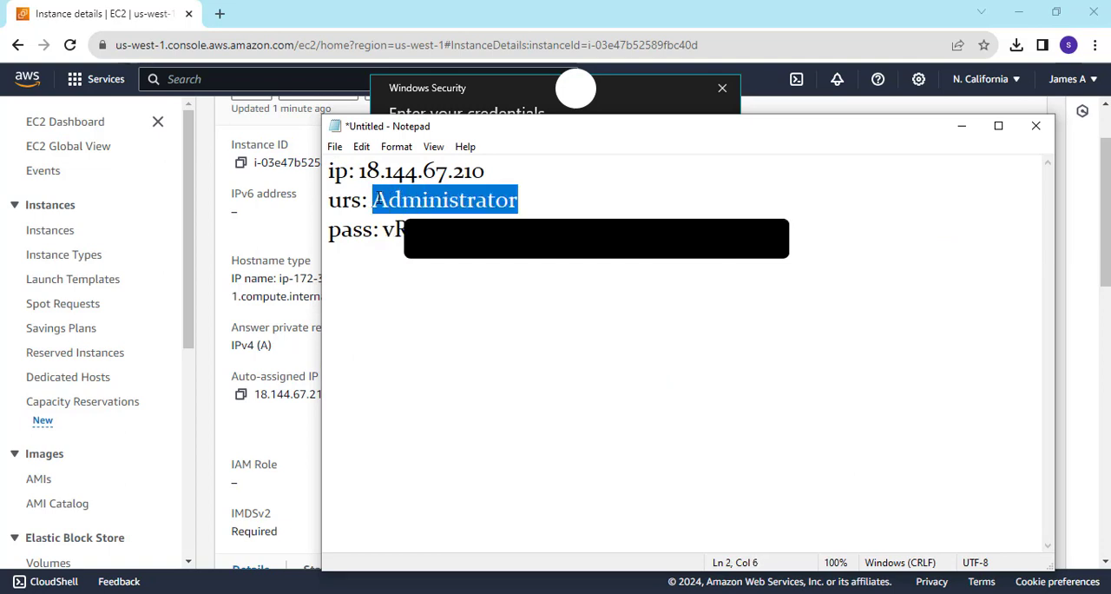
{"action": "left_click", "coordinate": [438, 84]}
{"action": "key", "text": "ctrl+v"}
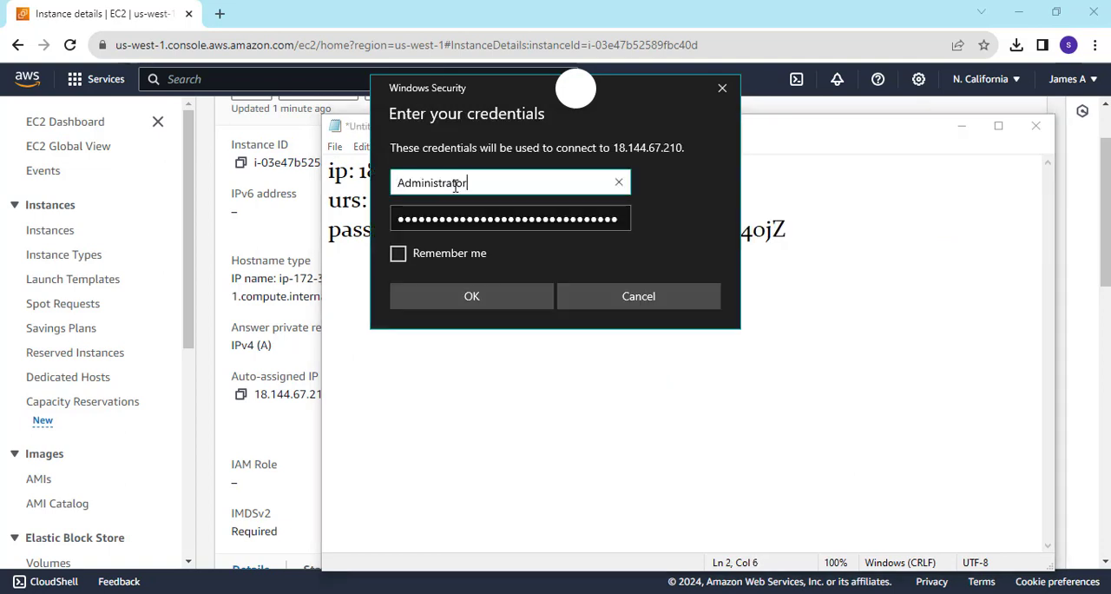
Enable Remember me, submit the credentials and confirm the connection to the remote computer.
{"action": "left_click", "coordinate": [397, 252]}
{"action": "left_click", "coordinate": [481, 296]}
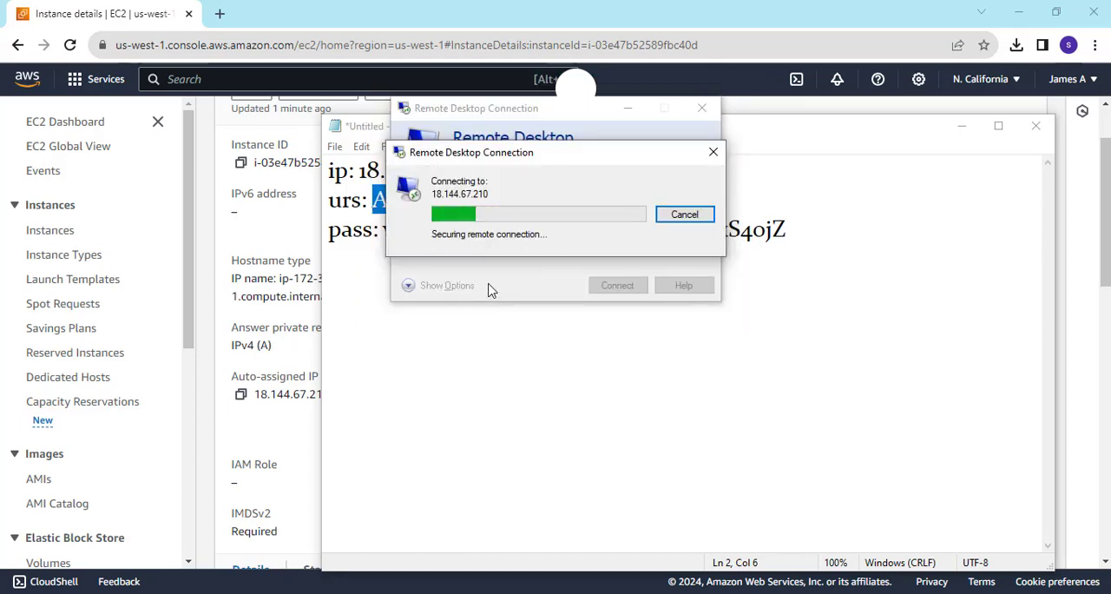
{"action": "left_click", "coordinate": [606, 342]}
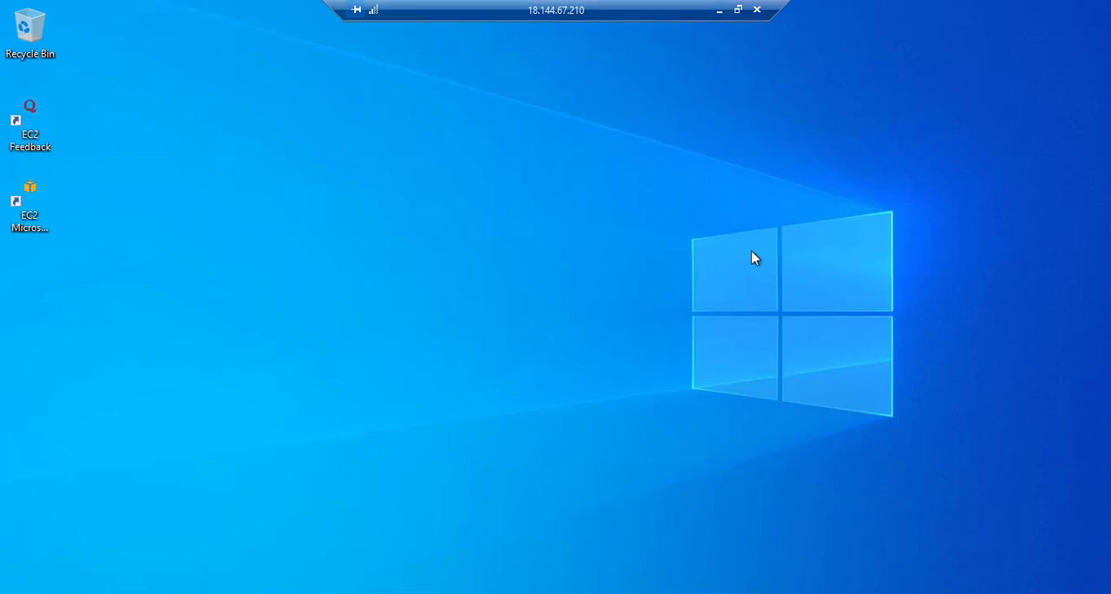
{"action": "right_click", "coordinate": [721, 247]}
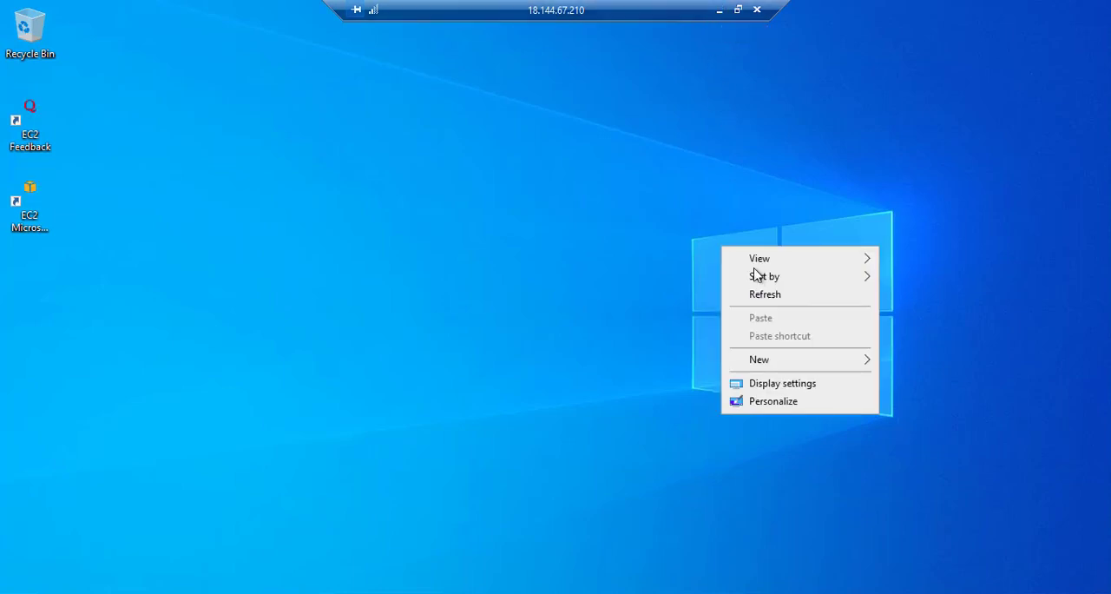
{"action": "left_click", "coordinate": [671, 306]}
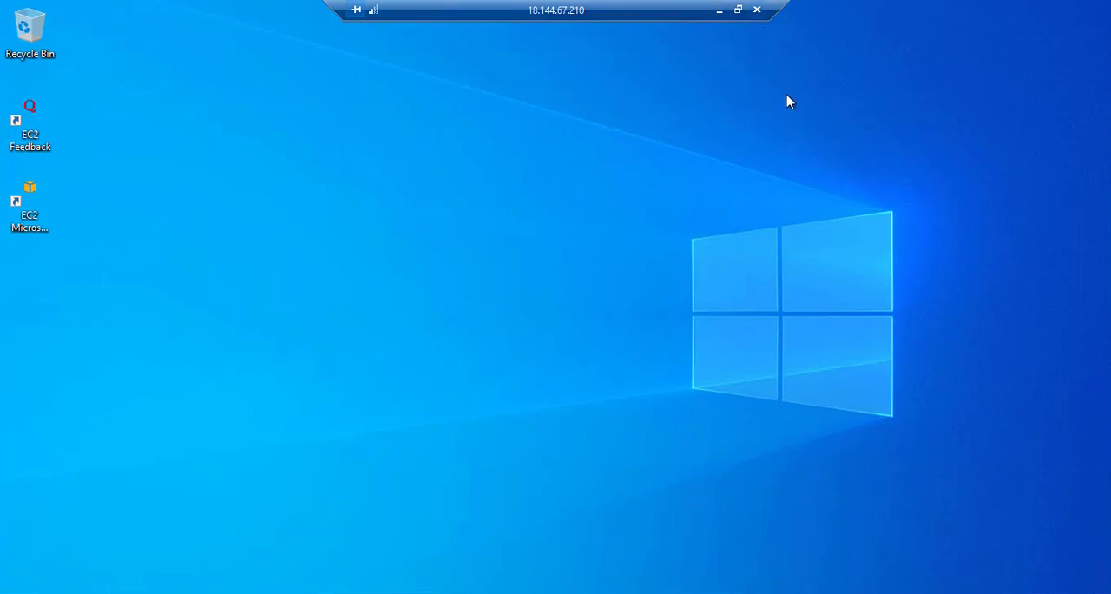
{"action": "left_click", "coordinate": [715, 318]}
Close the remote desktop session to 18.144.67.210, confirm the disconnection and minimise Notepad.
{"action": "left_click", "coordinate": [758, 10]}
{"action": "left_click", "coordinate": [599, 340]}
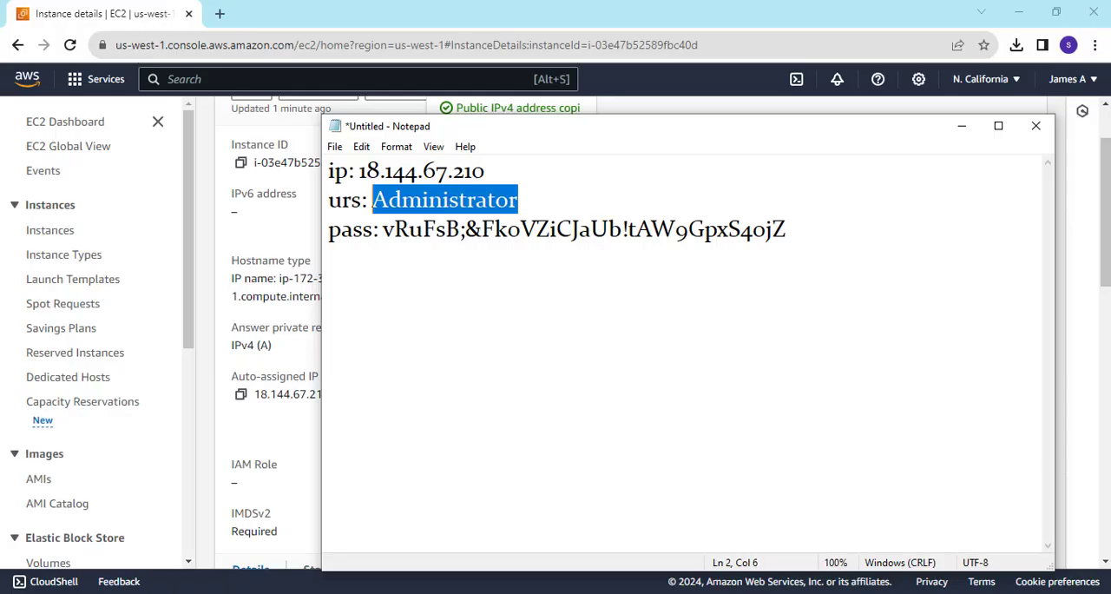
{"action": "left_click", "coordinate": [961, 126]}
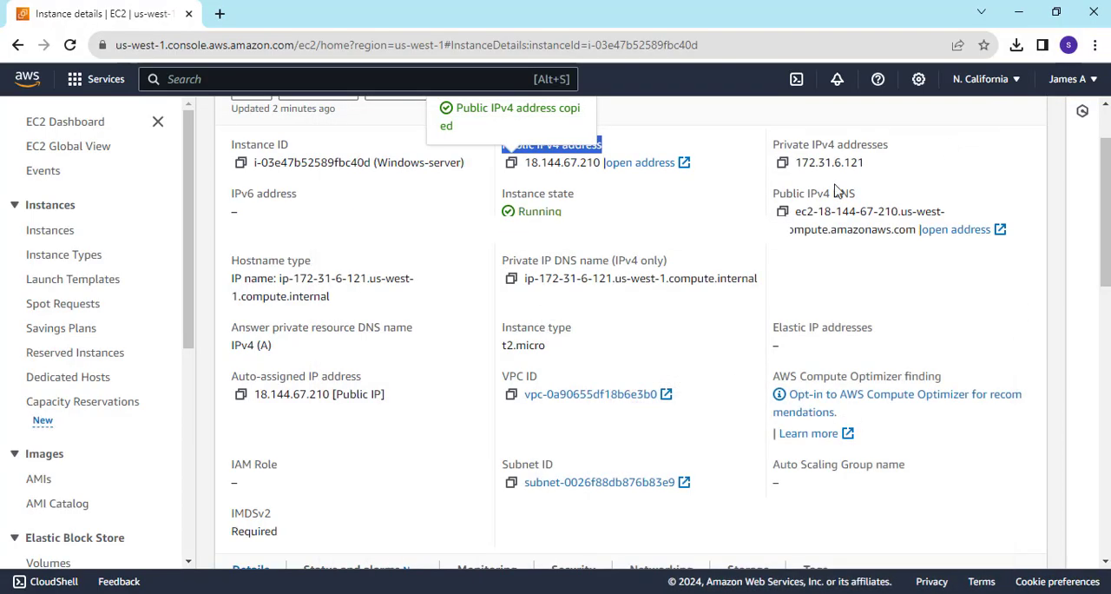
Return to the EC2 instances list and stop the Windows-server instance, confirming the stop.
{"action": "scroll", "coordinate": [697, 214], "scroll_direction": "up", "scroll_amount": 1}
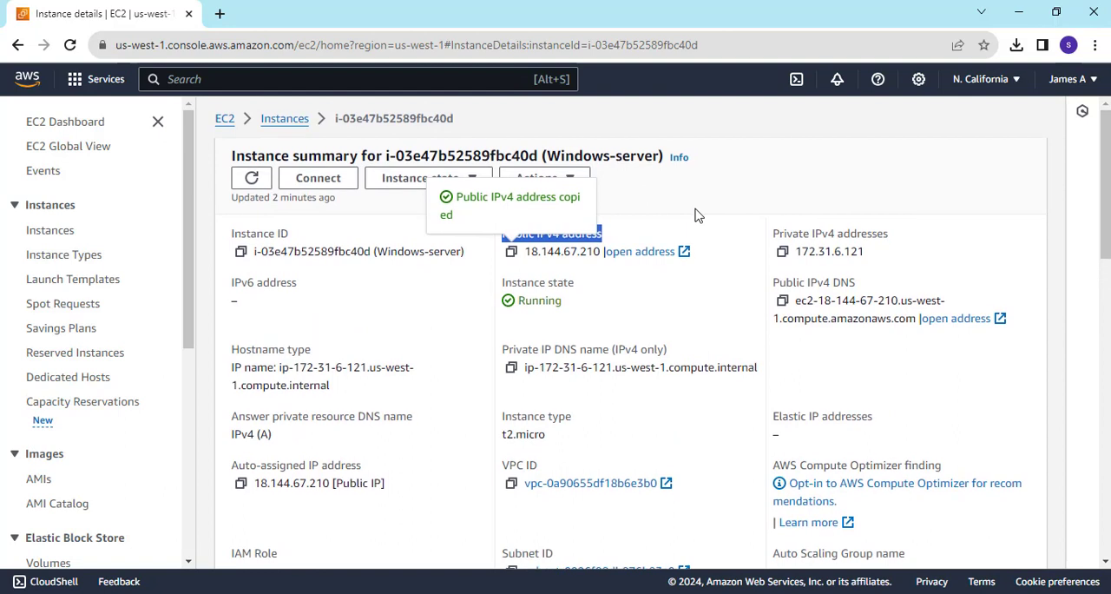
{"action": "left_click", "coordinate": [272, 123]}
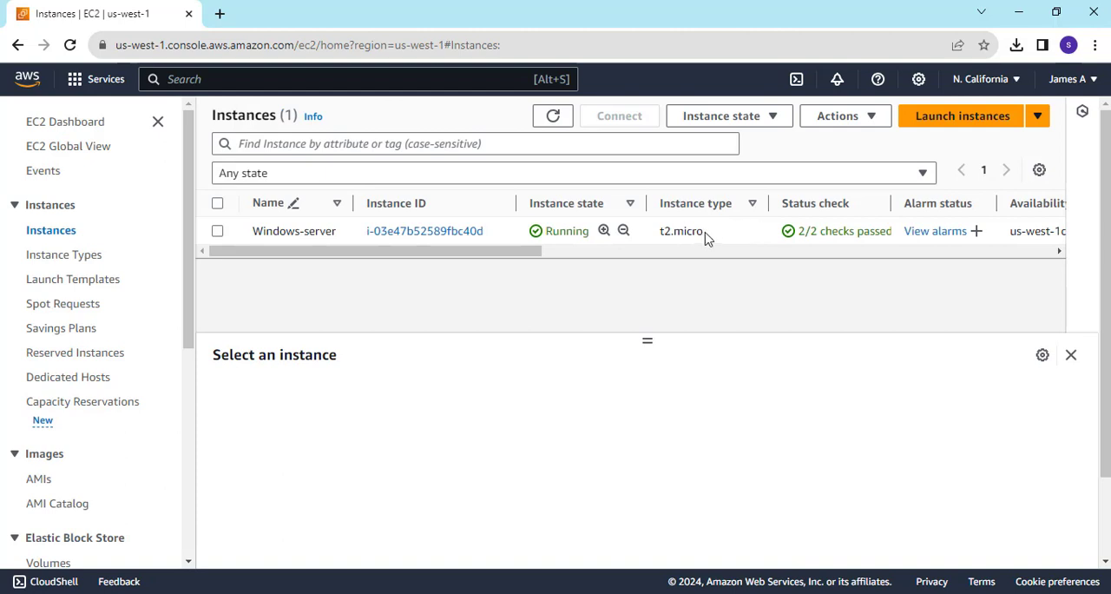
{"action": "right_click", "coordinate": [705, 238]}
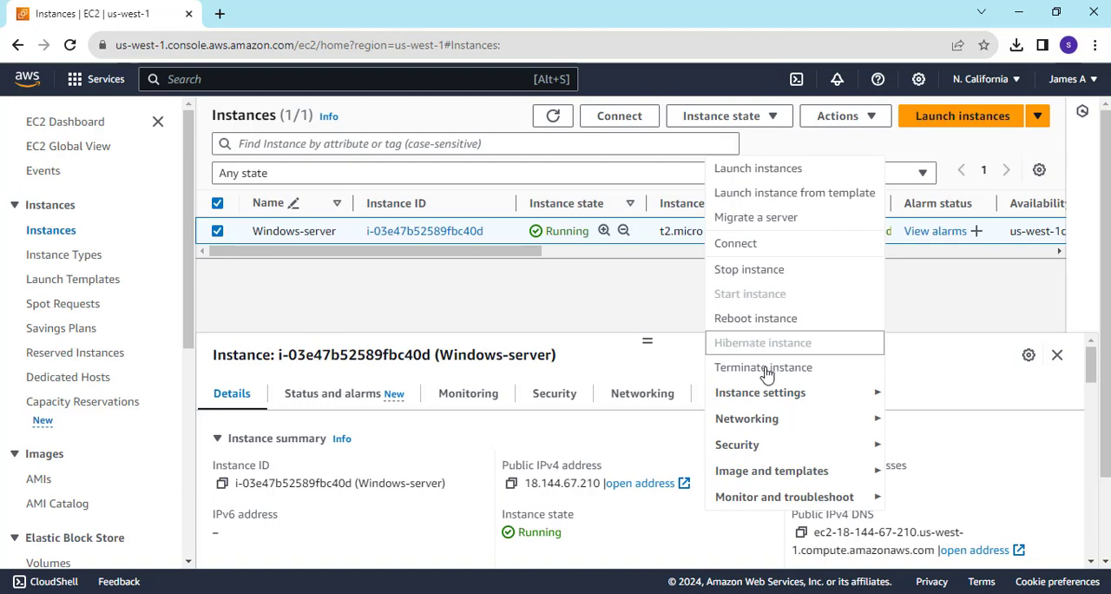
{"action": "left_click", "coordinate": [765, 270]}
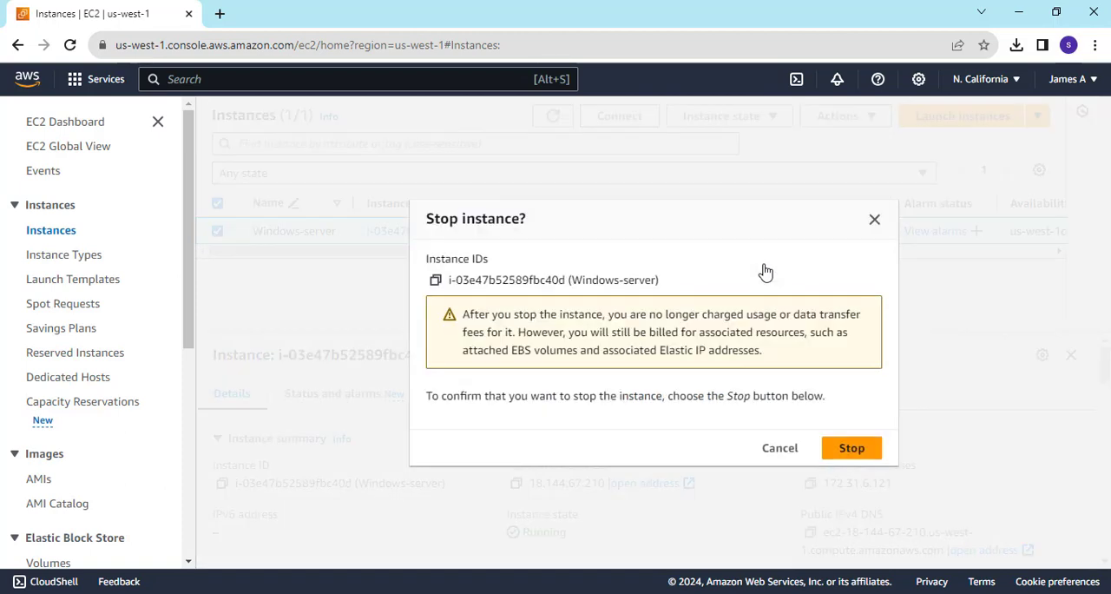
{"action": "left_click", "coordinate": [852, 448]}
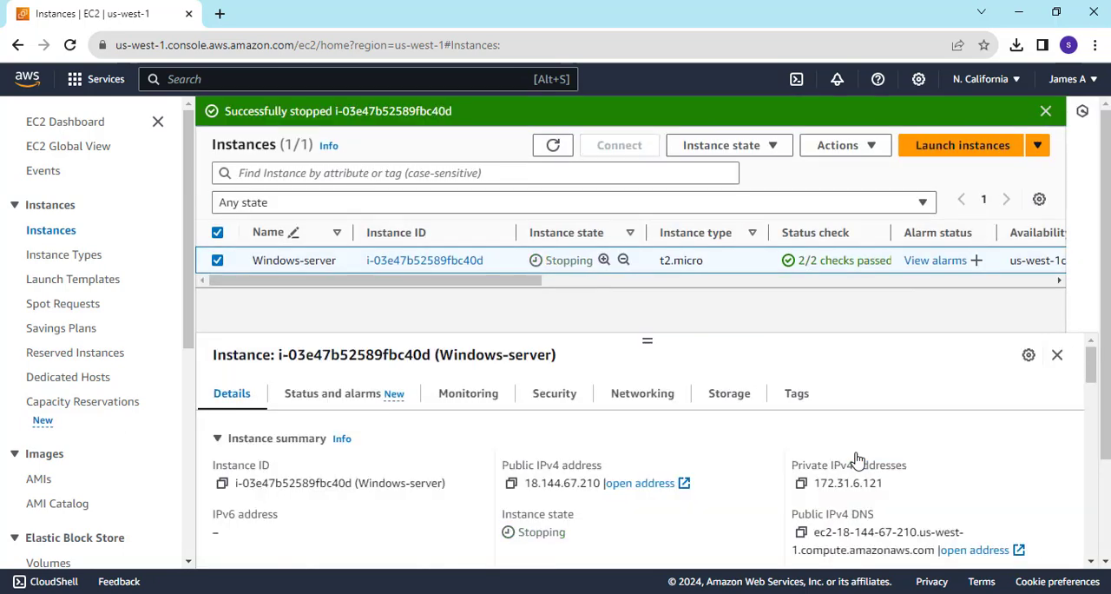
Search the web for "aws instance types" in a new browser tab and open the Amazon EC2 instance types page.
{"action": "left_click", "coordinate": [220, 13]}
{"action": "left_click", "coordinate": [252, 44]}
{"action": "type", "text": "A"}
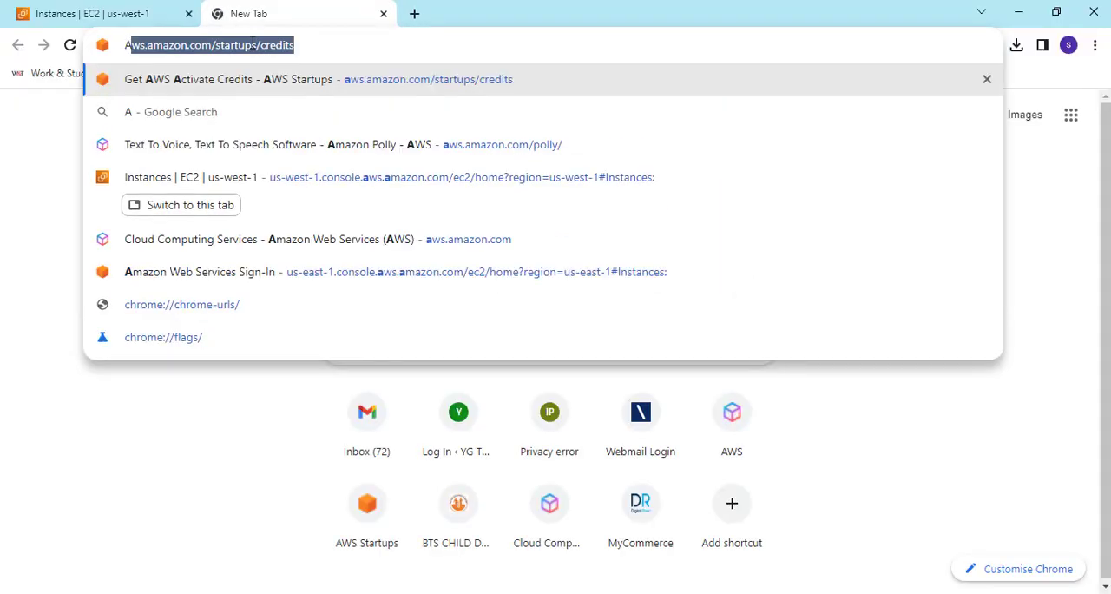
{"action": "type", "text": "WS INS"}
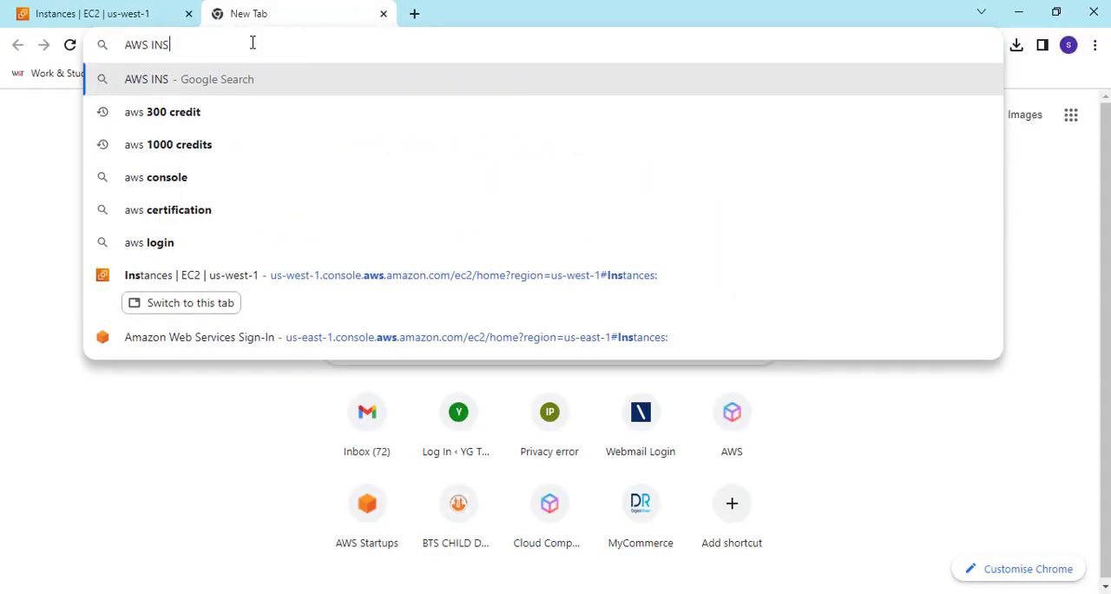
{"action": "type", "text": "TACE TY"}
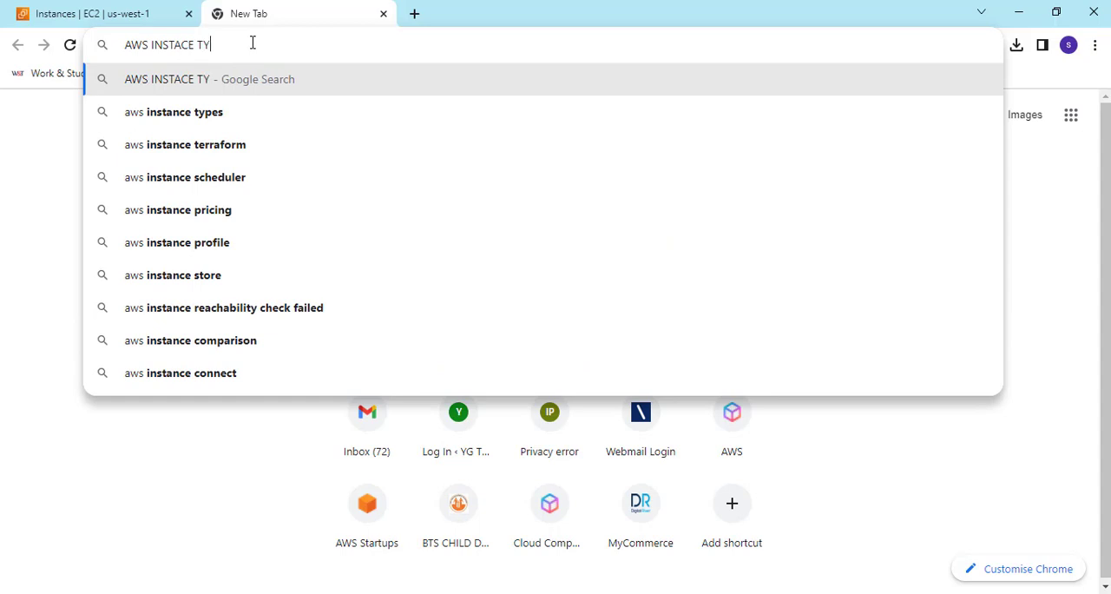
{"action": "left_click", "coordinate": [170, 117]}
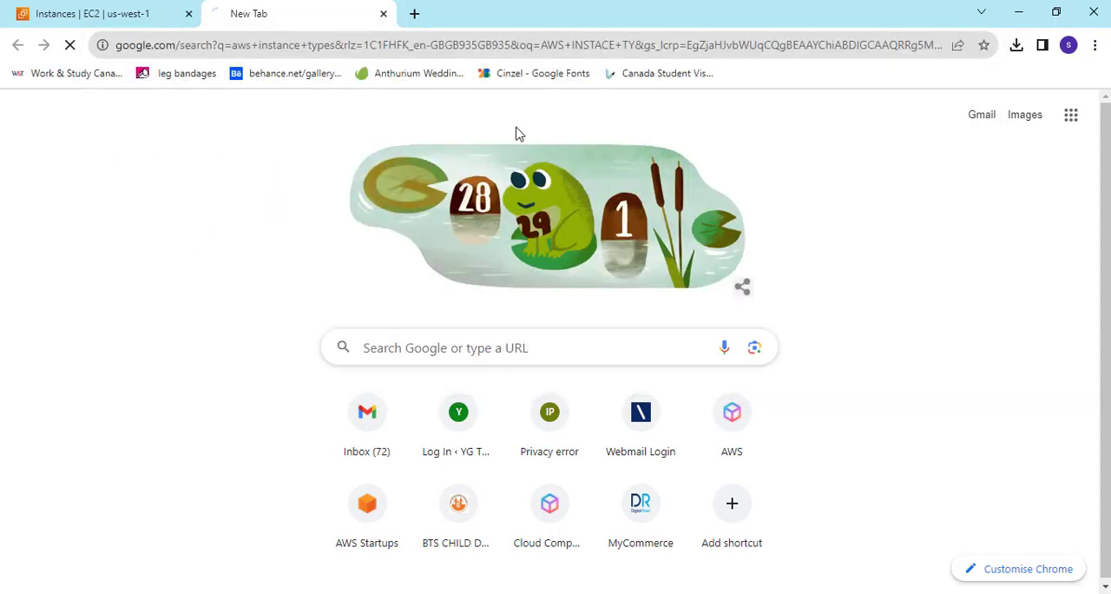
{"action": "left_click", "coordinate": [321, 266]}
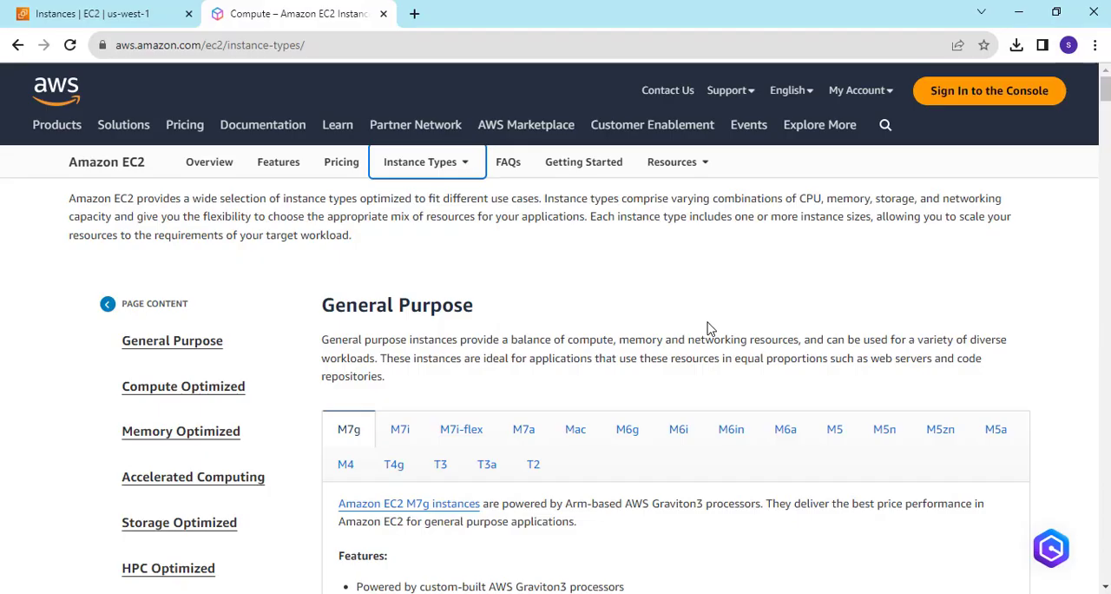
Check the instance's type in the EC2 console and show the T2 specification table under General Purpose on the instance types page.
{"action": "scroll", "coordinate": [640, 331], "scroll_direction": "down", "scroll_amount": 3}
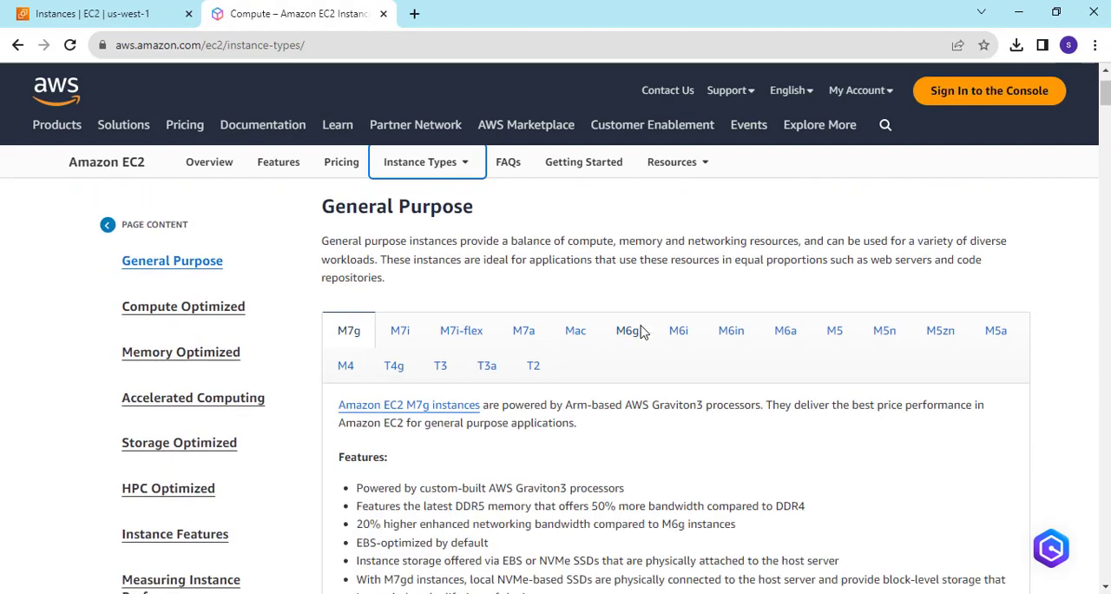
{"action": "left_click", "coordinate": [94, 19]}
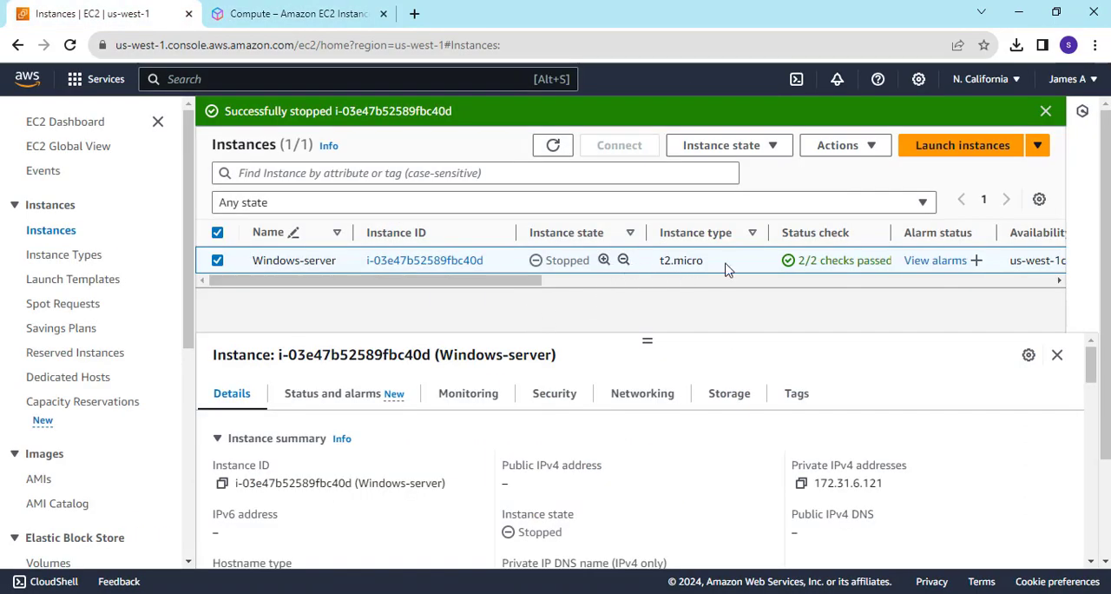
{"action": "left_click", "coordinate": [259, 13]}
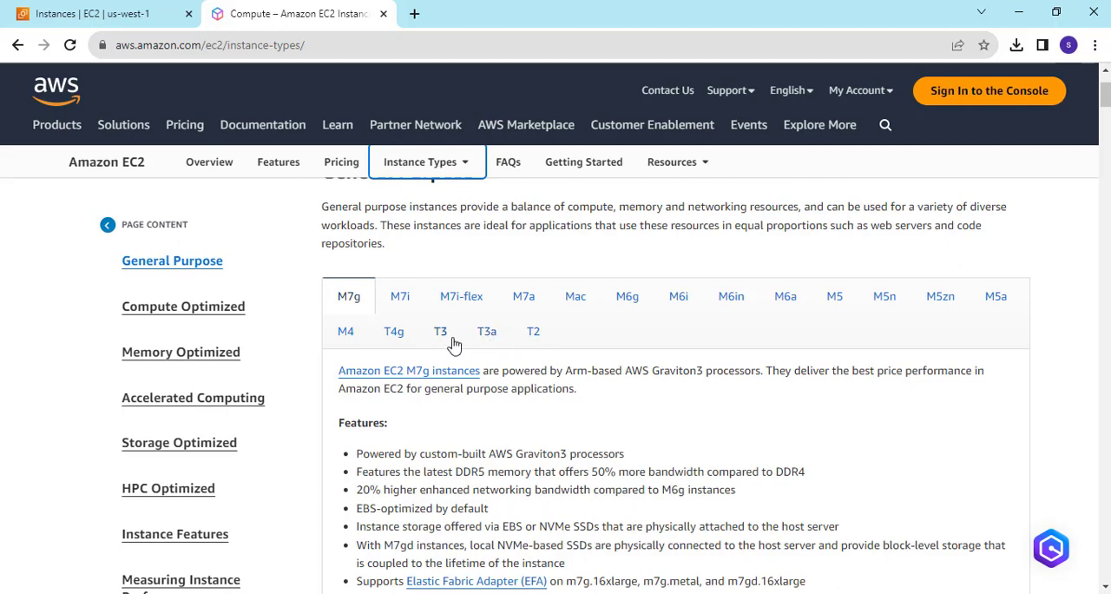
{"action": "left_click", "coordinate": [536, 335]}
{"action": "scroll", "coordinate": [637, 369], "scroll_direction": "down", "scroll_amount": 3}
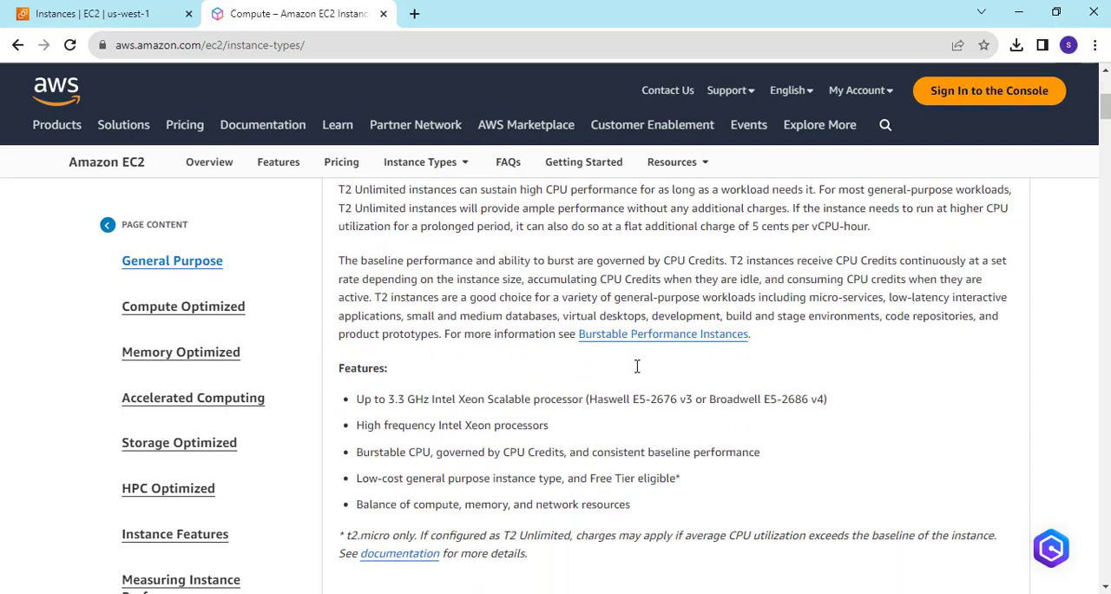
{"action": "scroll", "coordinate": [637, 367], "scroll_direction": "down", "scroll_amount": 4}
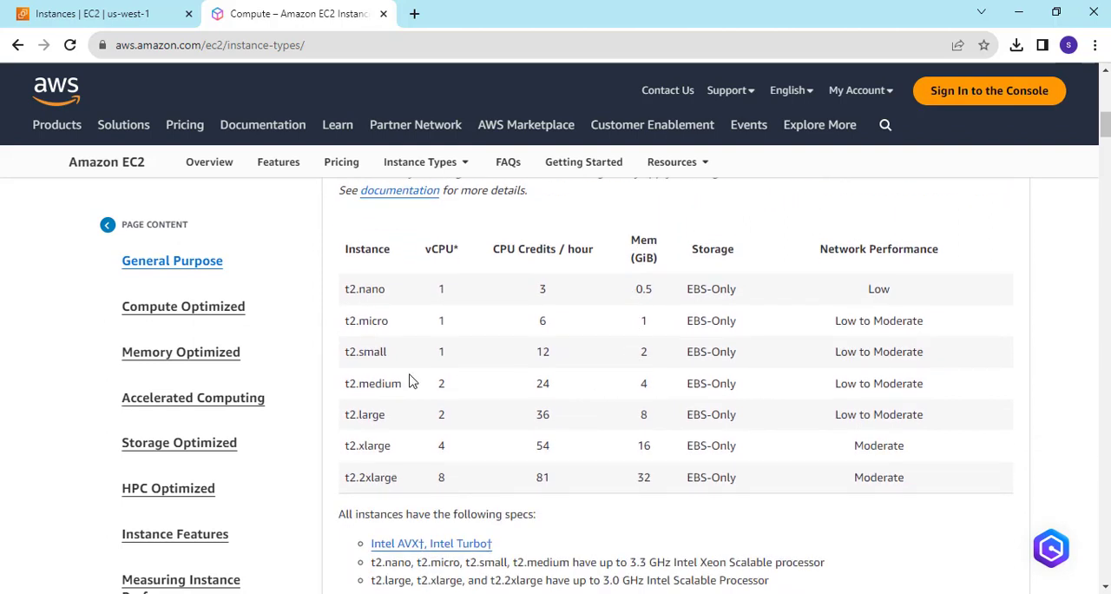
Compare the vCPU, CPU credits and memory of t2.micro with the larger T2 sizes, including t2.large, in the table.
{"action": "left_click_drag", "start_coordinate": [398, 327], "coordinate": [346, 322]}
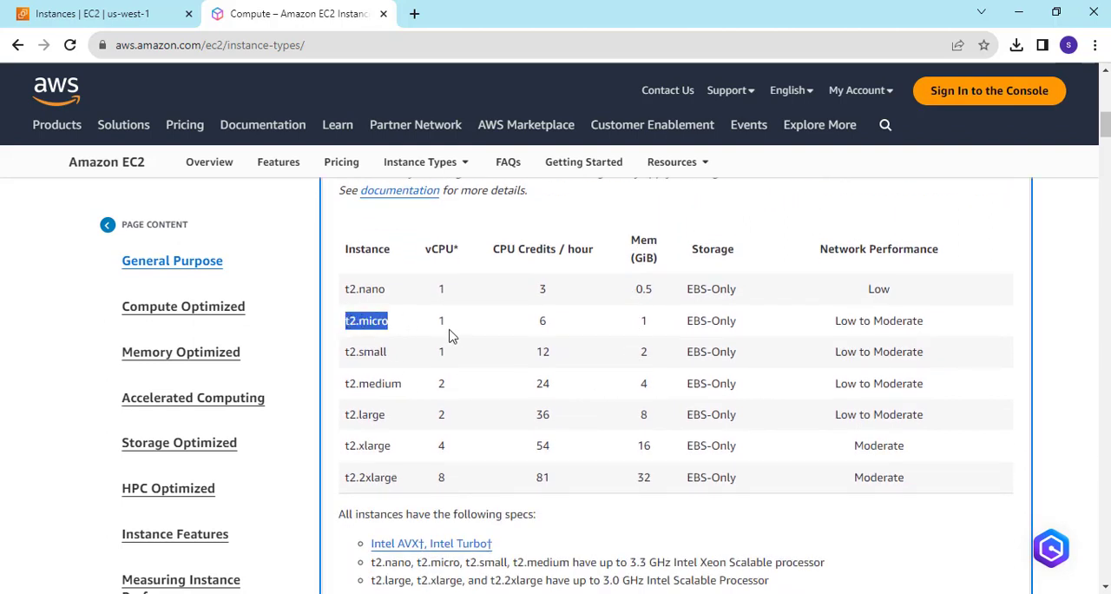
{"action": "left_click_drag", "start_coordinate": [449, 329], "coordinate": [438, 328]}
{"action": "left_click_drag", "start_coordinate": [558, 328], "coordinate": [535, 332]}
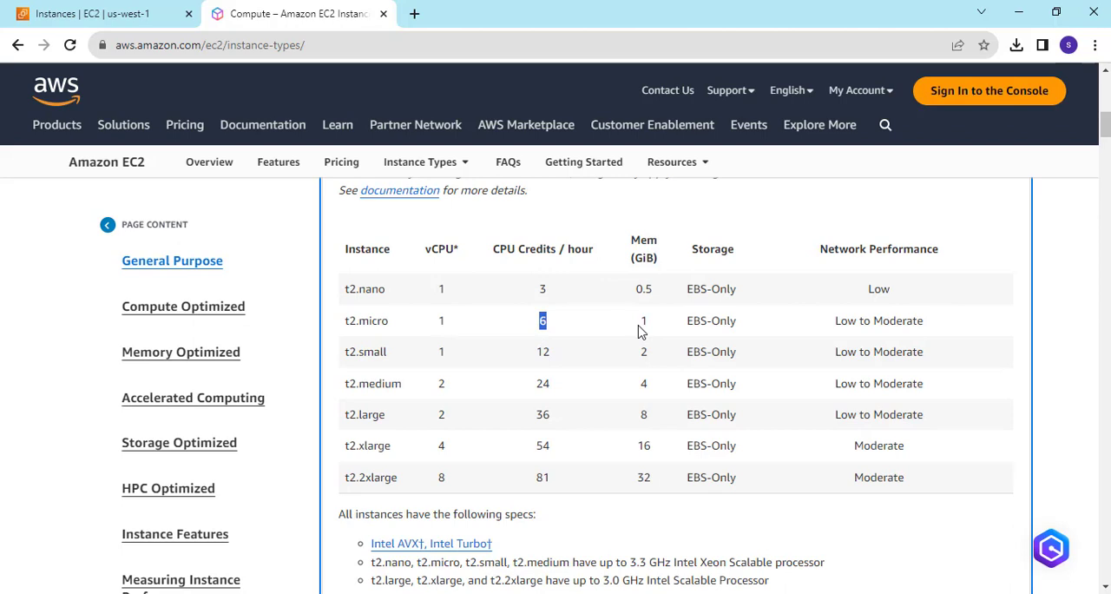
{"action": "left_click_drag", "start_coordinate": [638, 330], "coordinate": [651, 331]}
{"action": "left_click_drag", "start_coordinate": [660, 479], "coordinate": [614, 451]}
{"action": "left_click_drag", "start_coordinate": [664, 413], "coordinate": [595, 422]}
{"action": "left_click_drag", "start_coordinate": [384, 416], "coordinate": [341, 421]}
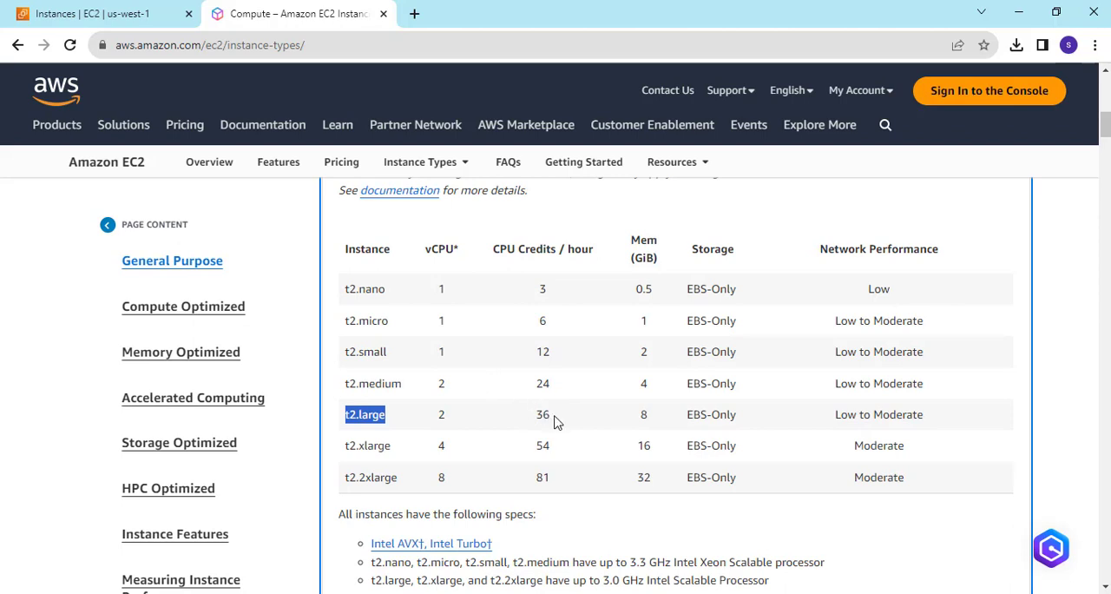
Return to the EC2 console and open the Change instance type settings for the stopped Windows-server instance.
{"action": "left_click", "coordinate": [140, 25]}
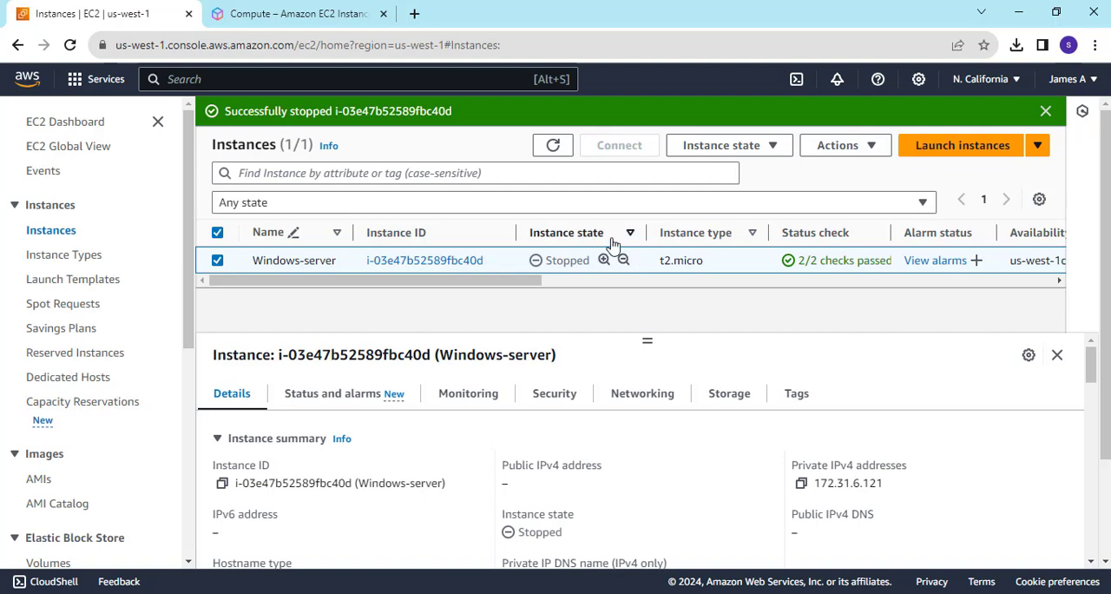
{"action": "right_click", "coordinate": [570, 262]}
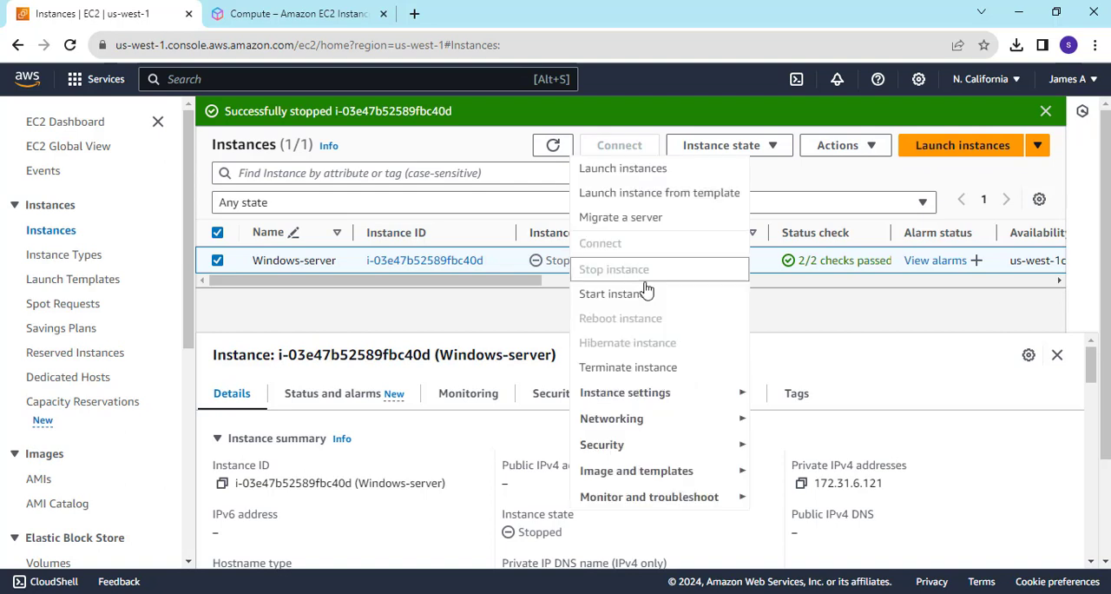
{"action": "mouse_move", "coordinate": [649, 395]}
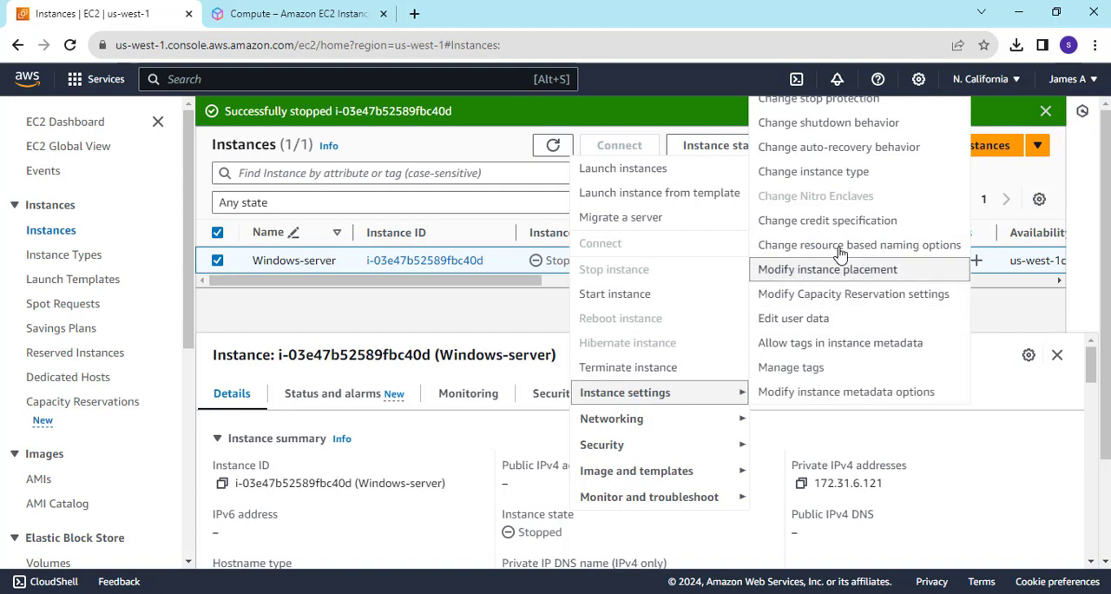
{"action": "left_click", "coordinate": [814, 178]}
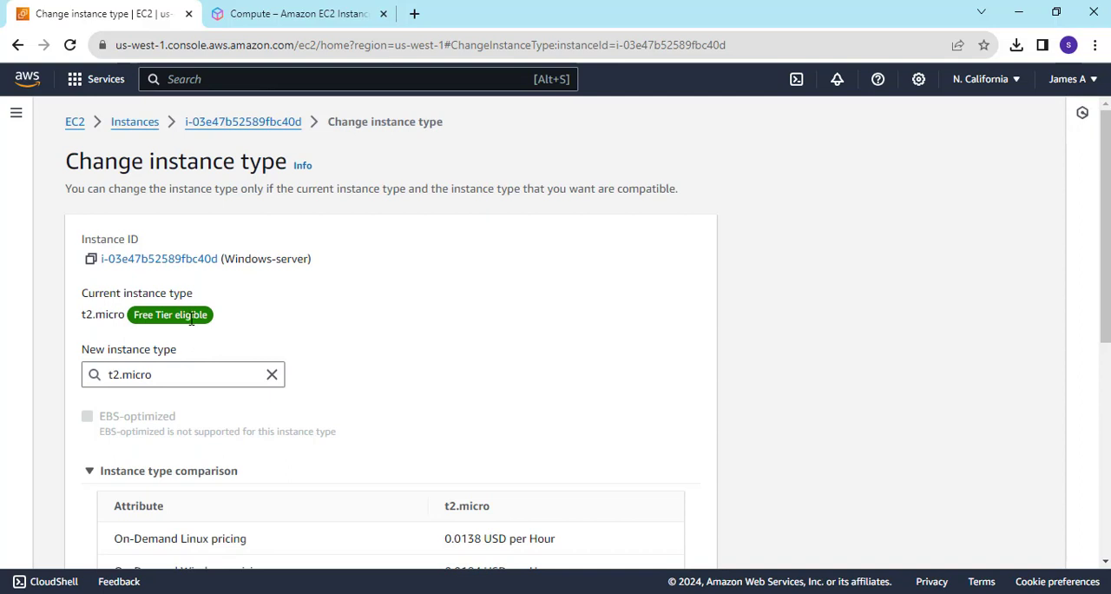
Review the t2.micro attributes and check the T2 sizes offered as new instance type against the specification table on the instance types page.
{"action": "scroll", "coordinate": [191, 319], "scroll_direction": "down", "scroll_amount": 3}
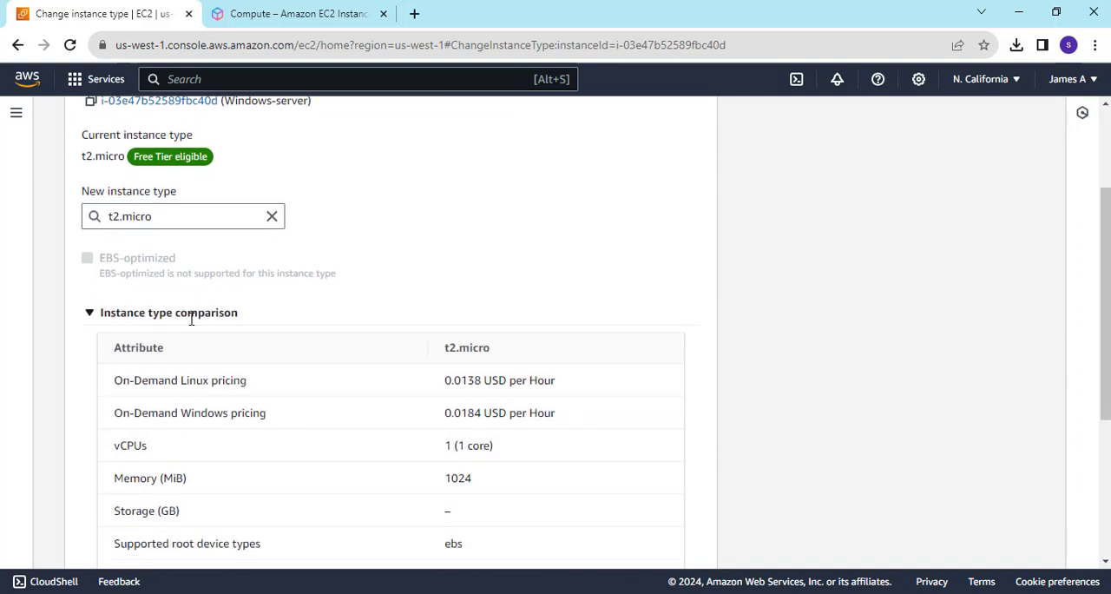
{"action": "scroll", "coordinate": [191, 318], "scroll_direction": "down", "scroll_amount": 5}
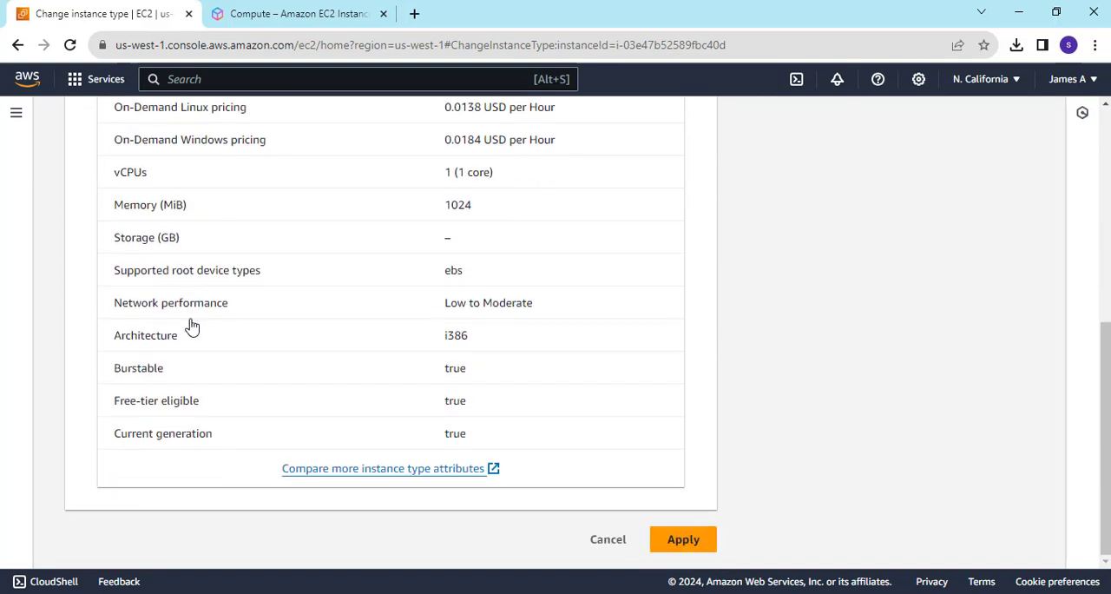
{"action": "scroll", "coordinate": [191, 325], "scroll_direction": "up", "scroll_amount": 5}
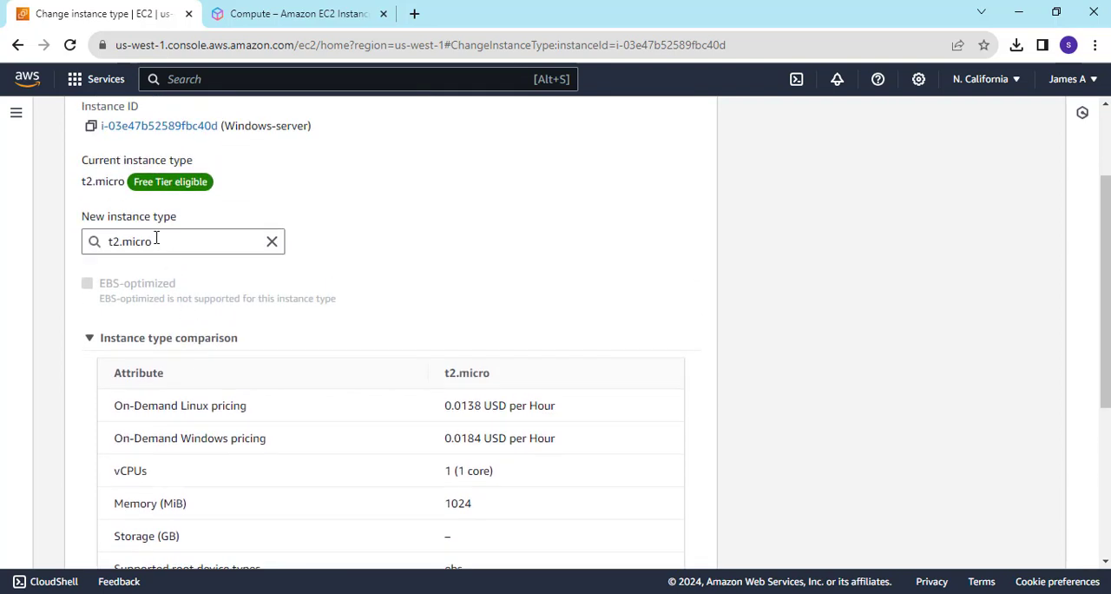
{"action": "left_click", "coordinate": [157, 241]}
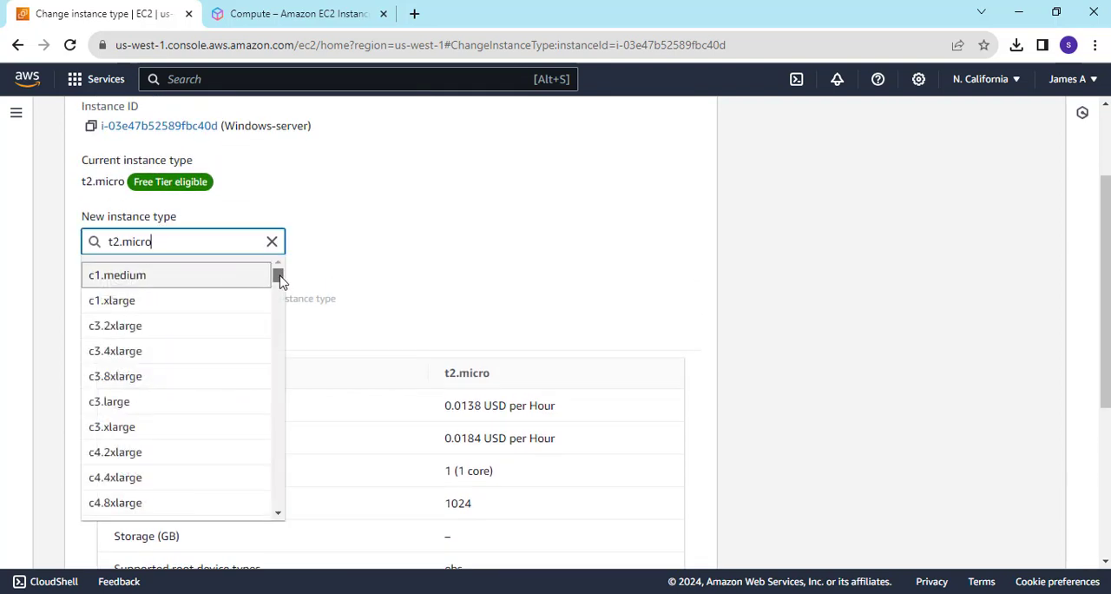
{"action": "left_click_drag", "start_coordinate": [279, 276], "coordinate": [270, 491]}
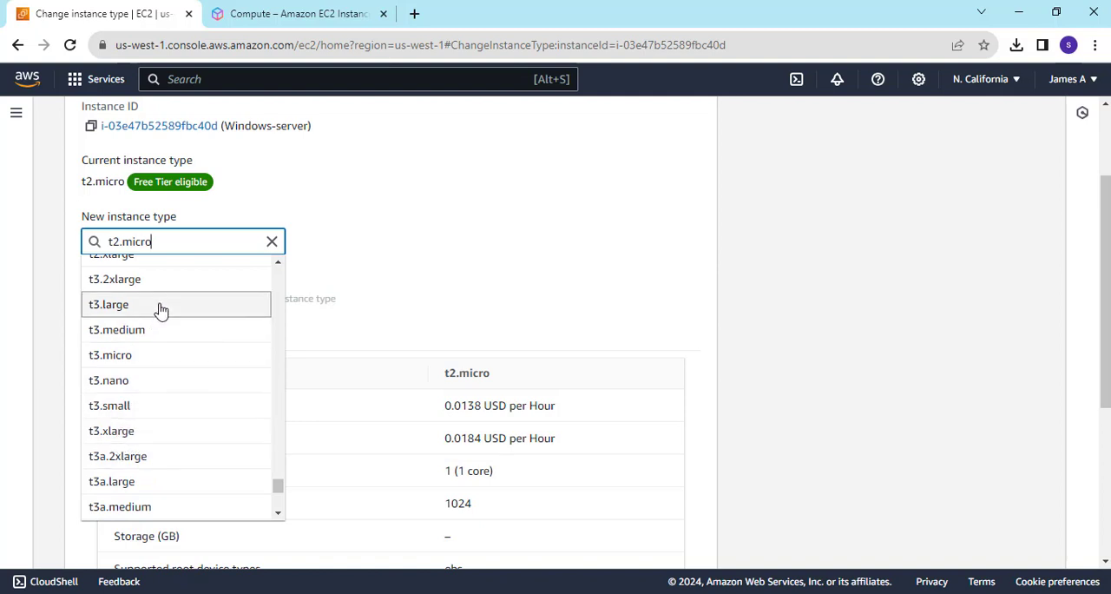
{"action": "scroll", "coordinate": [158, 311], "scroll_direction": "up", "scroll_amount": 3}
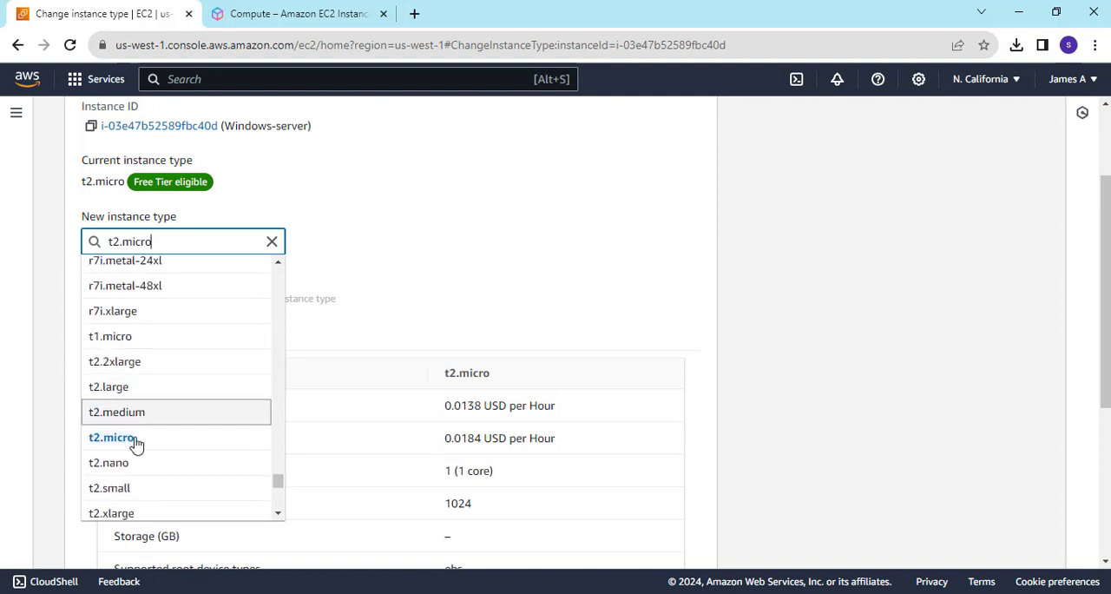
{"action": "scroll", "coordinate": [137, 456], "scroll_direction": "down", "scroll_amount": 1}
{"action": "scroll", "coordinate": [136, 455], "scroll_direction": "down", "scroll_amount": 2}
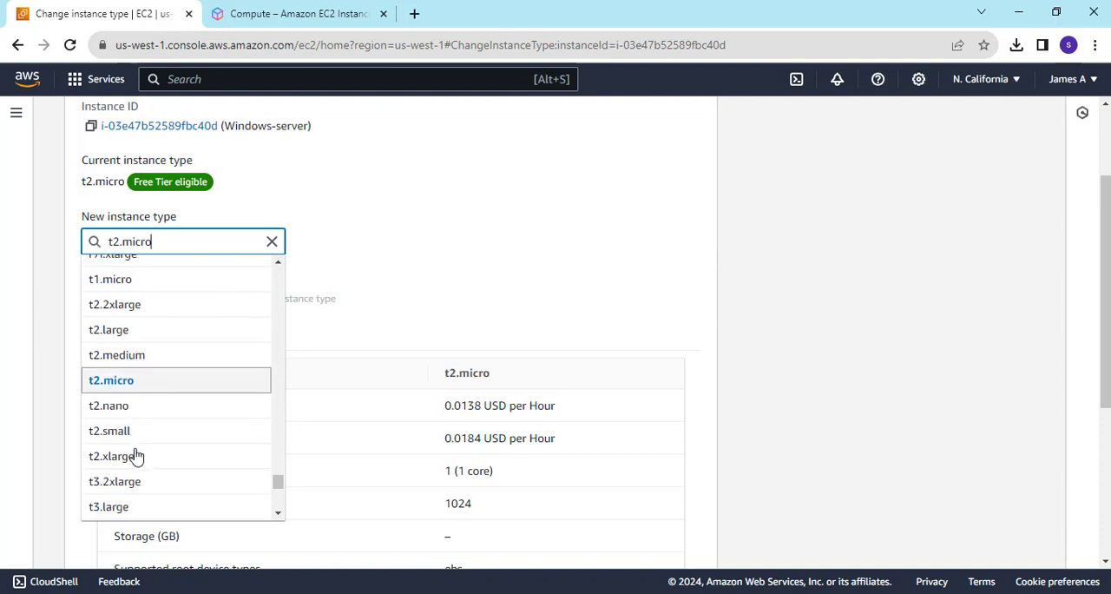
{"action": "left_click", "coordinate": [299, 13]}
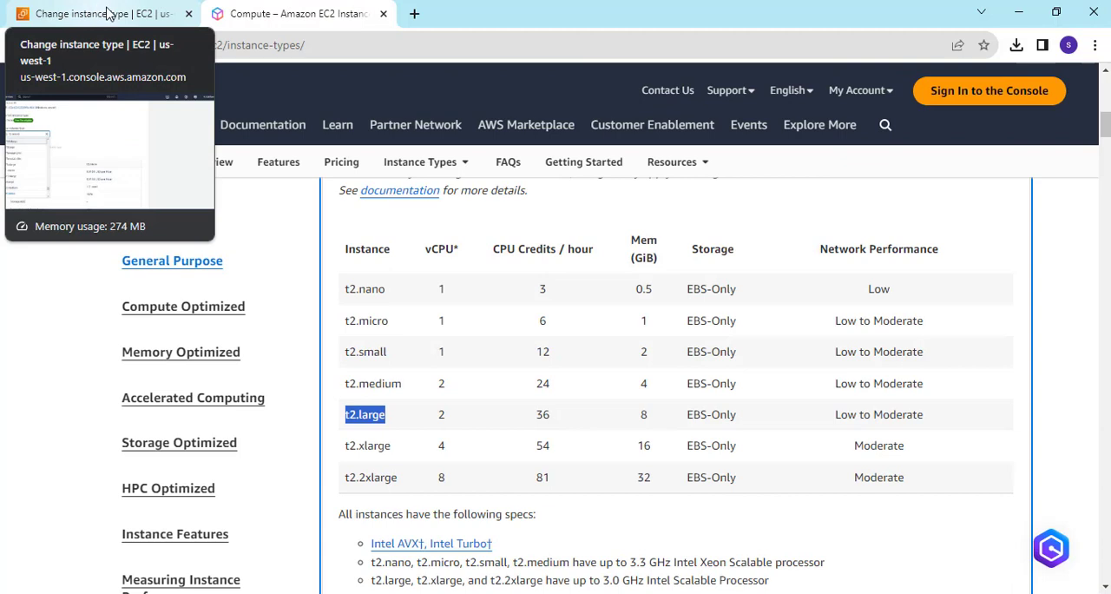
{"action": "left_click", "coordinate": [113, 13]}
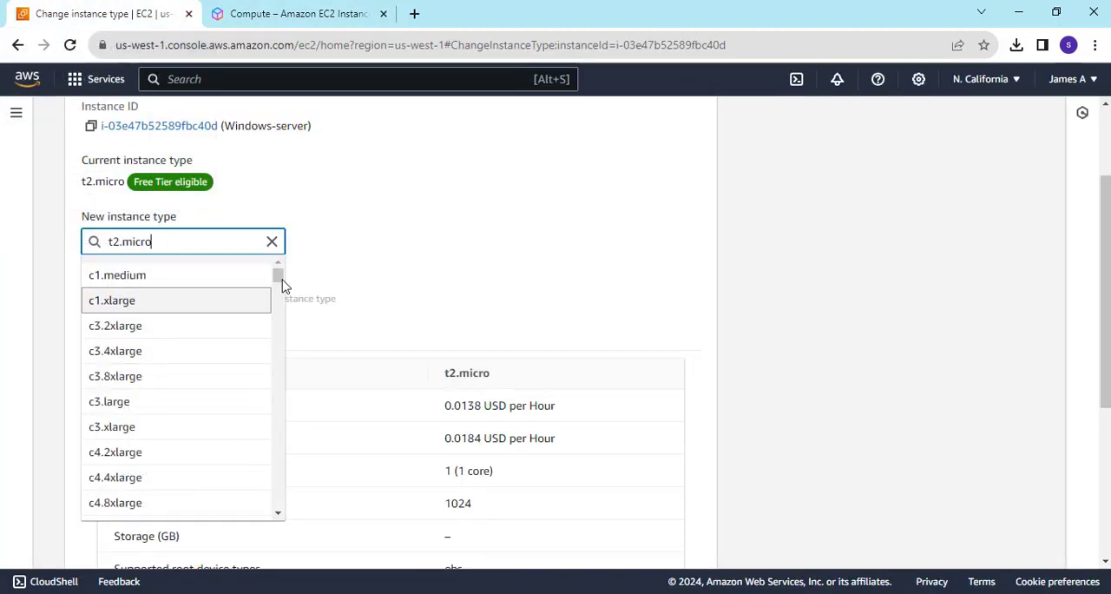
Set the new instance type to t2.xlarge and apply the change to the Windows-server instance.
{"action": "left_click_drag", "start_coordinate": [280, 276], "coordinate": [285, 502]}
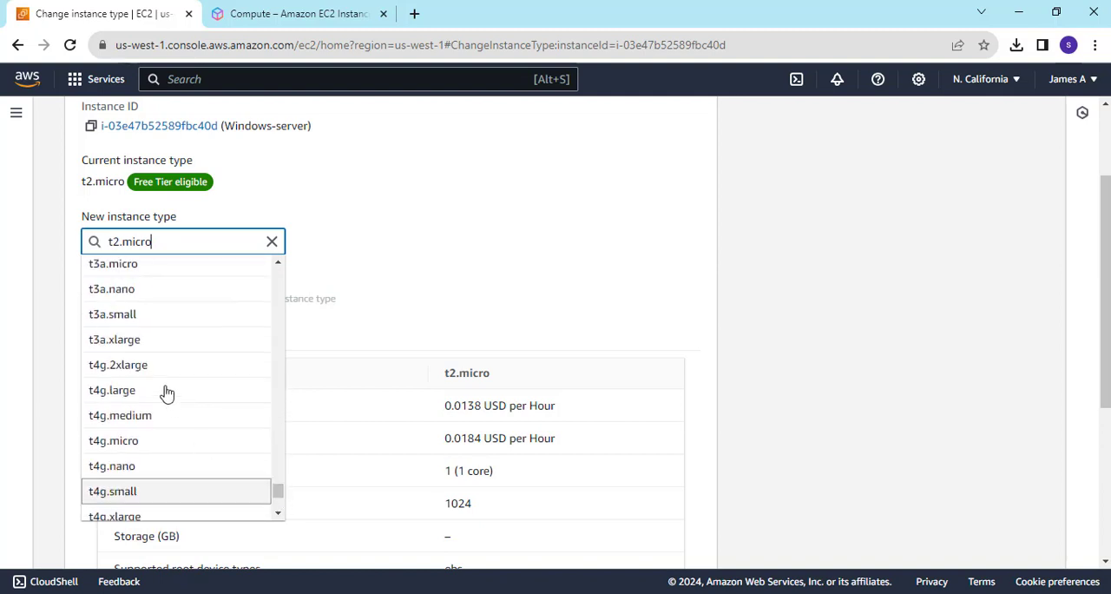
{"action": "scroll", "coordinate": [167, 393], "scroll_direction": "up", "scroll_amount": 5}
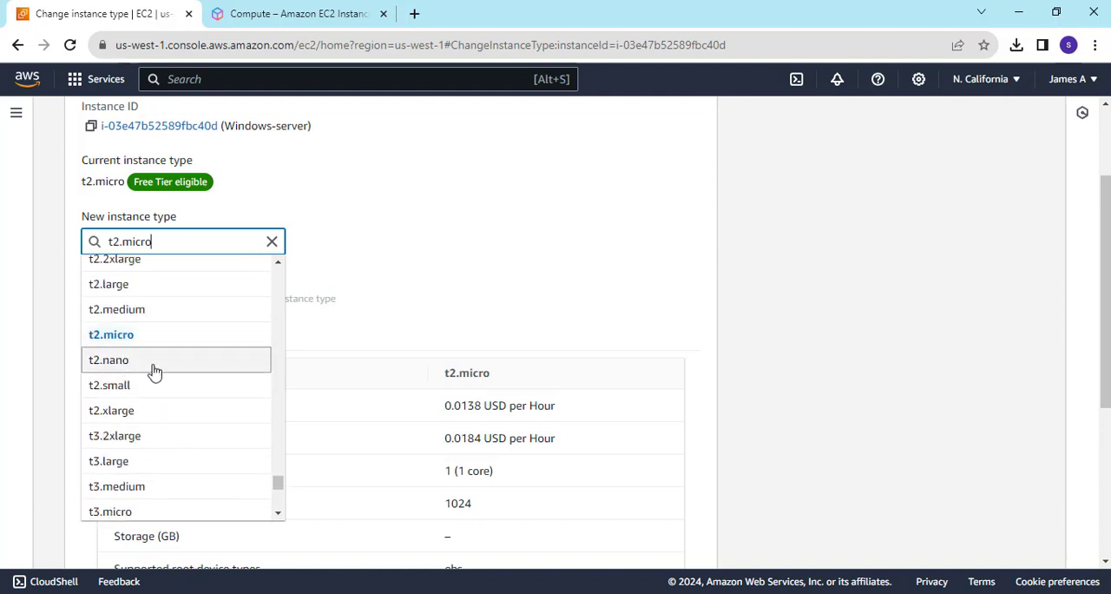
{"action": "left_click", "coordinate": [121, 418]}
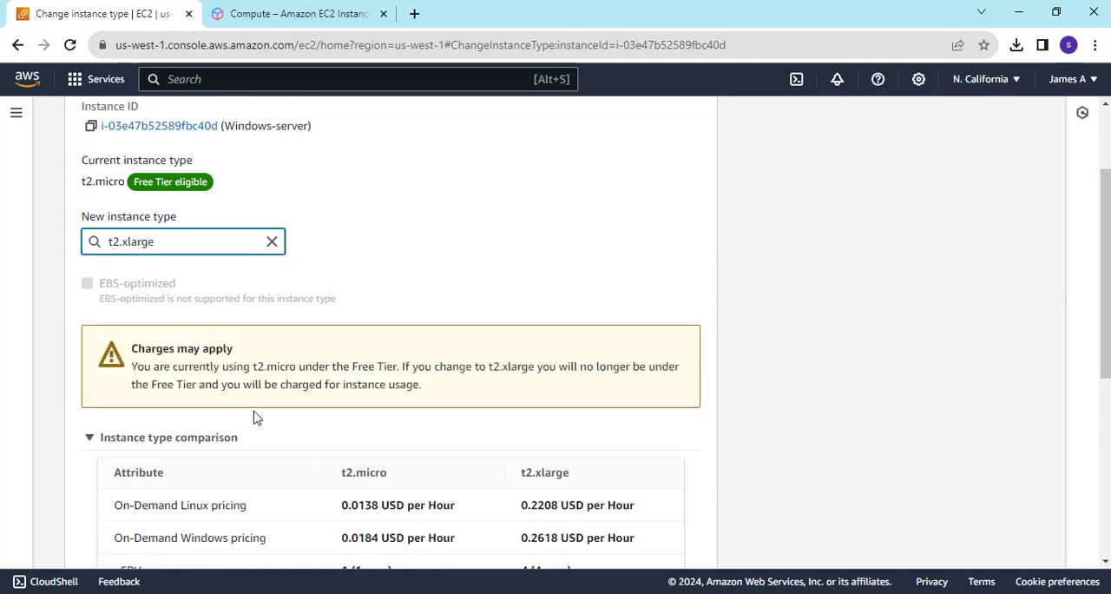
{"action": "scroll", "coordinate": [351, 356], "scroll_direction": "down", "scroll_amount": 3}
{"action": "scroll", "coordinate": [352, 355], "scroll_direction": "down", "scroll_amount": 3}
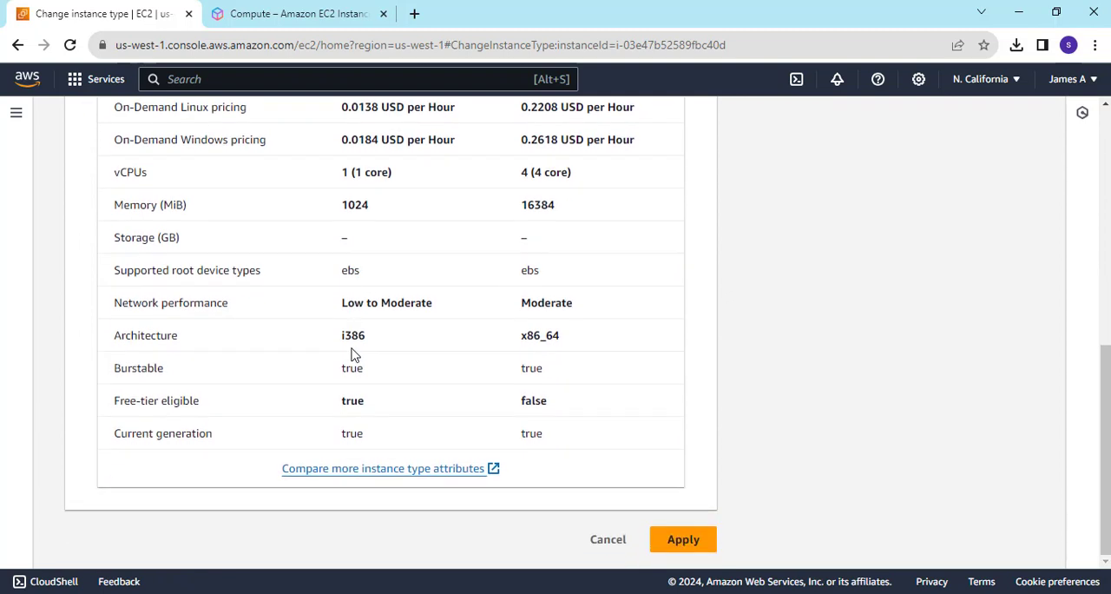
{"action": "left_click", "coordinate": [681, 538]}
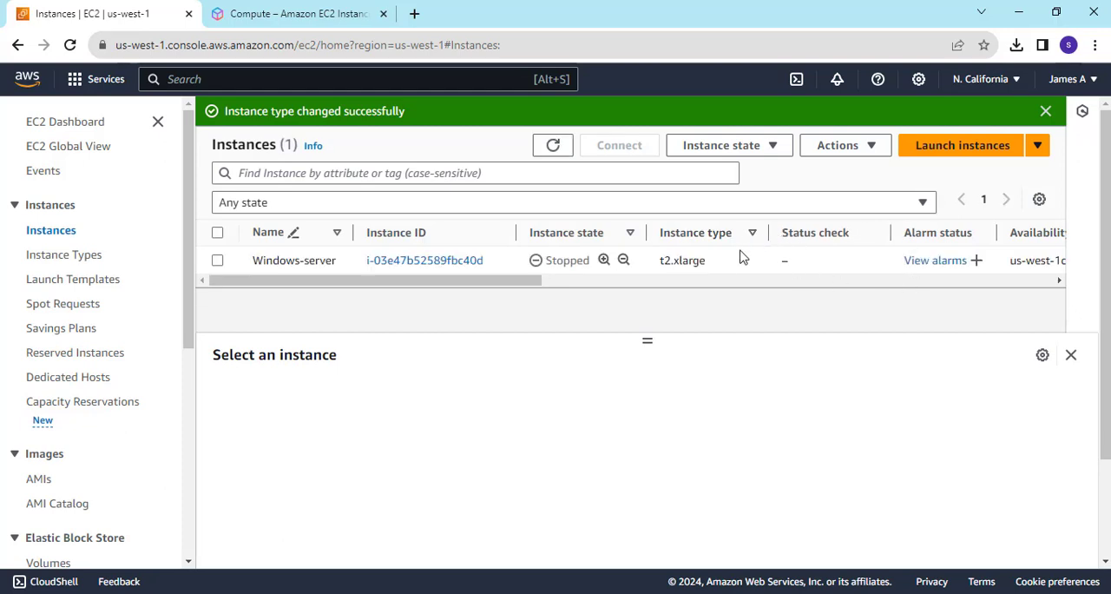
Start the stopped Windows-server instance and review its details during startup.
{"action": "right_click", "coordinate": [748, 252]}
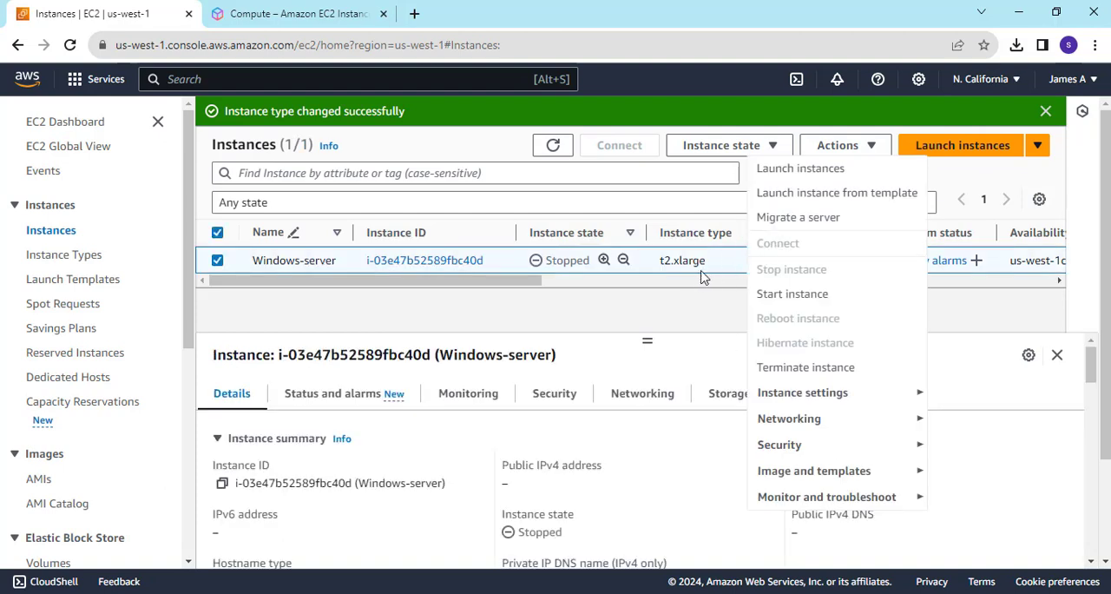
{"action": "left_click", "coordinate": [793, 296]}
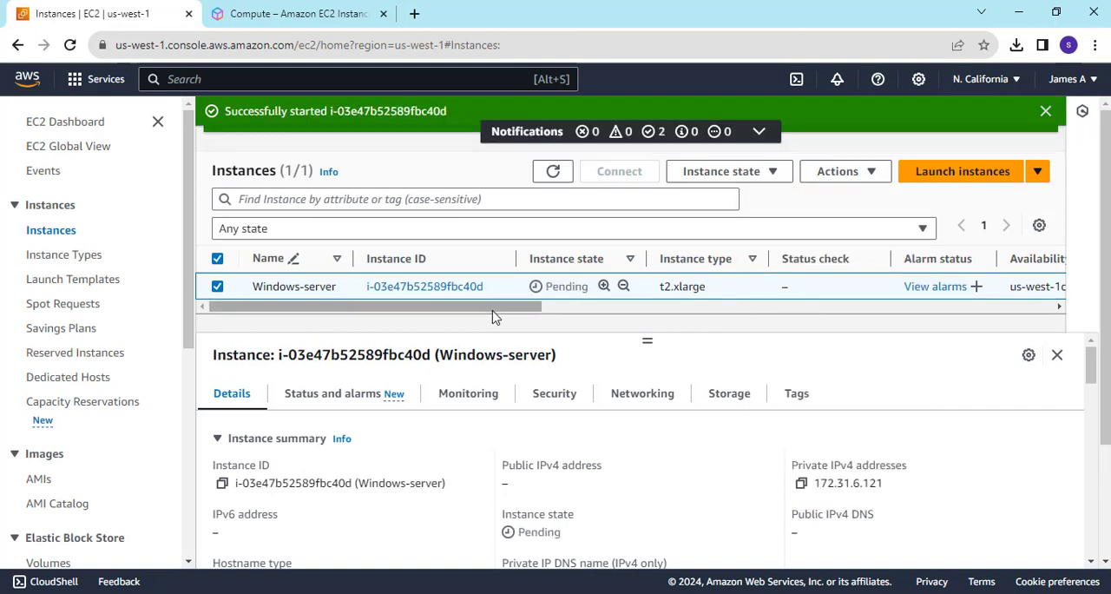
{"action": "mouse_move", "coordinate": [491, 308]}
{"action": "left_mouse_down"}
{"action": "mouse_move", "coordinate": [589, 326]}
{"action": "mouse_move", "coordinate": [503, 323]}
{"action": "left_mouse_up"}
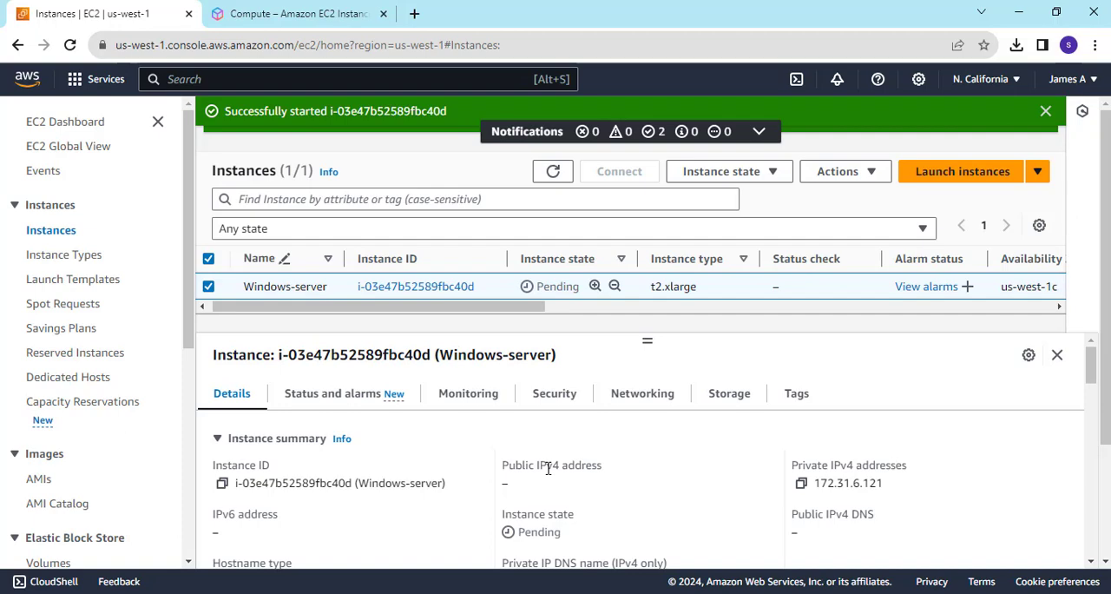
{"action": "scroll", "coordinate": [612, 463], "scroll_direction": "down", "scroll_amount": 5}
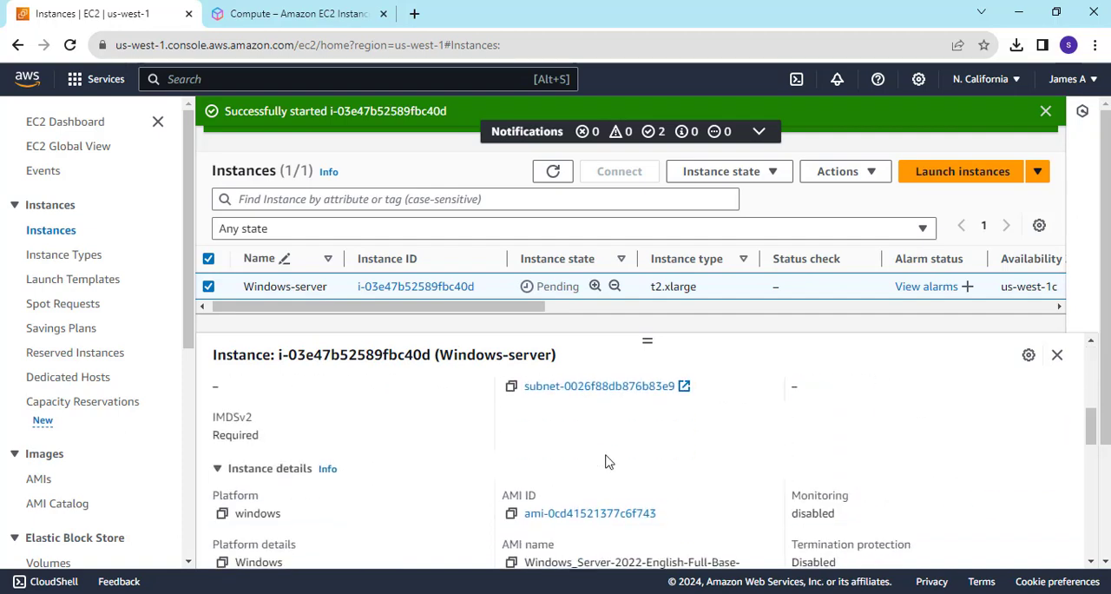
{"action": "scroll", "coordinate": [605, 461], "scroll_direction": "up", "scroll_amount": 5}
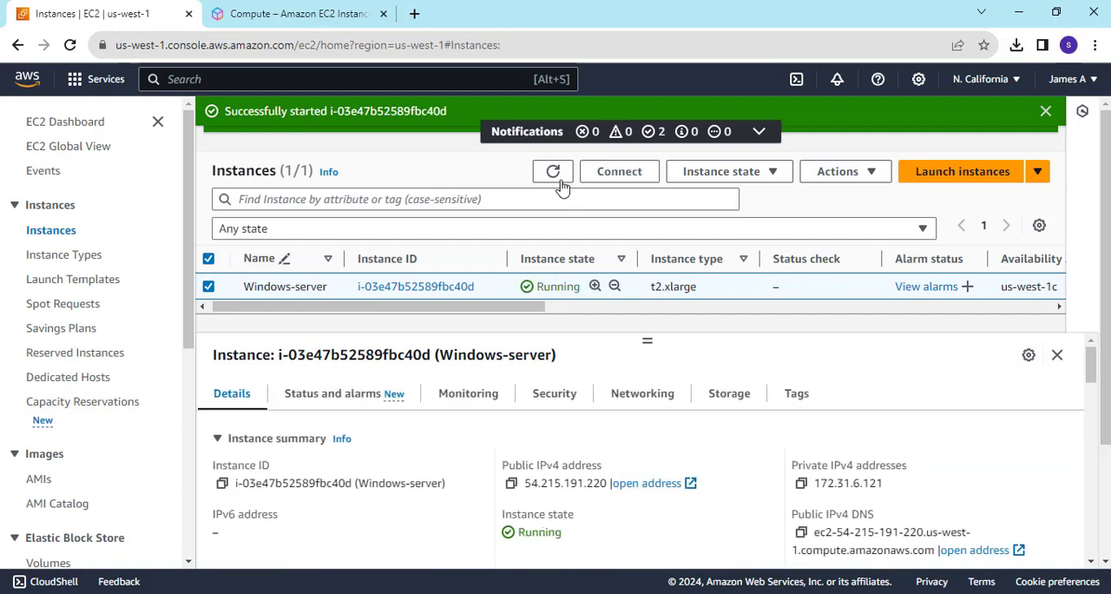
Copy the instance's public IPv4 address, switch to Remote Desktop Connection and enter 54.215.191.220 as the computer.
{"action": "left_click", "coordinate": [512, 484]}
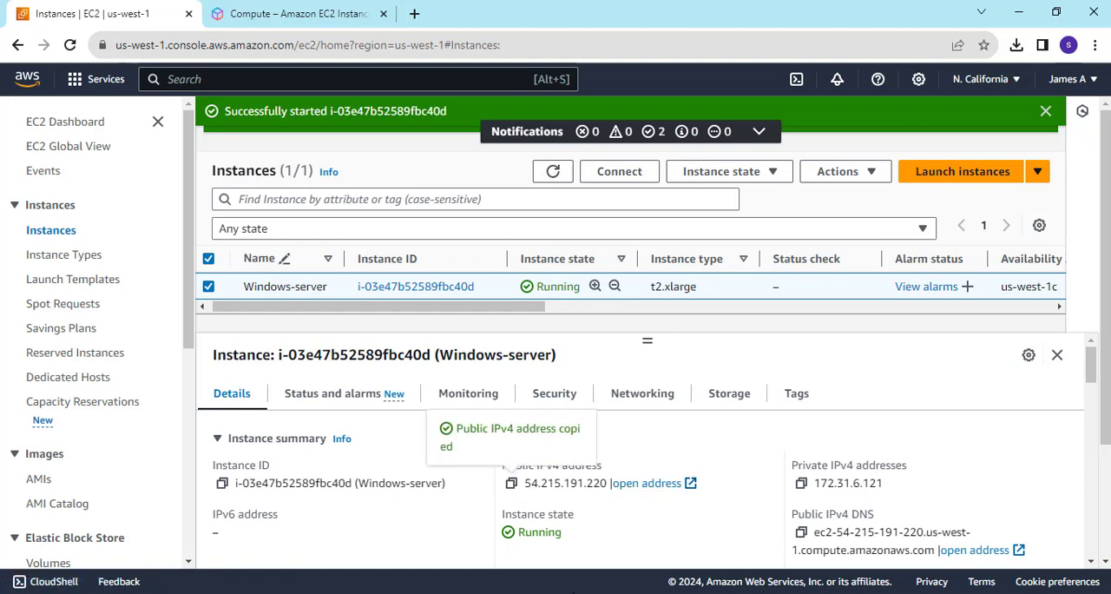
{"action": "key", "text": "super"}
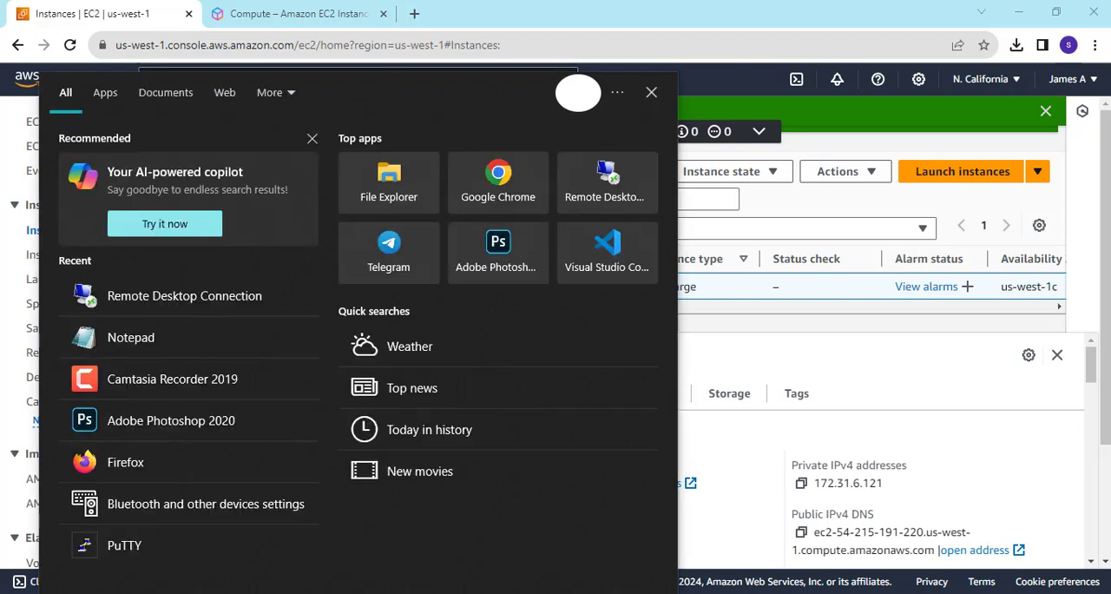
{"action": "type", "text": "E"}
{"action": "key", "text": "BackSpace"}
{"action": "type", "text": "r"}
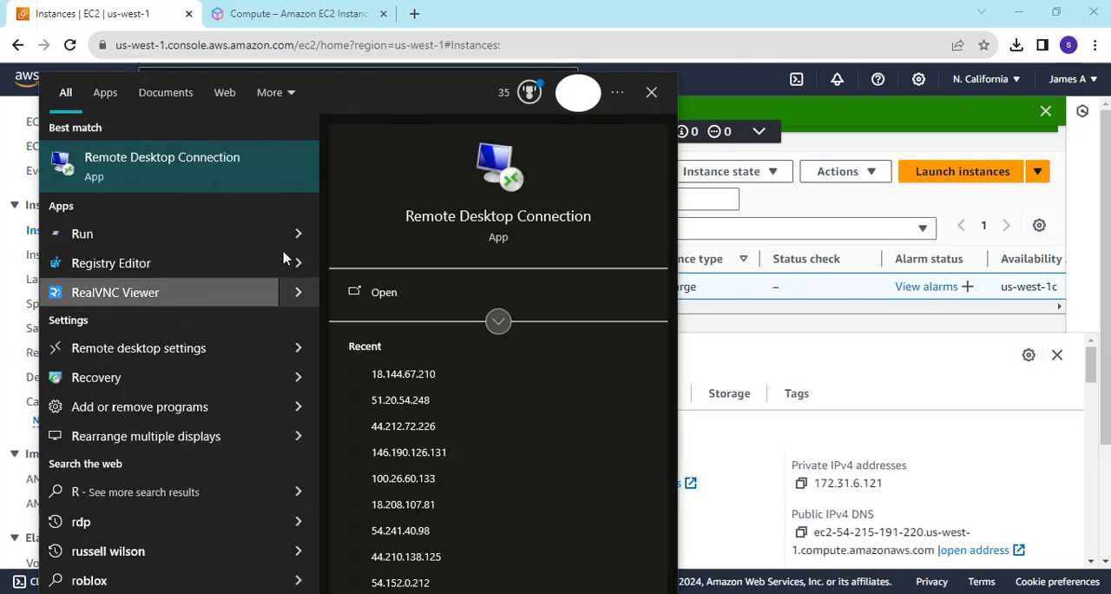
{"action": "left_click", "coordinate": [256, 176]}
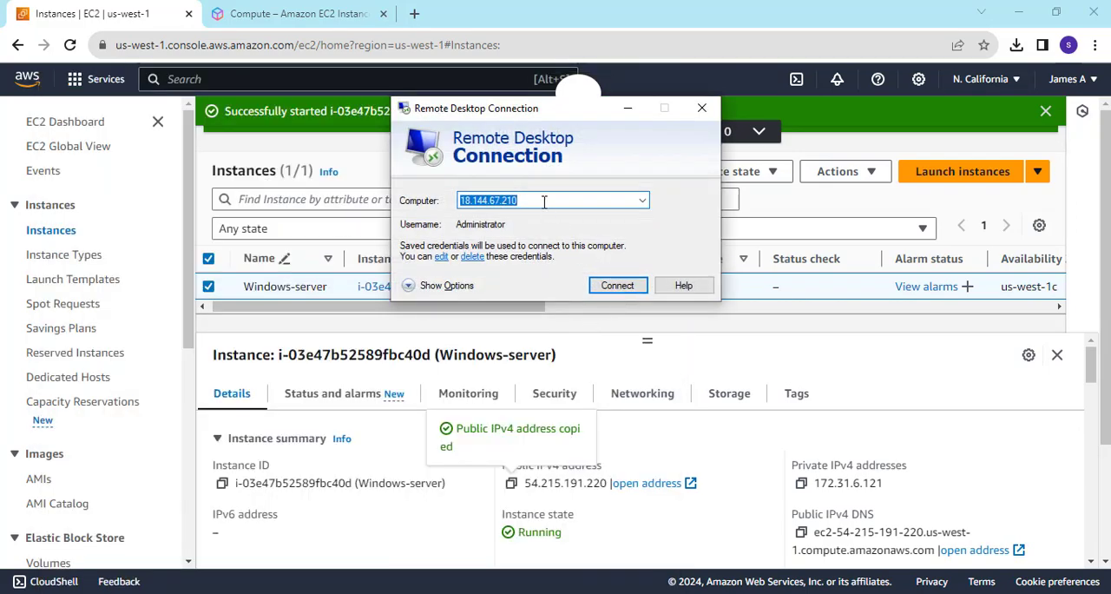
{"action": "key", "text": "ctrl+v"}
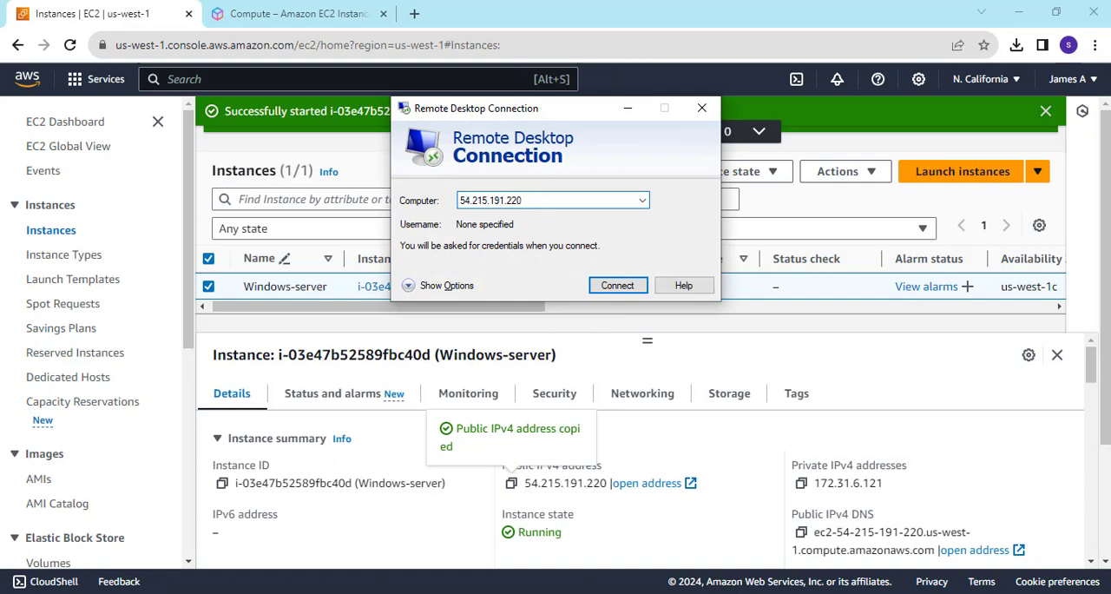
Switch to the Notepad notes and append "/ 54.215.191.220" to the ip line.
{"action": "key", "text": "alt+Tab"}
{"action": "left_click", "coordinate": [522, 176]}
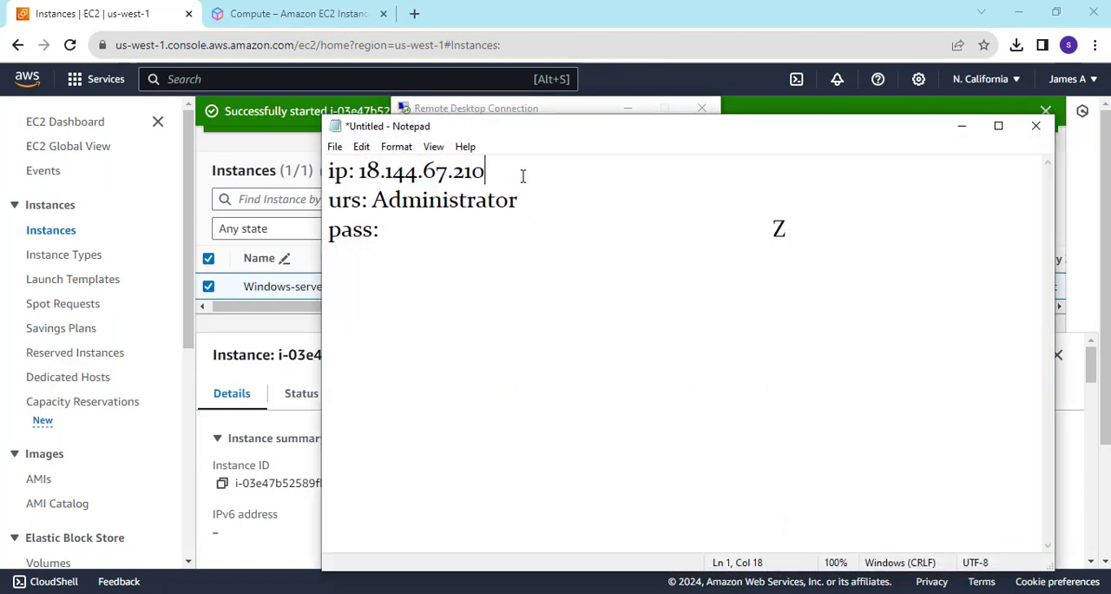
{"action": "type", "text": "/"}
{"action": "key", "text": "ctrl+v"}
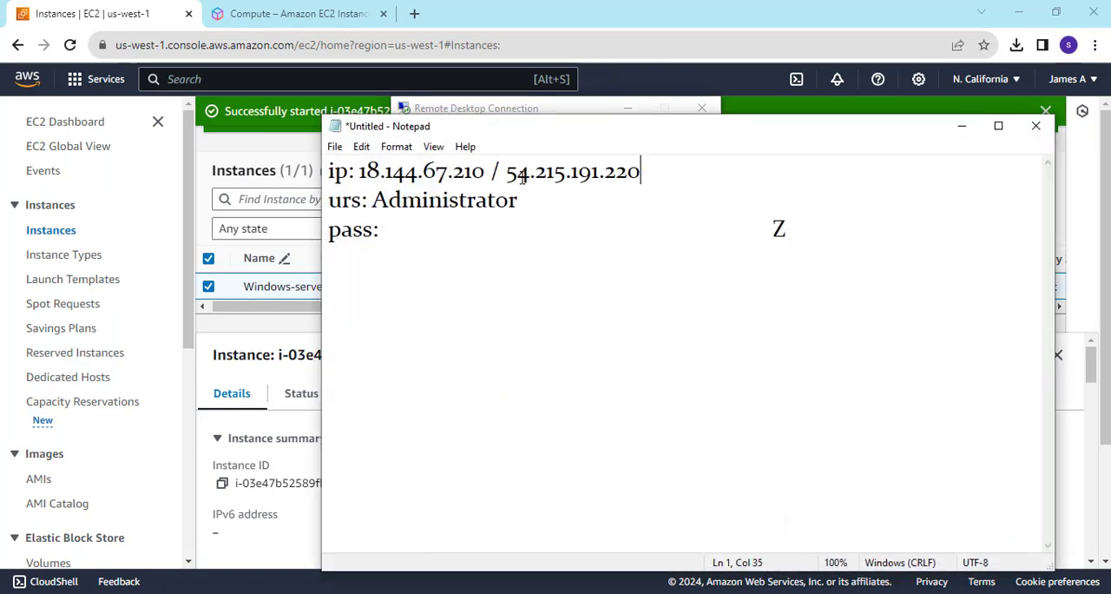
Copy the username Administrator from the notes and try to connect with it as the computer in Remote Desktop Connection.
{"action": "left_click_drag", "start_coordinate": [518, 201], "coordinate": [378, 198]}
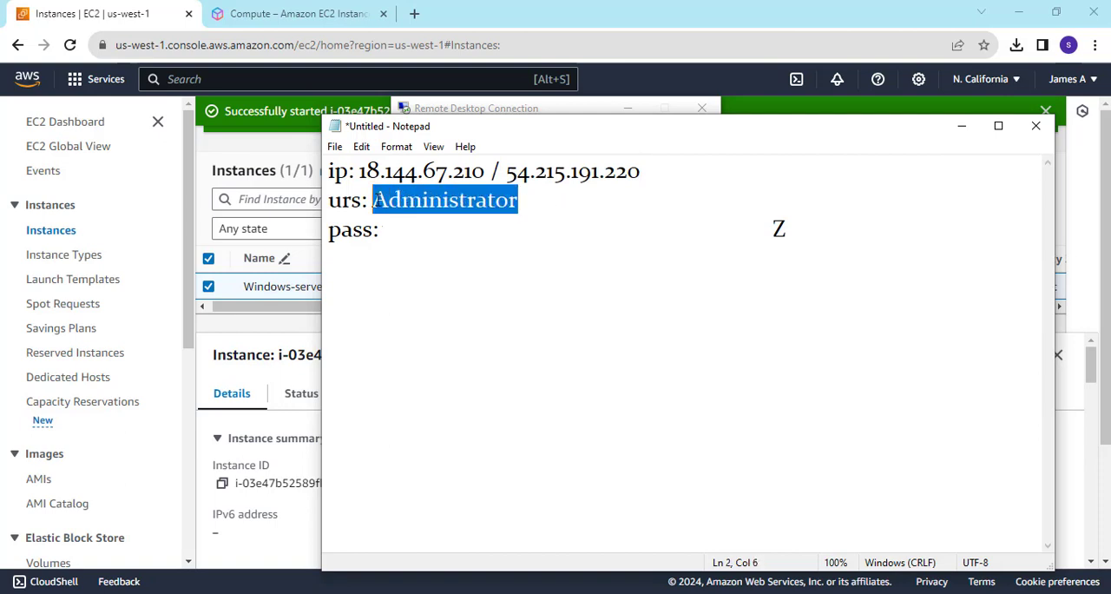
{"action": "left_click", "coordinate": [434, 108]}
{"action": "key", "text": "ctrl+v"}
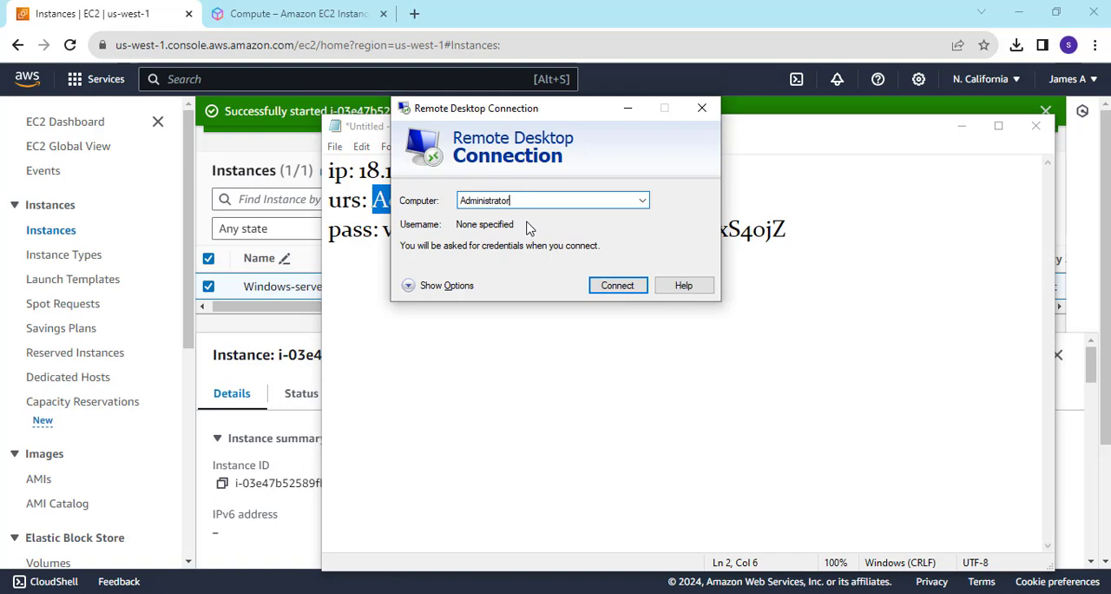
{"action": "left_click", "coordinate": [619, 292]}
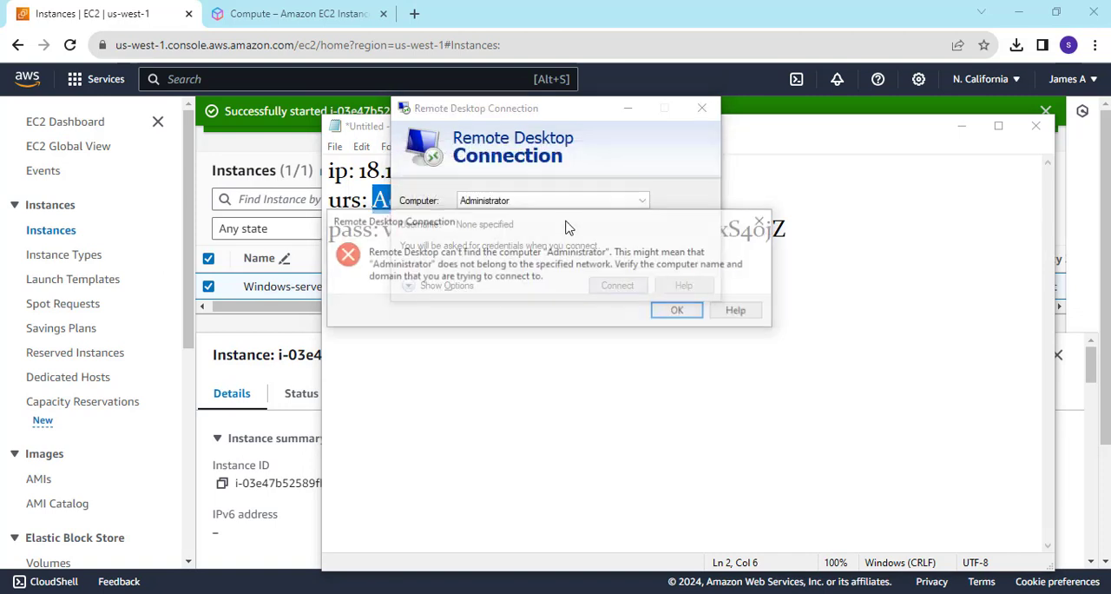
{"action": "left_click", "coordinate": [680, 312]}
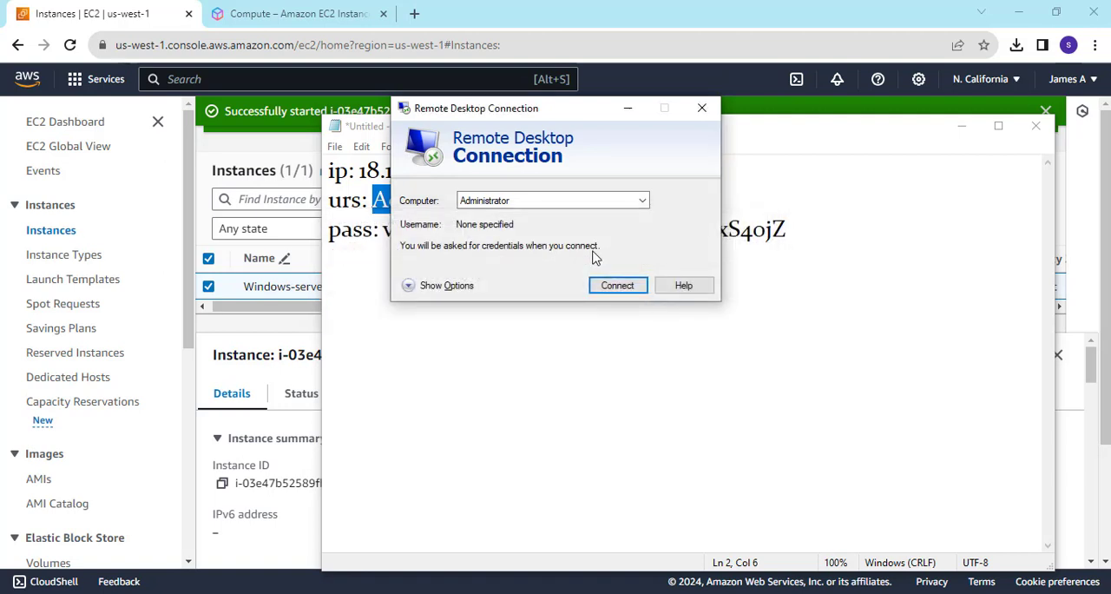
Return to the EC2 console, refresh the instance list to check the status, and minimize the Remote Desktop Connection window.
{"action": "left_click", "coordinate": [252, 159]}
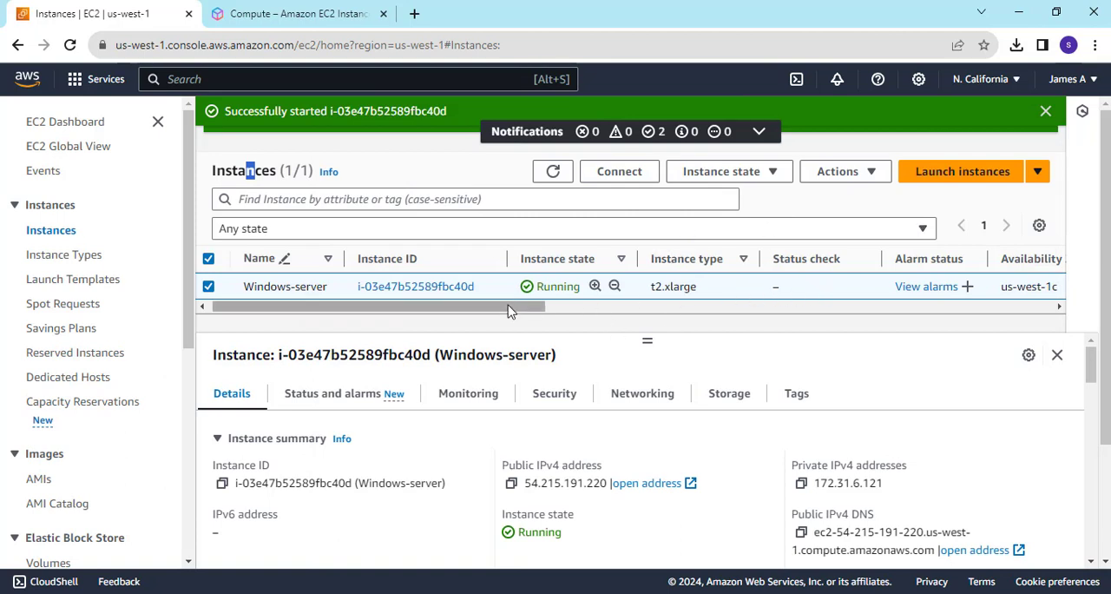
{"action": "left_click_drag", "start_coordinate": [508, 309], "coordinate": [605, 308]}
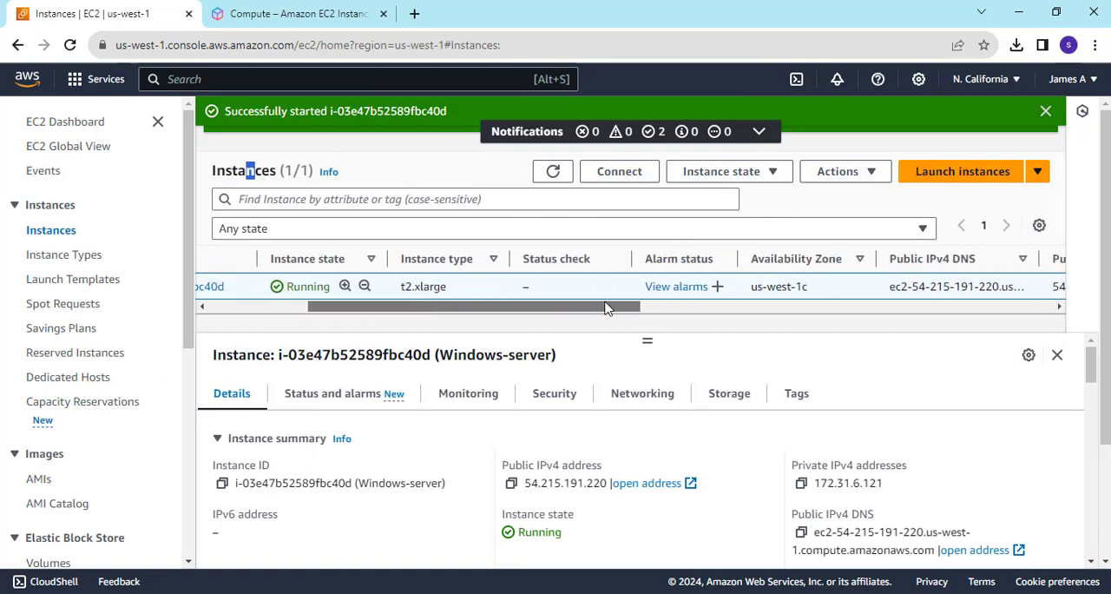
{"action": "left_click", "coordinate": [553, 171]}
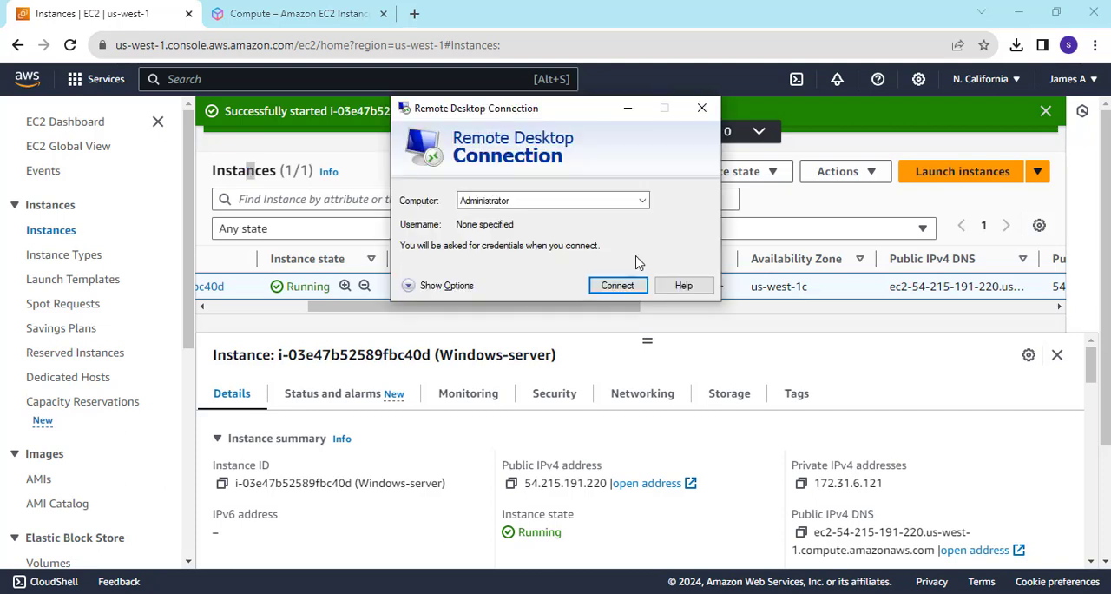
{"action": "left_click", "coordinate": [628, 108]}
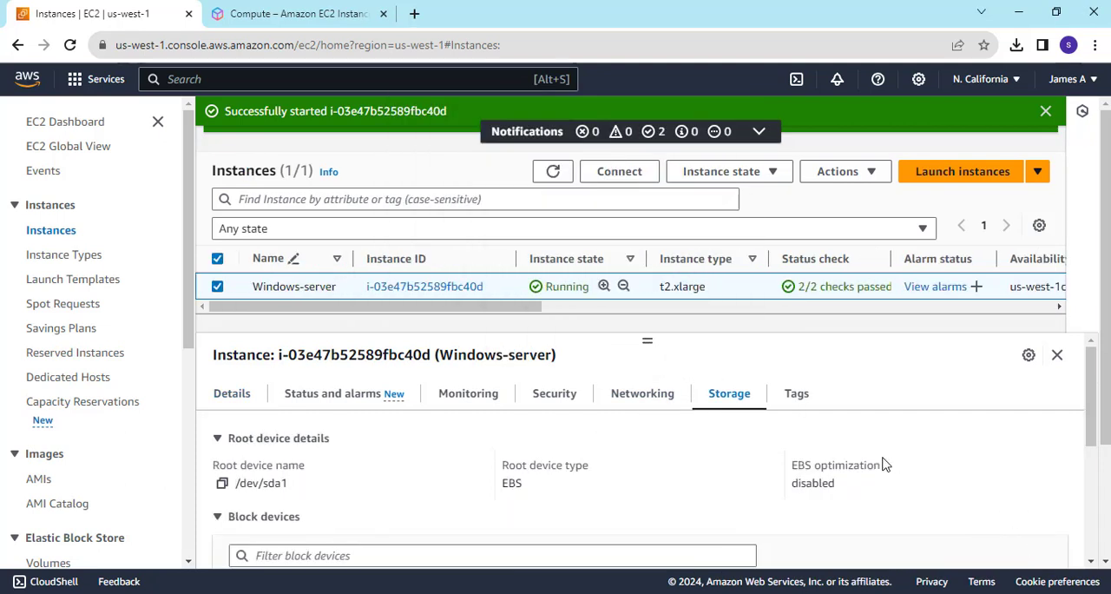
Review the block devices of Windows-server and open the details page of its attached volume vol-0892fa705ba678c59.
{"action": "scroll", "coordinate": [882, 462], "scroll_direction": "down", "scroll_amount": 3}
{"action": "scroll", "coordinate": [882, 461], "scroll_direction": "up", "scroll_amount": 1}
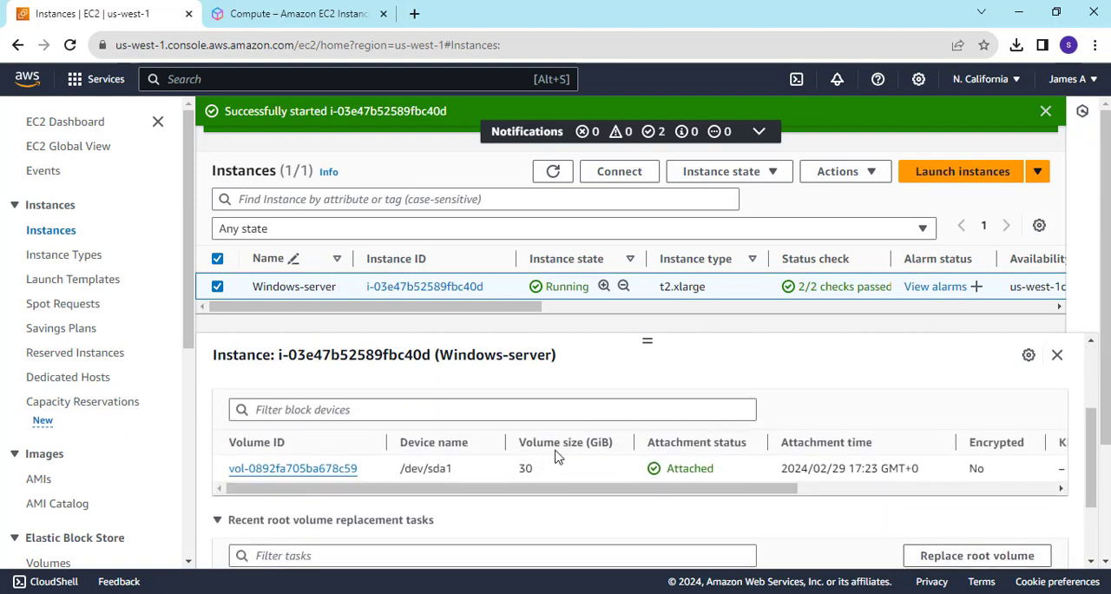
{"action": "left_click_drag", "start_coordinate": [519, 448], "coordinate": [622, 453]}
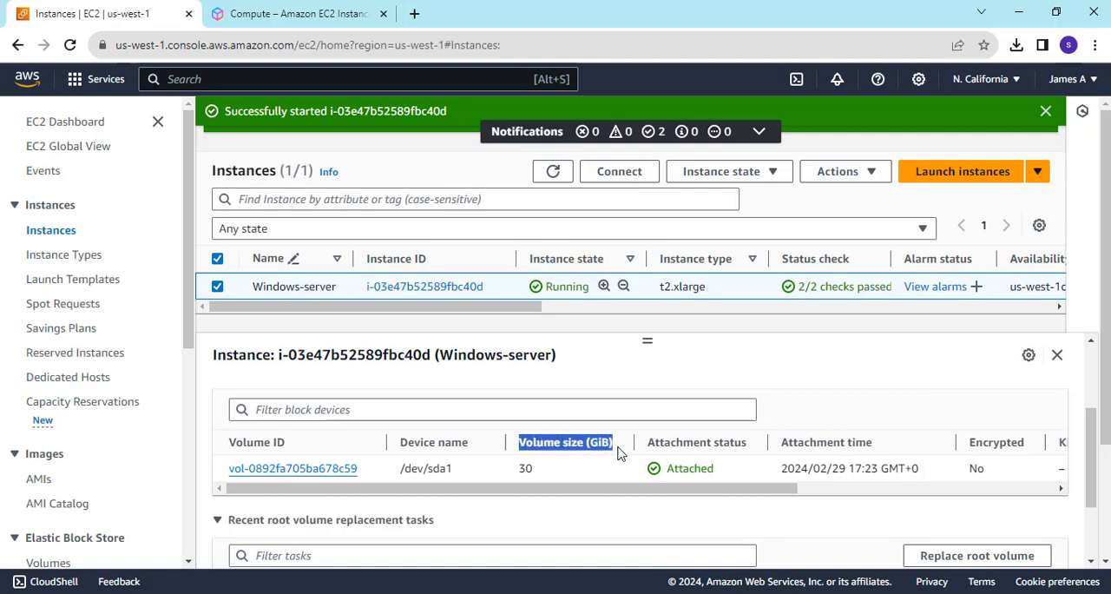
{"action": "left_click", "coordinate": [293, 468]}
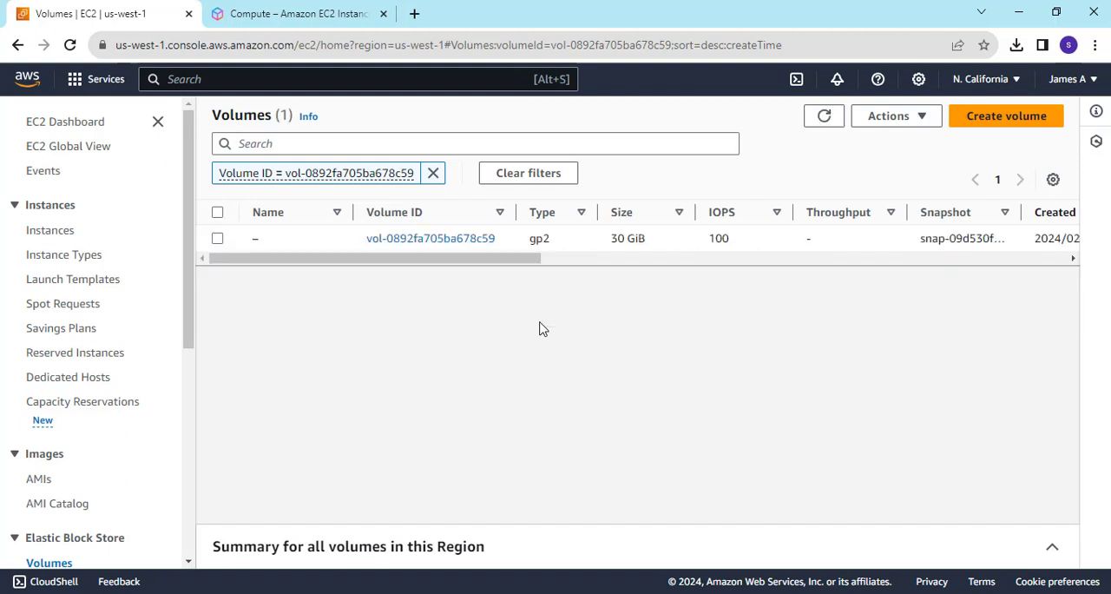
{"action": "left_click", "coordinate": [446, 240]}
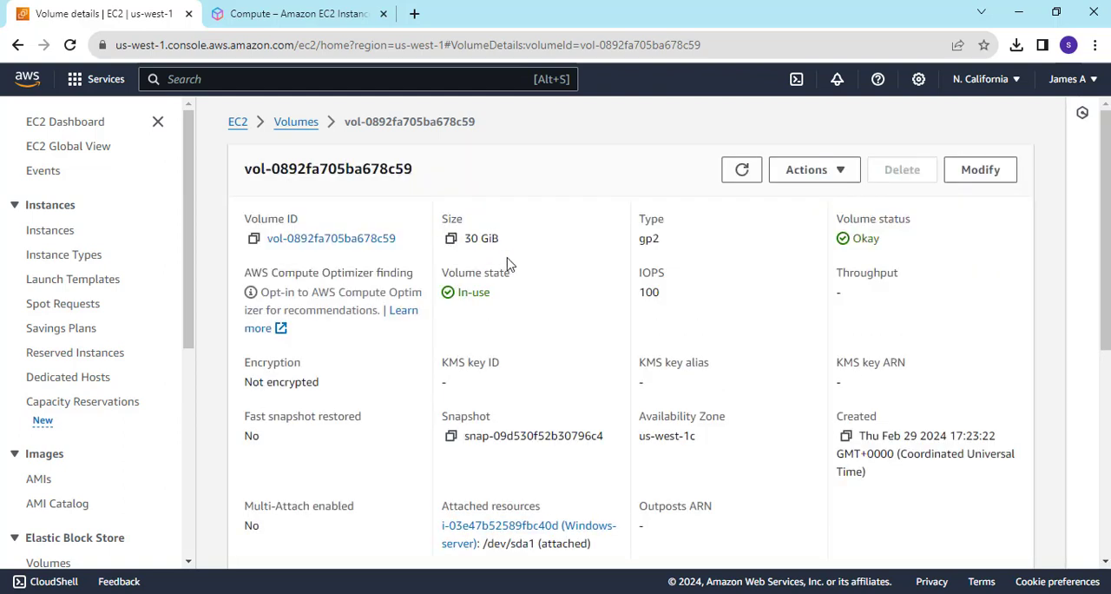
Modify the volume's size to 300 GiB, keeping the type General Purpose SSD (gp2), and confirm the modification.
{"action": "left_click", "coordinate": [976, 172]}
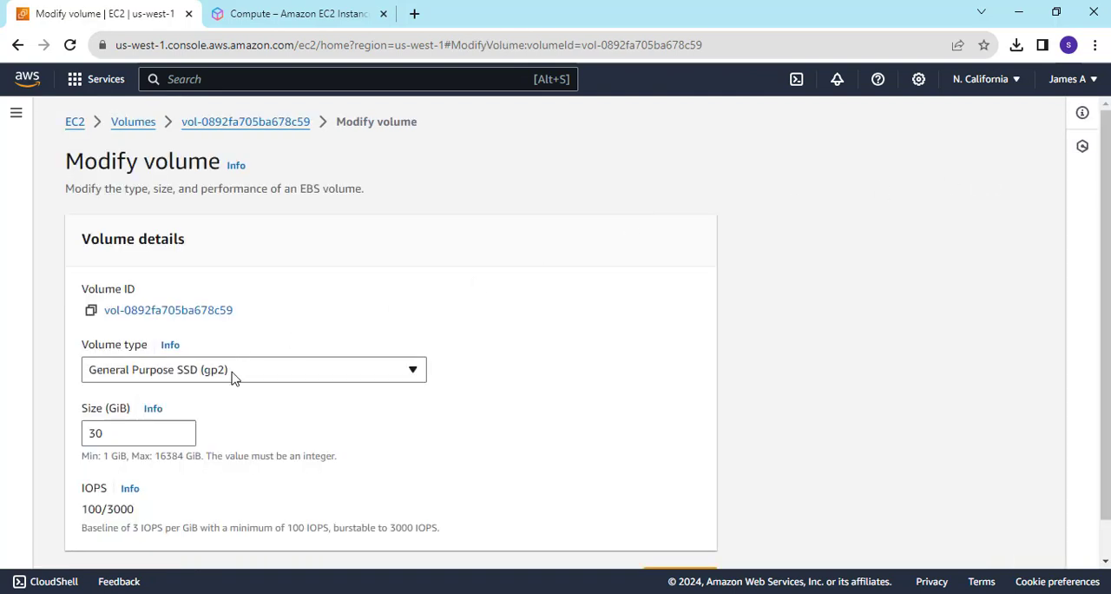
{"action": "double_click", "coordinate": [103, 432]}
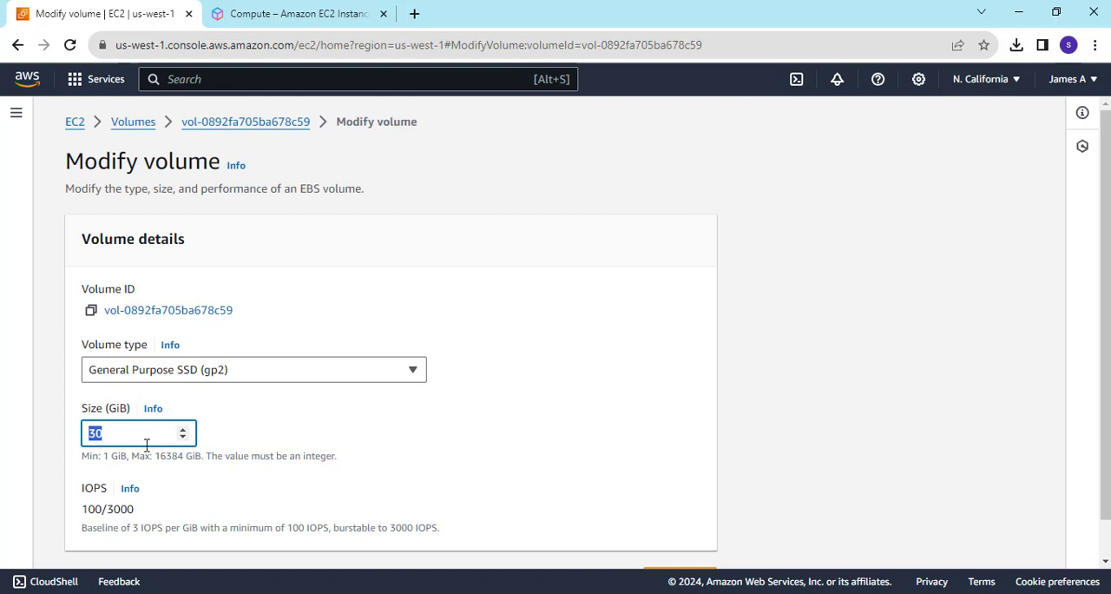
{"action": "type", "text": "30"}
{"action": "left_click", "coordinate": [347, 438]}
{"action": "scroll", "coordinate": [347, 438], "scroll_direction": "down", "scroll_amount": 1}
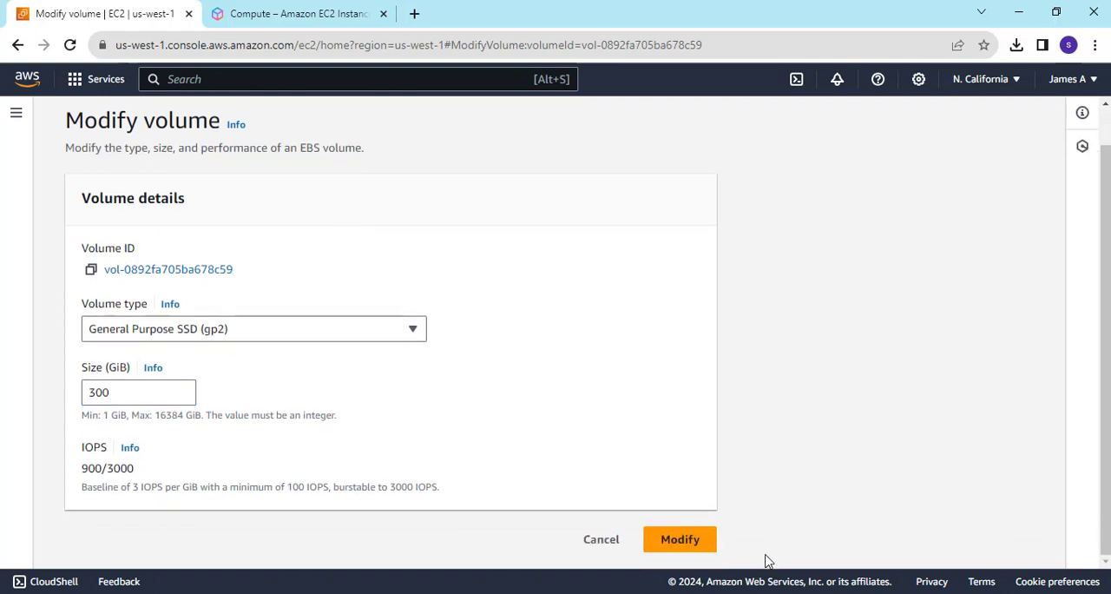
{"action": "left_click", "coordinate": [686, 543]}
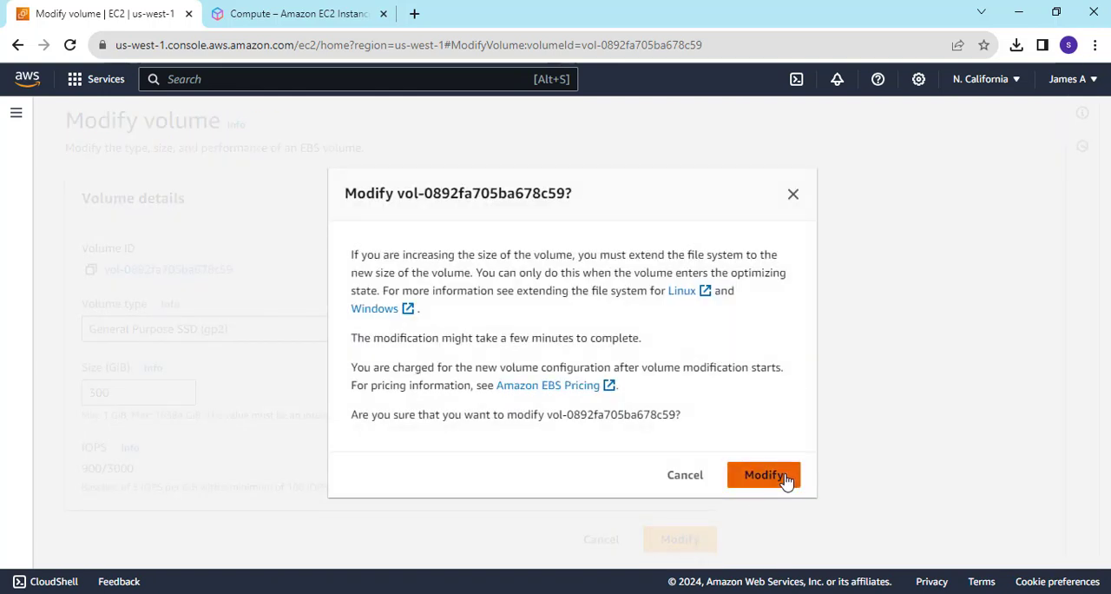
{"action": "left_click", "coordinate": [784, 477]}
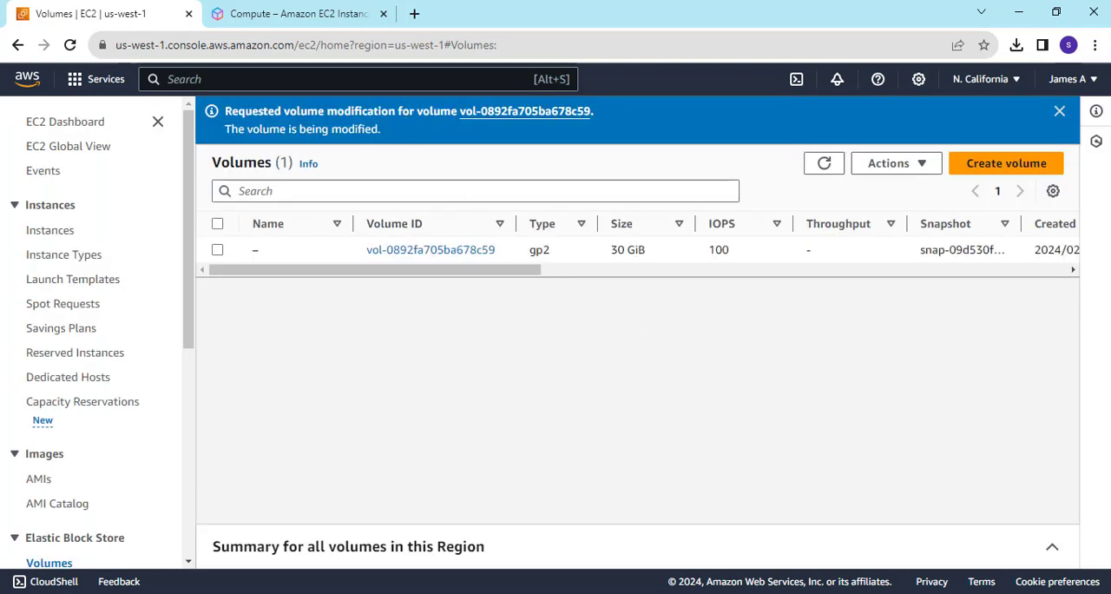
Switch to Remote Desktop Connection and try to connect with Administrator as the computer.
{"action": "left_click", "coordinate": [830, 592]}
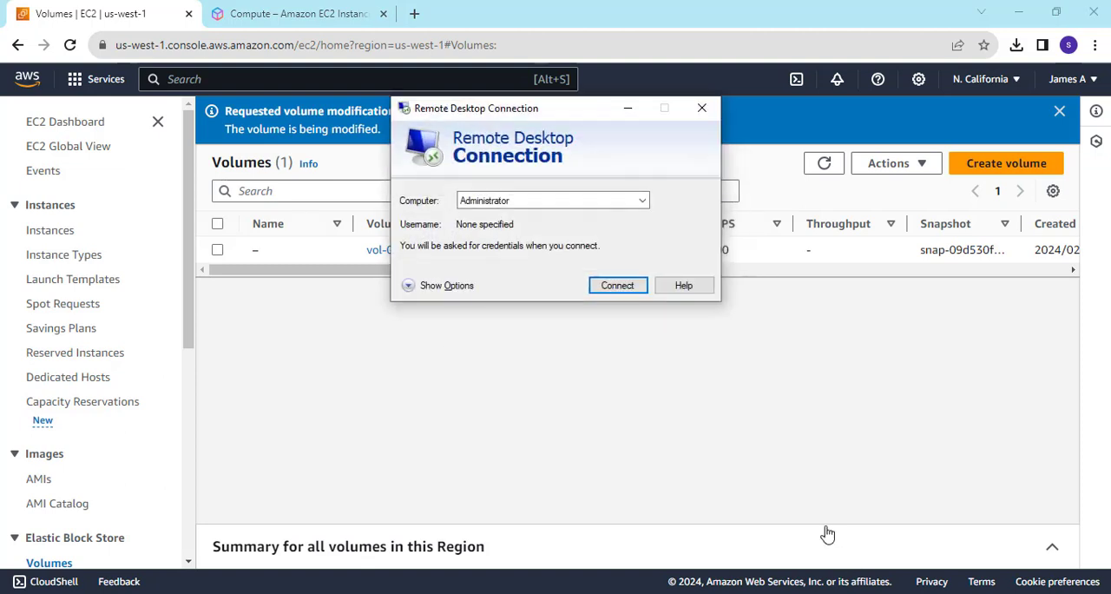
{"action": "left_click", "coordinate": [617, 285]}
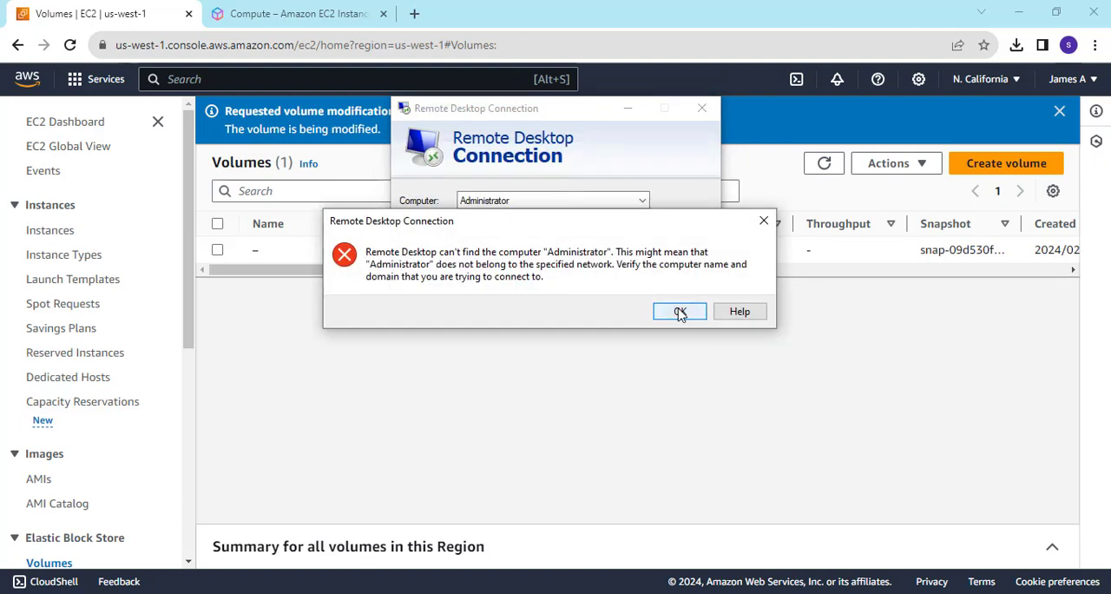
{"action": "left_click", "coordinate": [680, 312]}
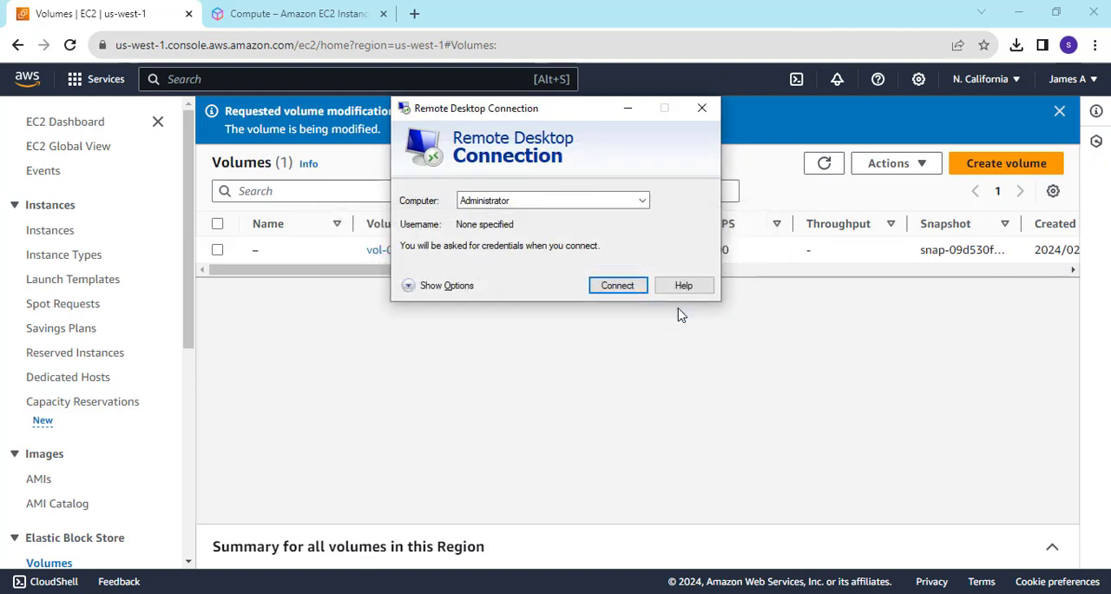
Replace the computer in Remote Desktop Connection with 54.215.191.220 copied from the Notepad notes and start the connection.
{"action": "double_click", "coordinate": [632, 200]}
{"action": "key", "text": "BackSpace"}
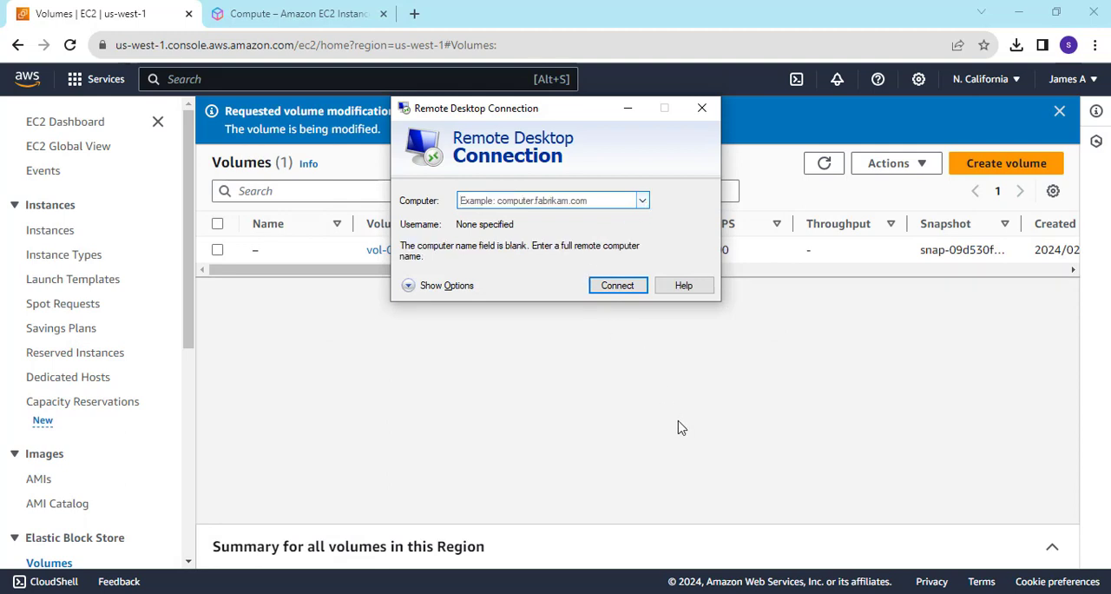
{"action": "left_click", "coordinate": [803, 592]}
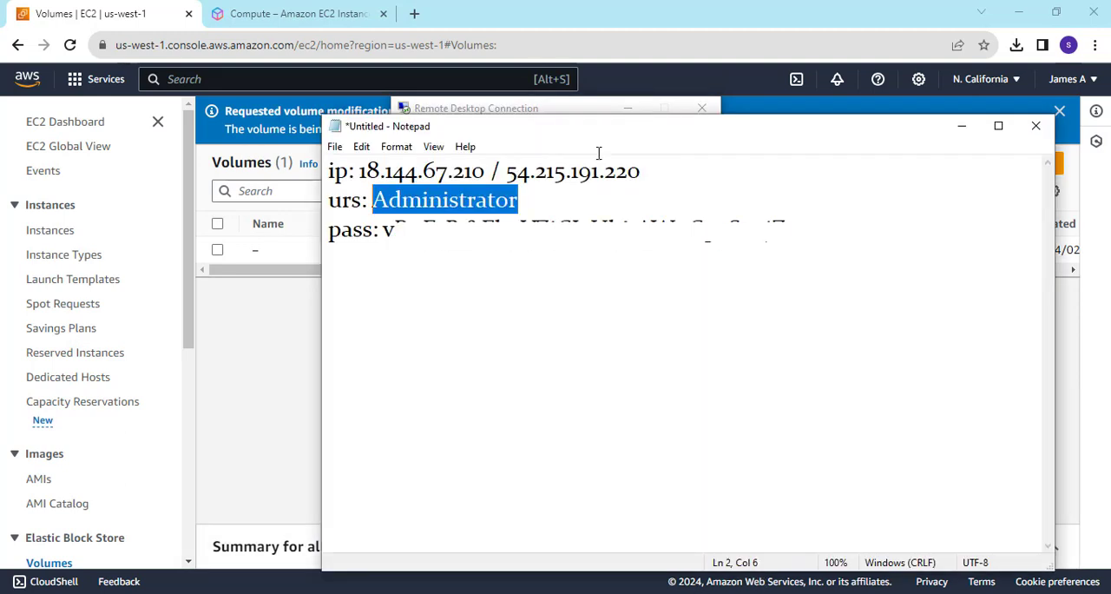
{"action": "left_click_drag", "start_coordinate": [509, 171], "coordinate": [655, 182]}
{"action": "key", "text": "ctrl+c"}
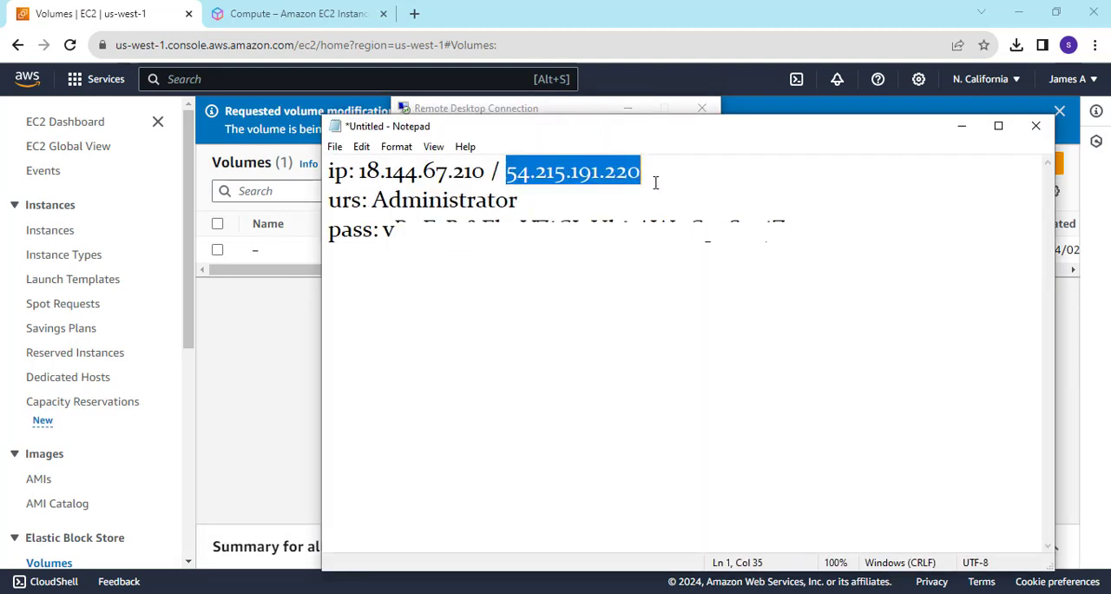
{"action": "left_click", "coordinate": [961, 126]}
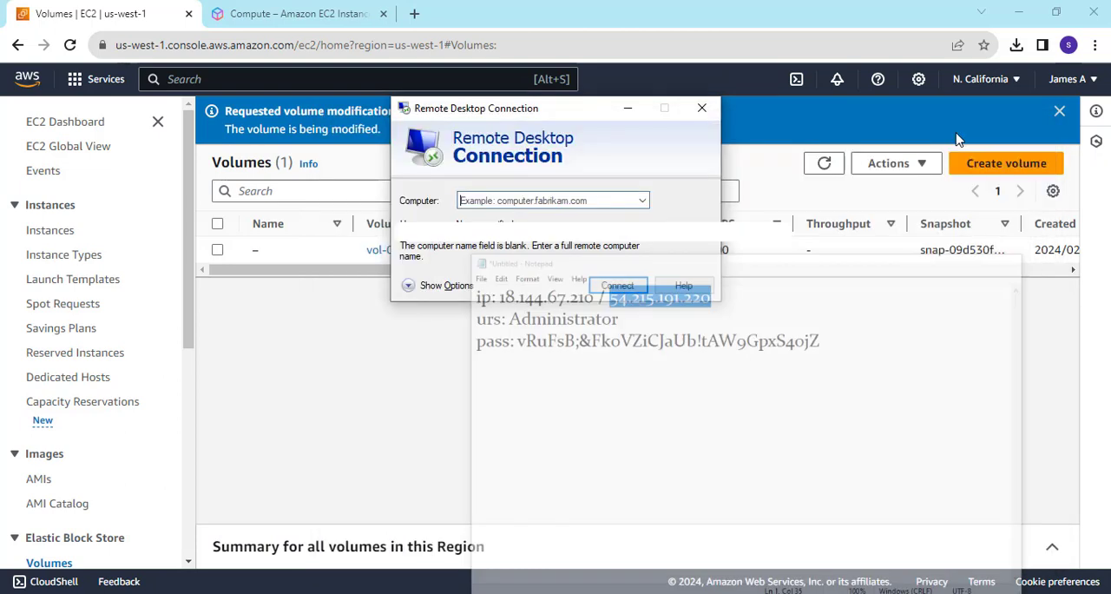
{"action": "key", "text": "ctrl+v"}
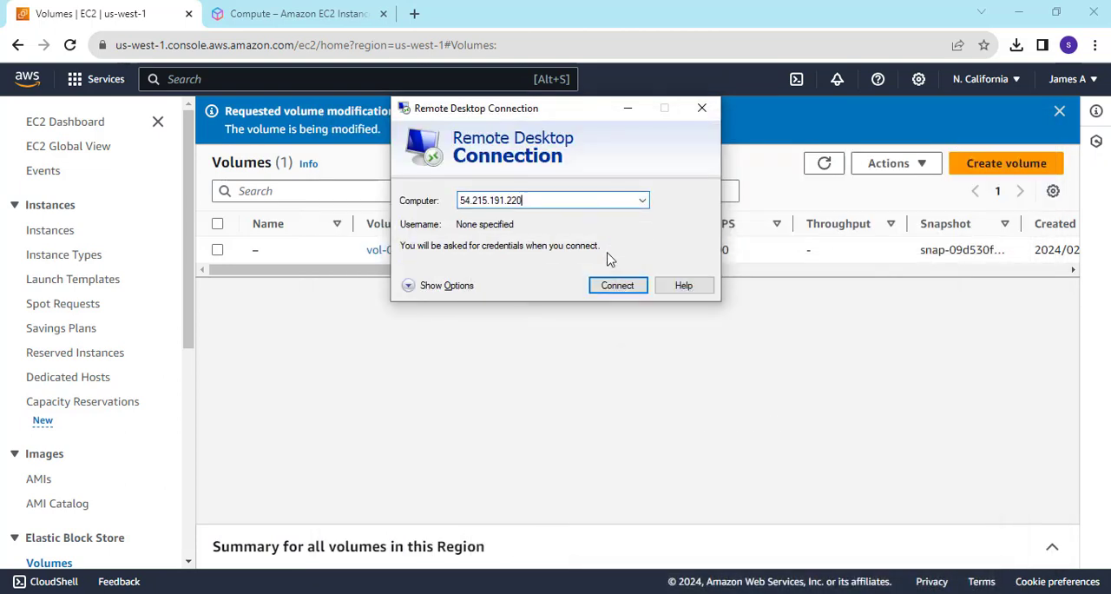
{"action": "left_click", "coordinate": [612, 289]}
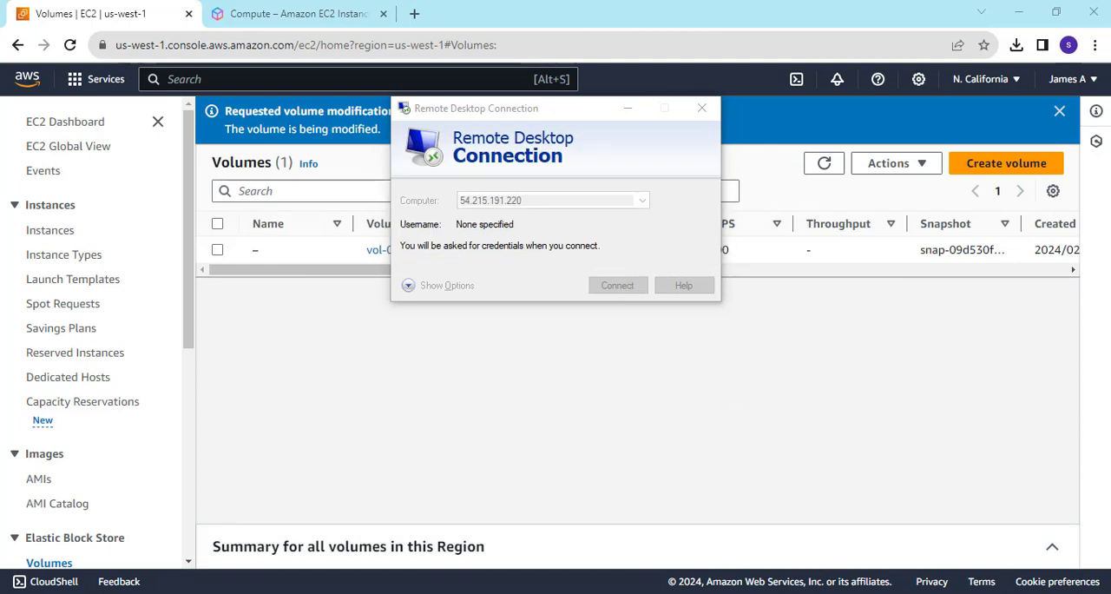
Copy the username Administrator from the Notepad notes and enter it in the Windows Security credentials prompt.
{"action": "key", "text": "alt+Tab"}
{"action": "left_click_drag", "start_coordinate": [519, 204], "coordinate": [378, 200]}
{"action": "key", "text": "ctrl+c"}
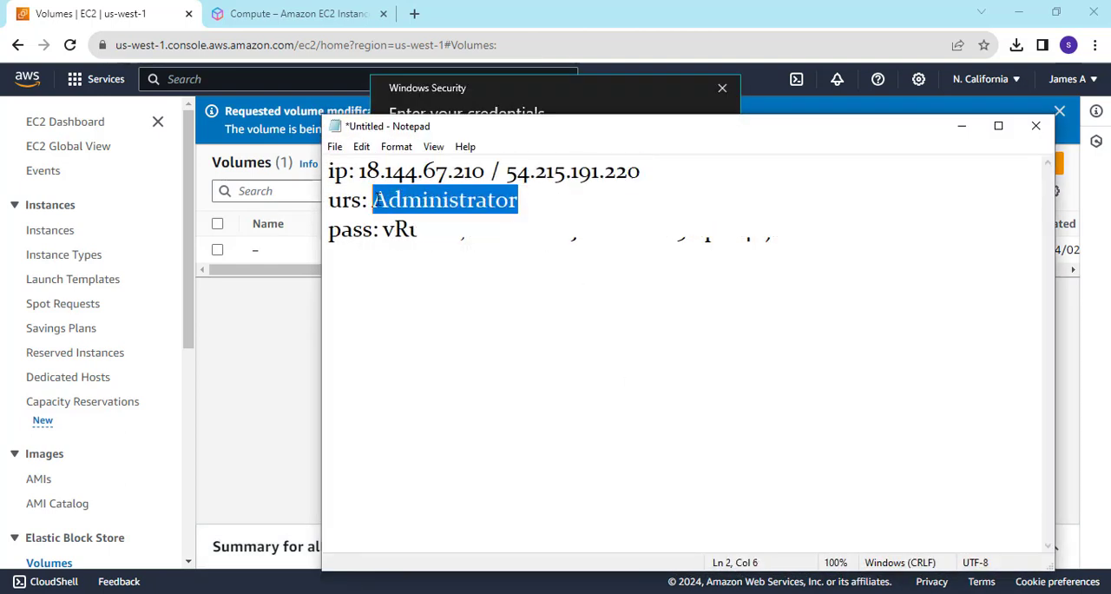
{"action": "left_click", "coordinate": [962, 126]}
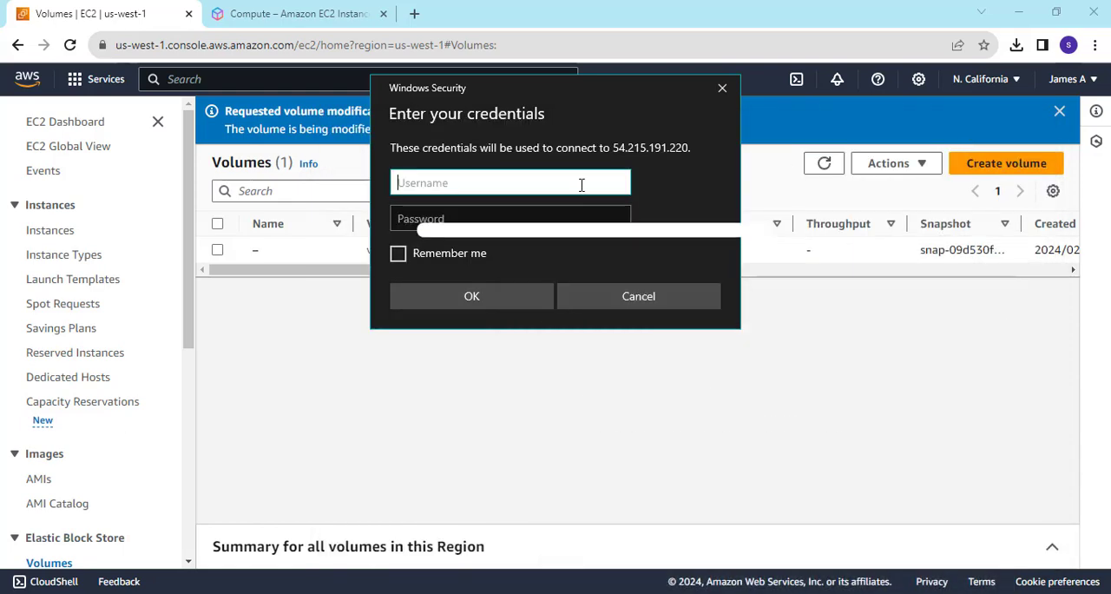
{"action": "key", "text": "ctrl+v"}
{"action": "left_click", "coordinate": [587, 221]}
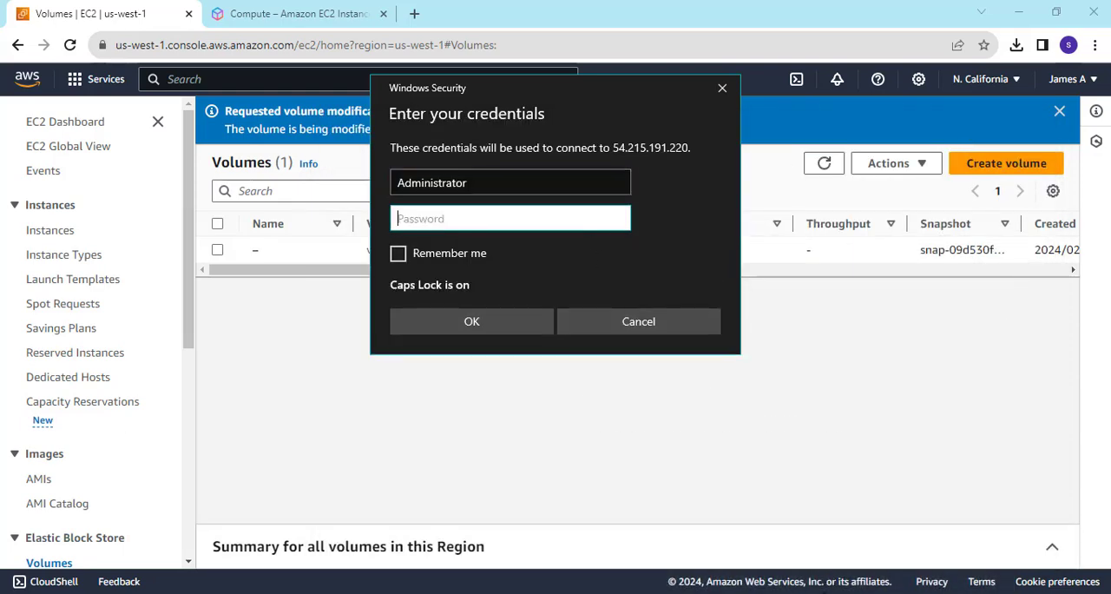
Paste the account password from the Notepad notes into the credentials prompt, submit it and accept the untrusted certificate.
{"action": "left_click", "coordinate": [848, 592]}
{"action": "left_click_drag", "start_coordinate": [389, 229], "coordinate": [791, 229]}
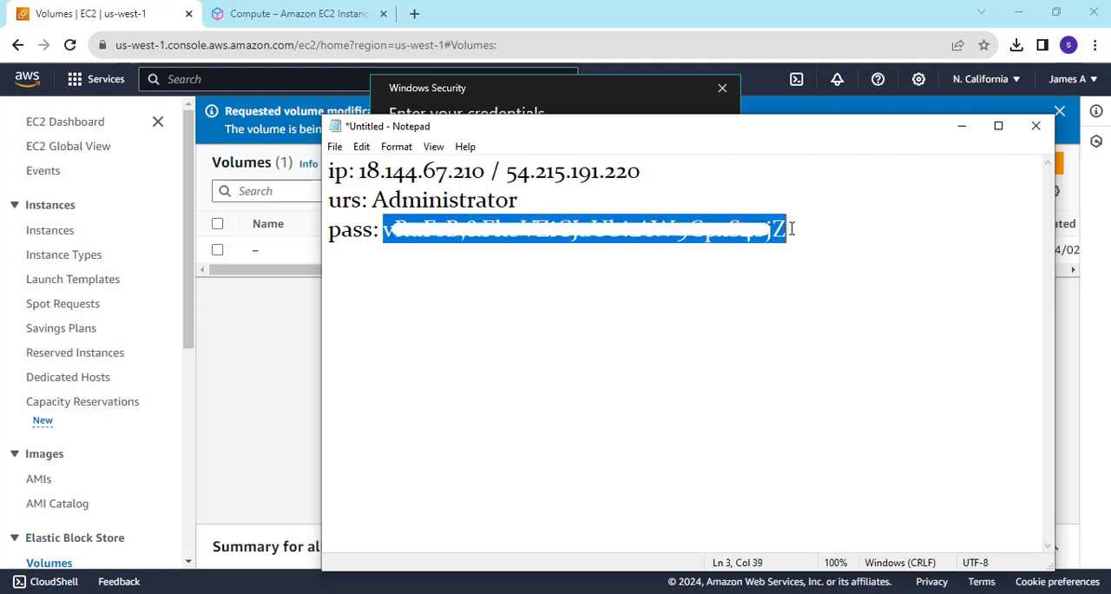
{"action": "left_click", "coordinate": [616, 109]}
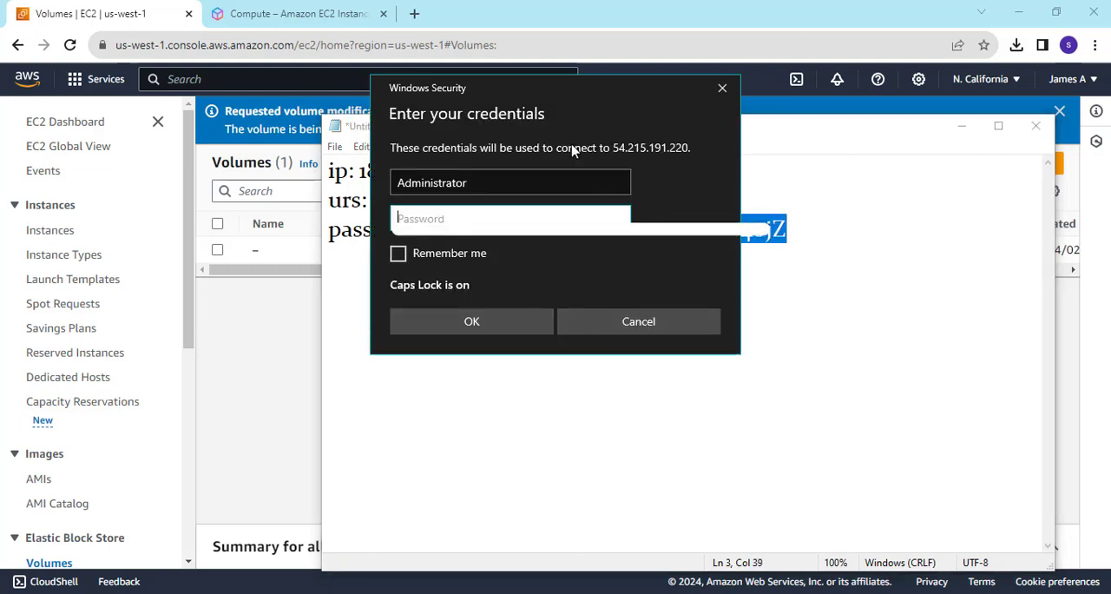
{"action": "key", "text": "ctrl+v"}
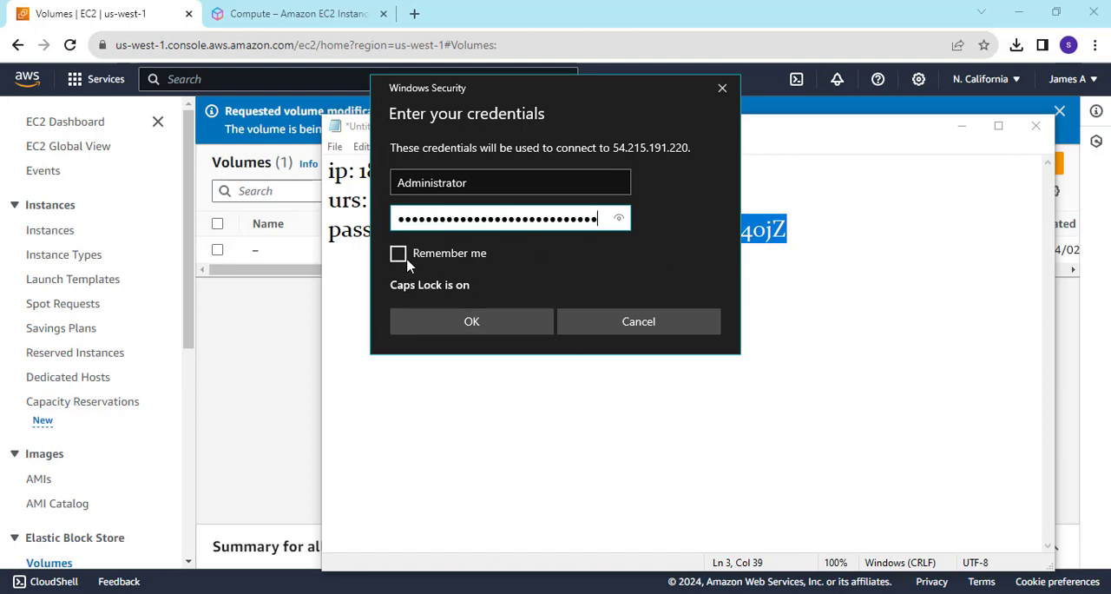
{"action": "left_click", "coordinate": [533, 329]}
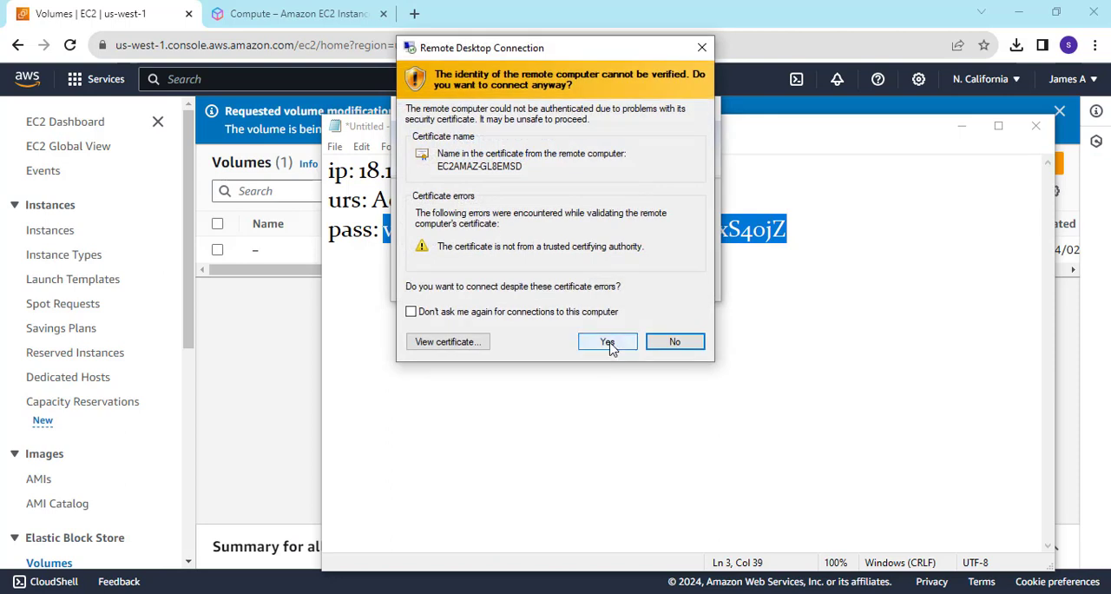
{"action": "left_click", "coordinate": [608, 341]}
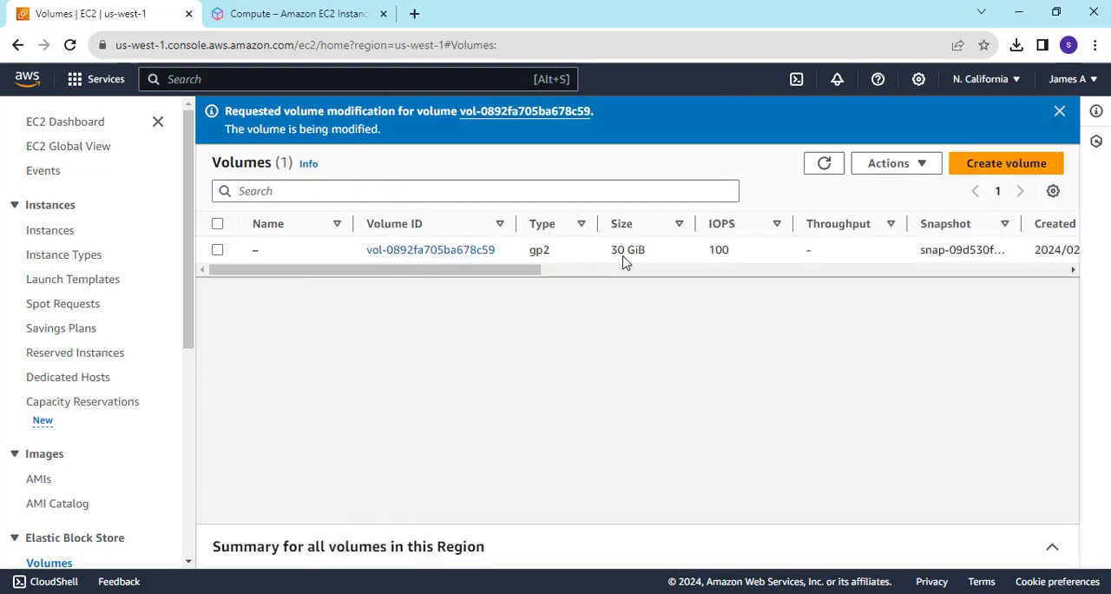
Check the volume state of the modified volume in the EC2 volumes list.
{"action": "left_click_drag", "start_coordinate": [496, 273], "coordinate": [652, 268]}
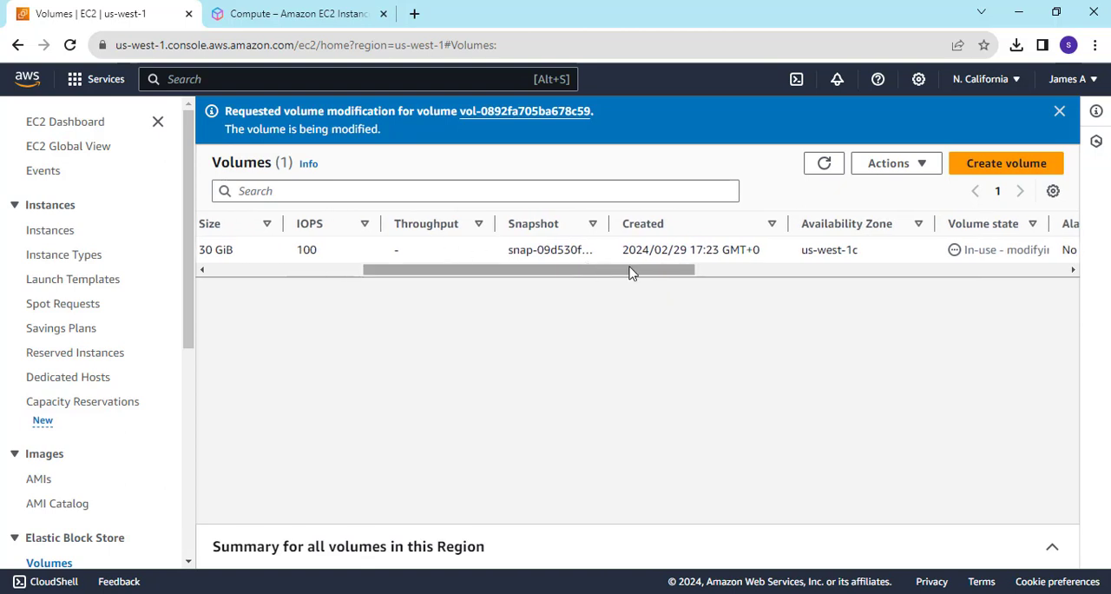
{"action": "left_click_drag", "start_coordinate": [632, 273], "coordinate": [344, 294]}
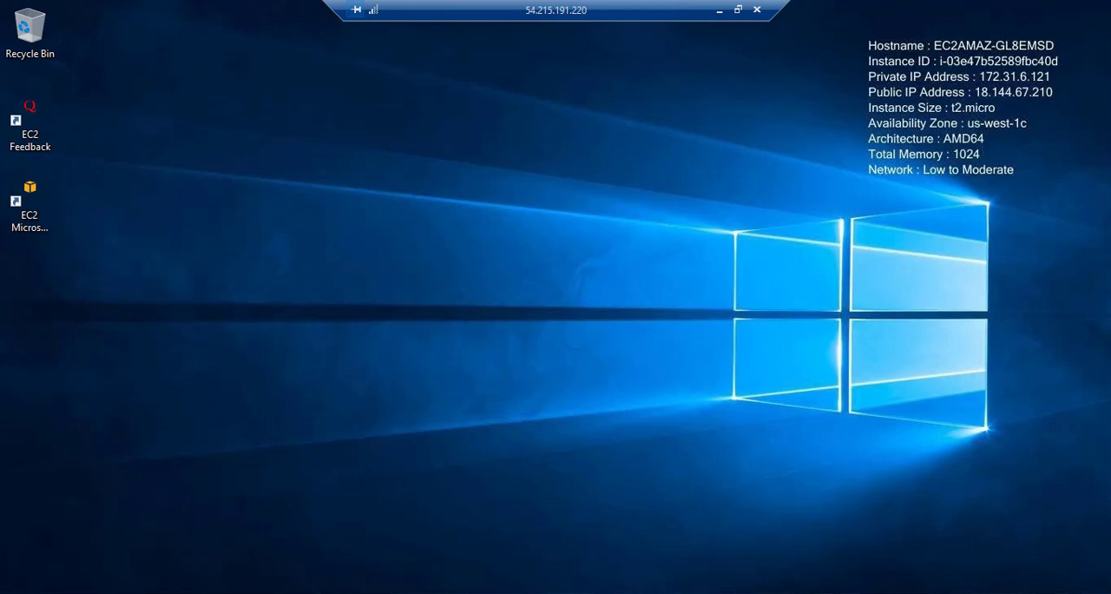
On the remote desktop, search Windows for "part" and open Create and format hard disk partitions.
{"action": "key", "text": "super+s"}
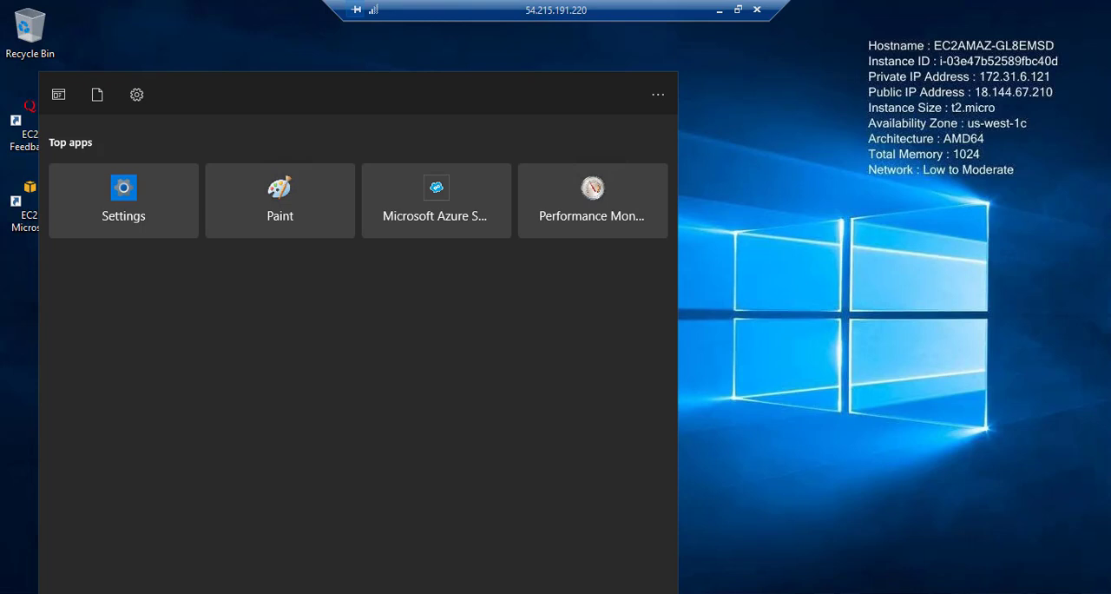
{"action": "type", "text": "part"}
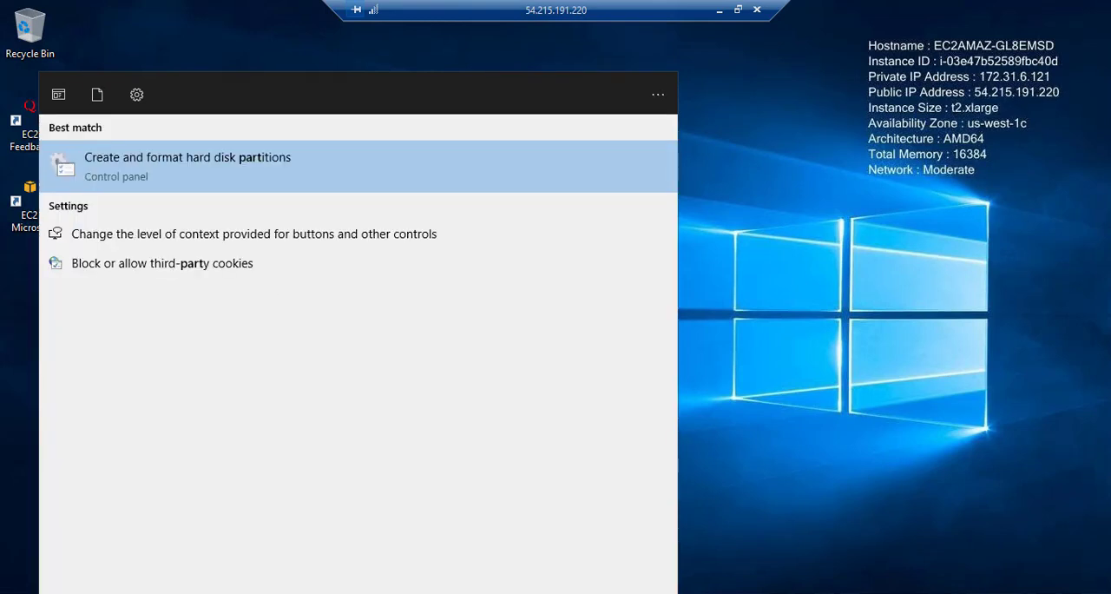
{"action": "left_click", "coordinate": [162, 172]}
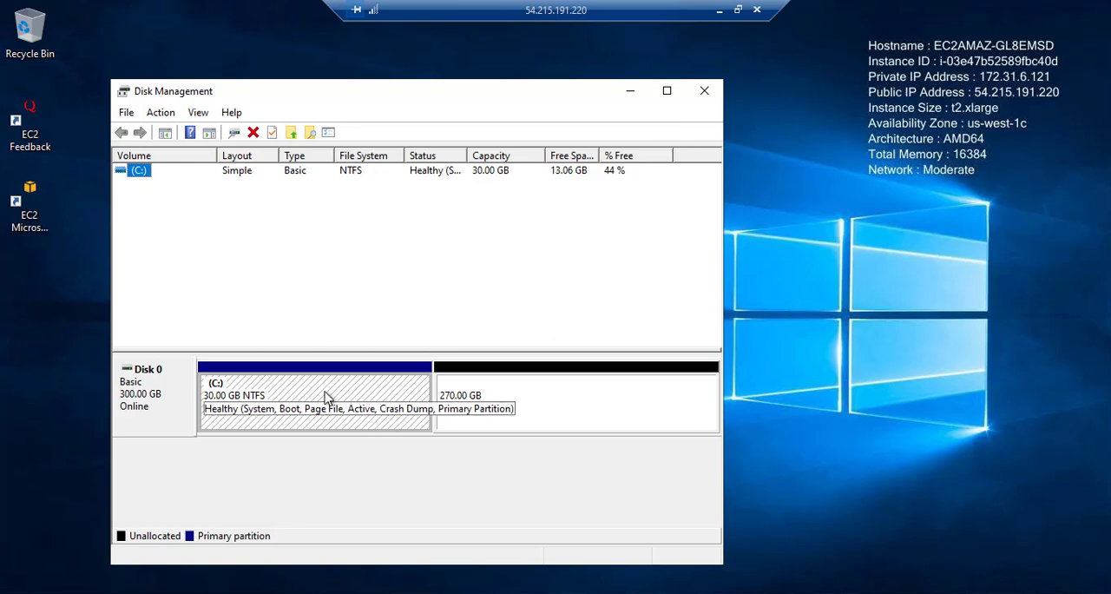
Extend the C: volume by the full 276479 MB of unallocated space on Disk 0, and close Disk Management.
{"action": "right_click", "coordinate": [273, 394]}
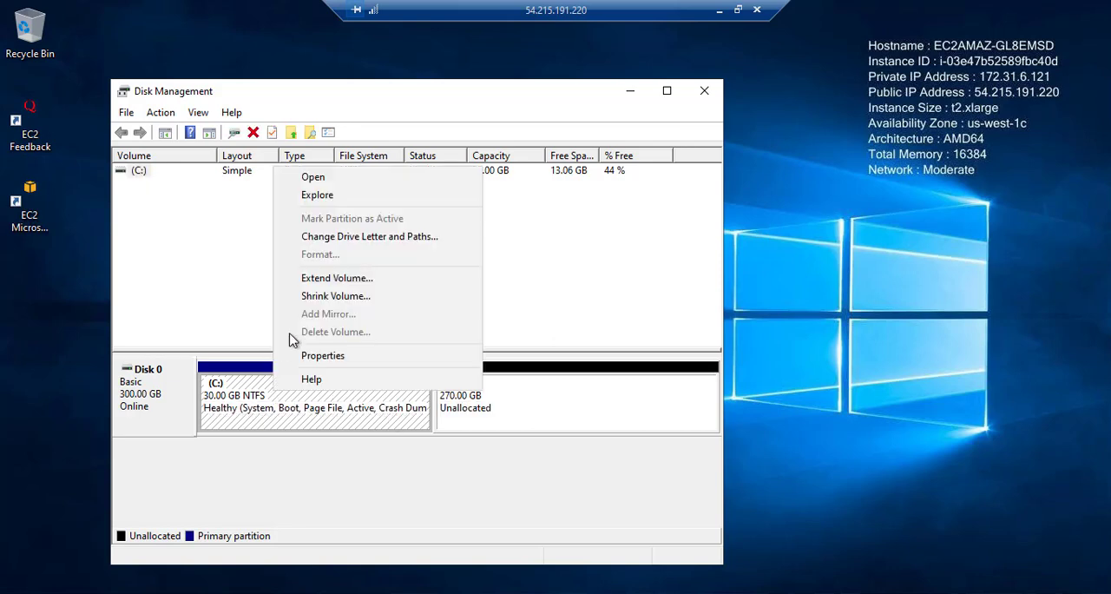
{"action": "left_click", "coordinate": [335, 287]}
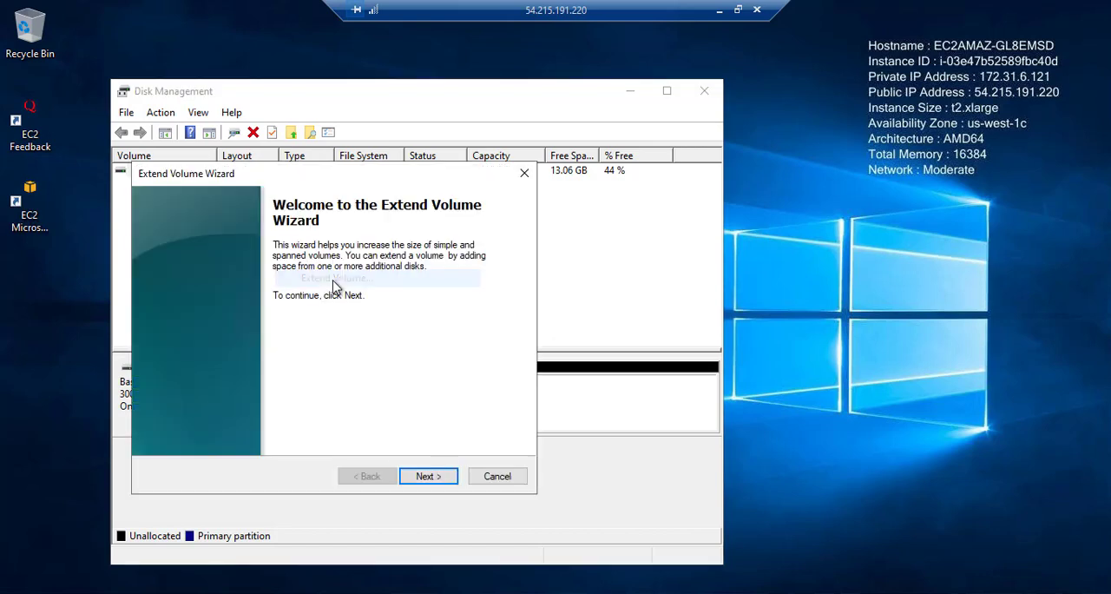
{"action": "left_click", "coordinate": [438, 479]}
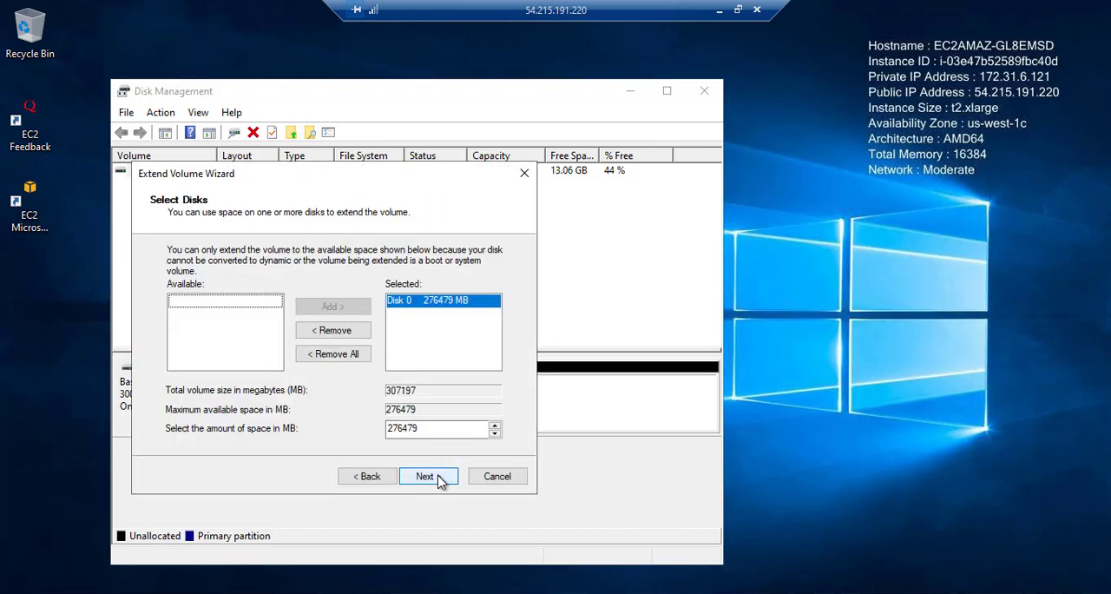
{"action": "left_click", "coordinate": [438, 479]}
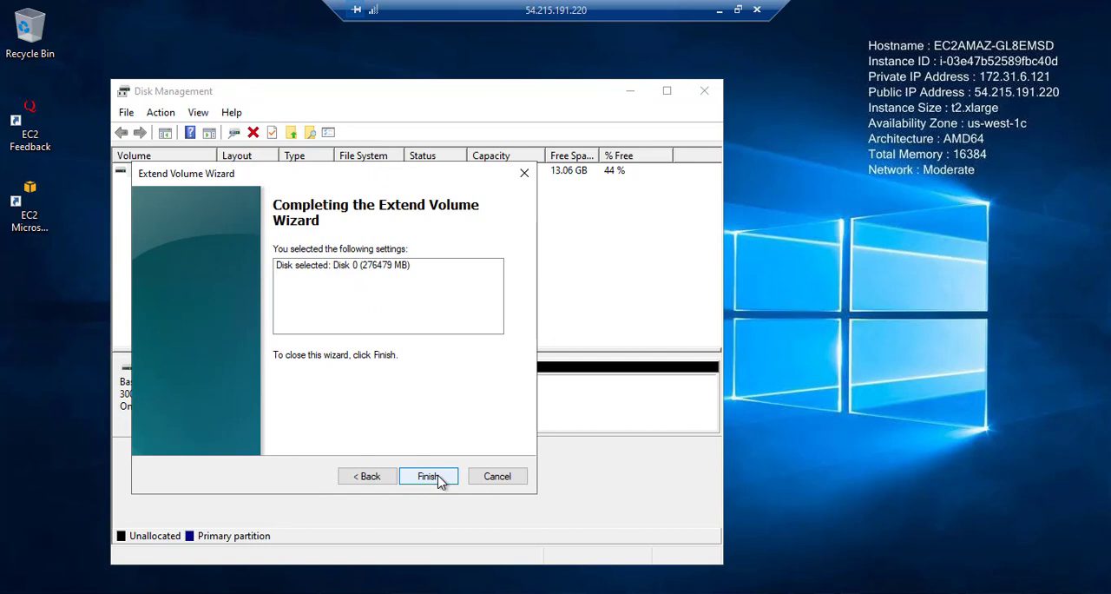
{"action": "left_click", "coordinate": [438, 479]}
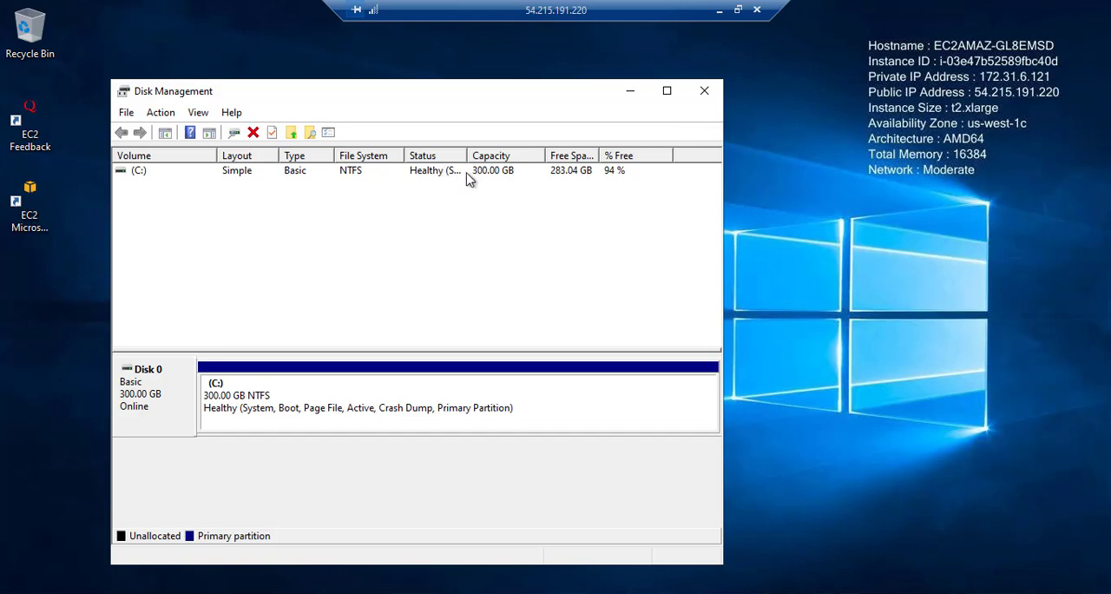
{"action": "left_click", "coordinate": [703, 90]}
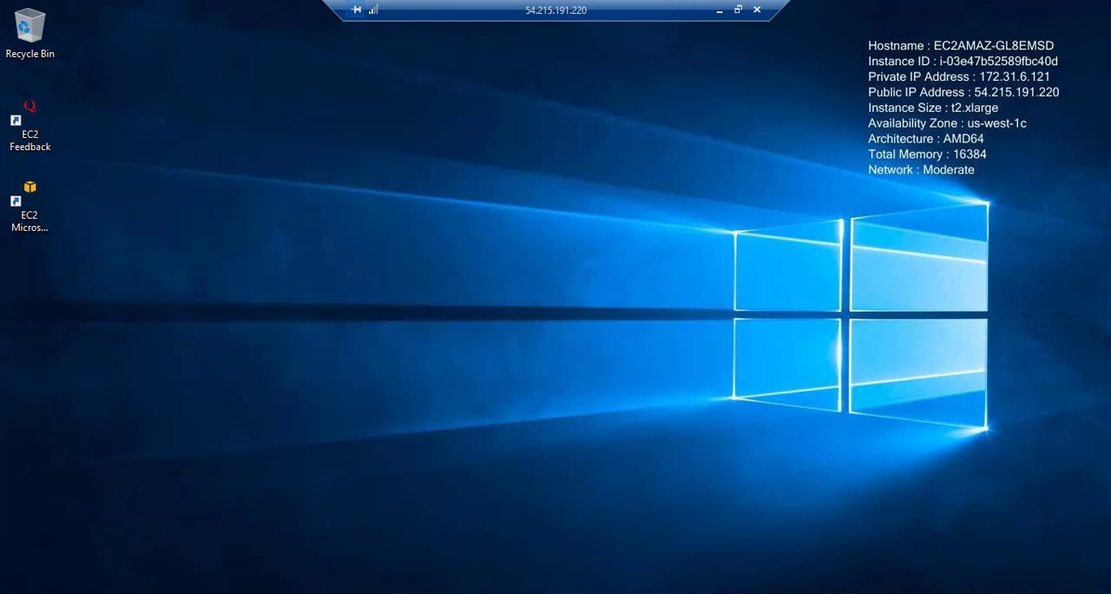